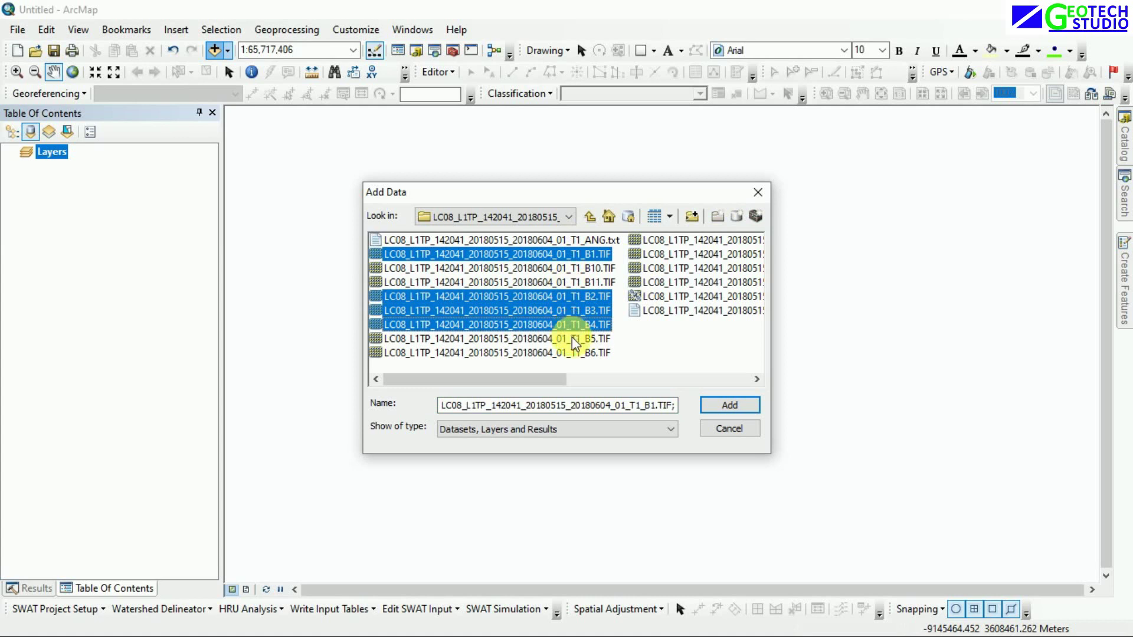
# Add the Landsat 8 rasters B1 through B11 and BQA to the map, building pyramids and keeping that choice for future prompts
pyautogui.keyDown('ctrl'); pyautogui.click(571, 338); pyautogui.keyUp('ctrl')
pyautogui.keyDown('ctrl'); pyautogui.click(571, 353); pyautogui.keyUp('ctrl')
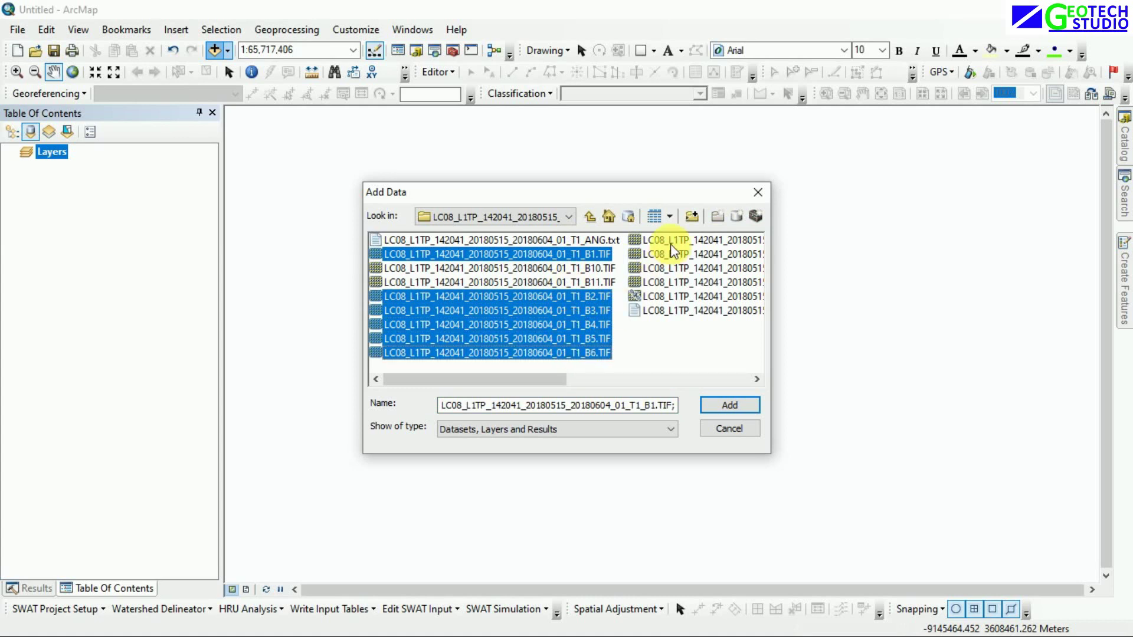
pyautogui.keyDown('ctrl'); pyautogui.click(670, 242); pyautogui.keyUp('ctrl')
pyautogui.keyDown('ctrl'); pyautogui.click(670, 254); pyautogui.keyUp('ctrl')
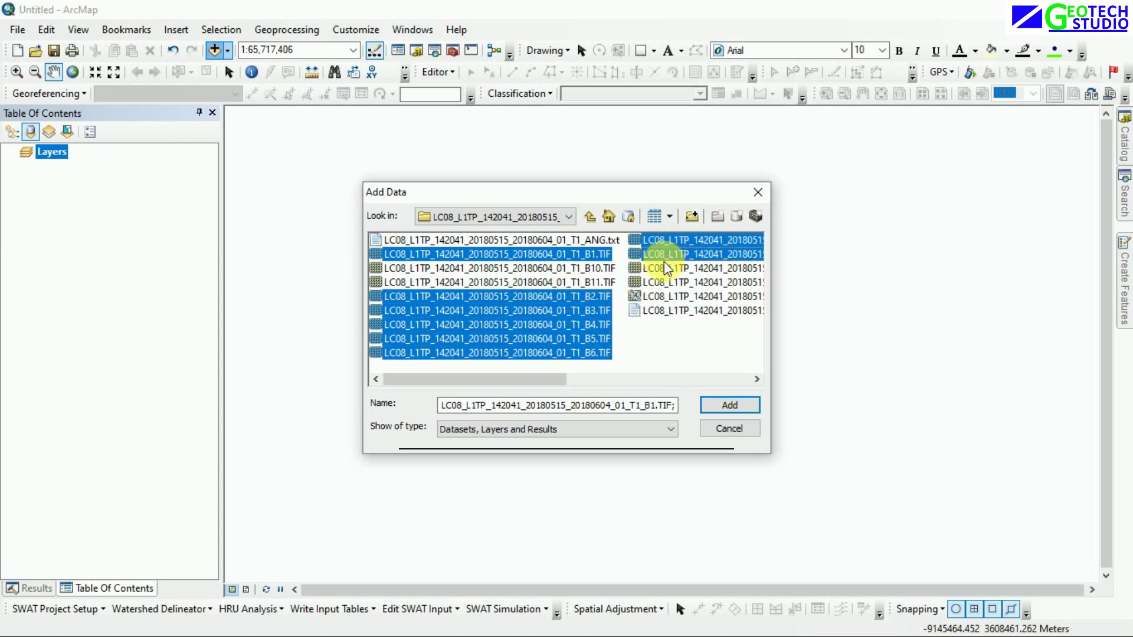
pyautogui.keyDown('ctrl'); pyautogui.click(665, 267); pyautogui.keyUp('ctrl')
pyautogui.keyDown('ctrl'); pyautogui.click(671, 283); pyautogui.keyUp('ctrl')
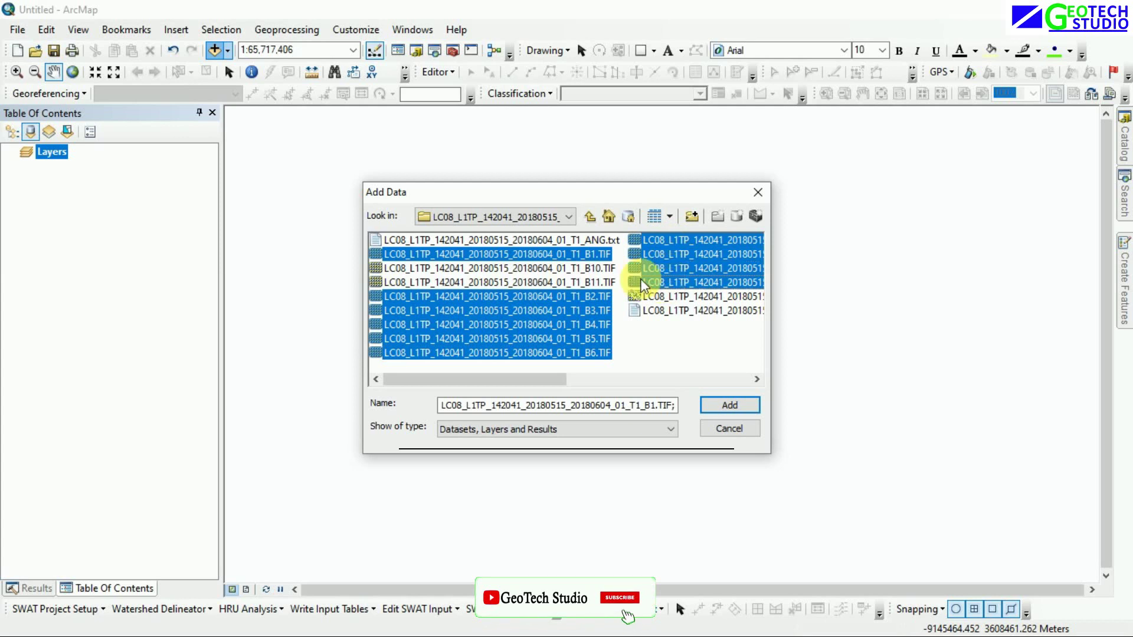
pyautogui.keyDown('ctrl'); pyautogui.click(597, 269); pyautogui.keyUp('ctrl')
pyautogui.keyDown('ctrl'); pyautogui.click(597, 270); pyautogui.keyUp('ctrl')
pyautogui.keyDown('ctrl'); pyautogui.click(592, 267); pyautogui.keyUp('ctrl')
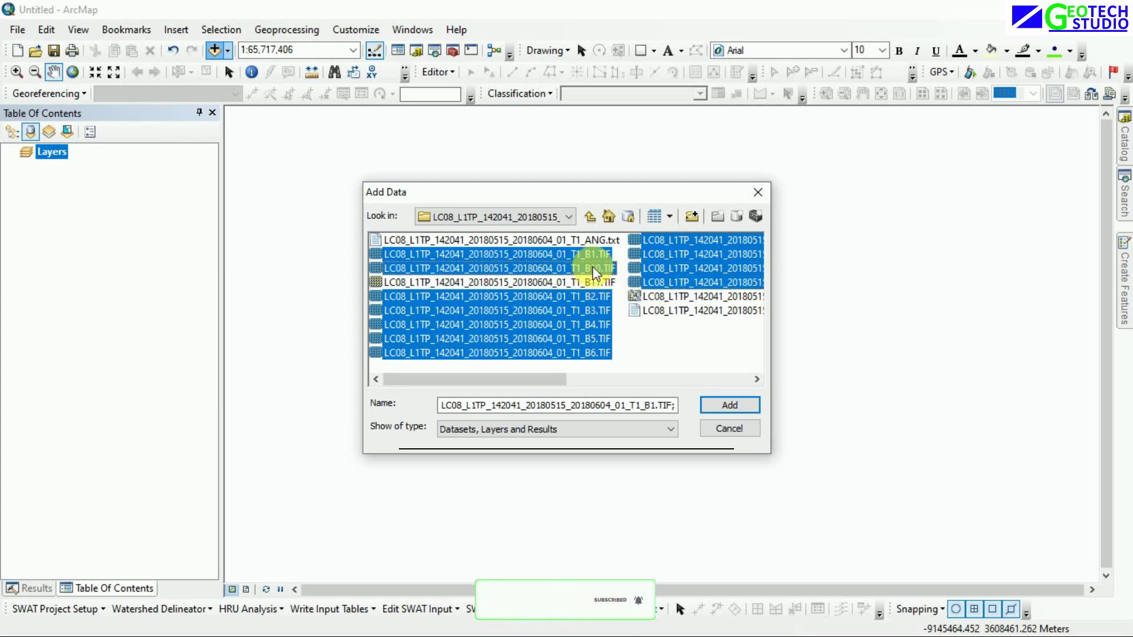
pyautogui.keyDown('ctrl'); pyautogui.click(593, 279); pyautogui.keyUp('ctrl')
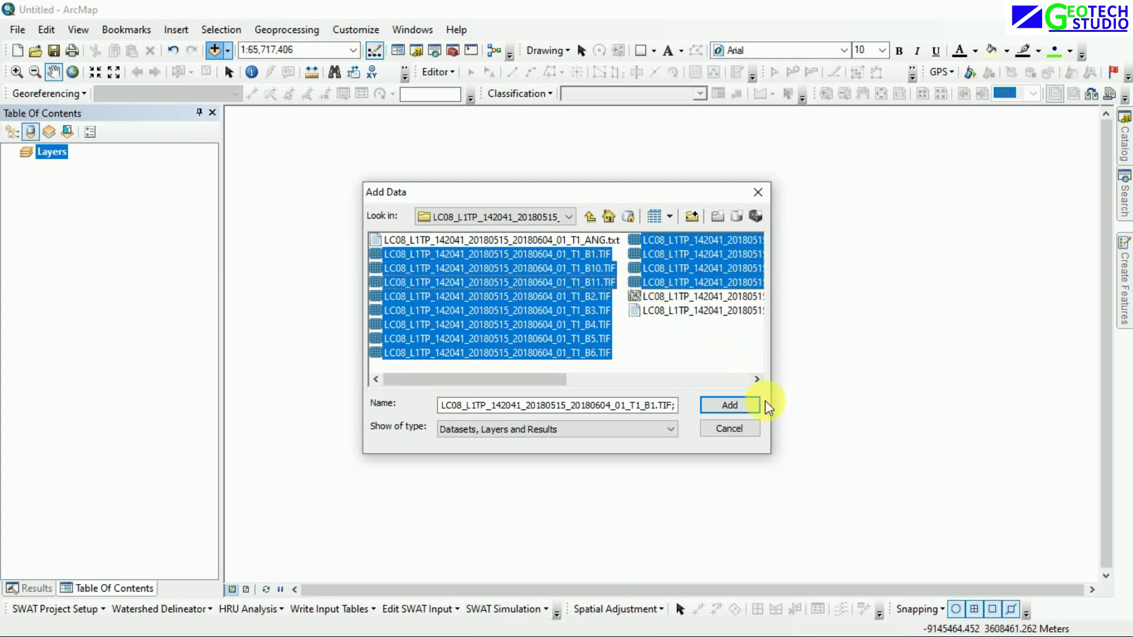
pyautogui.click(750, 407)
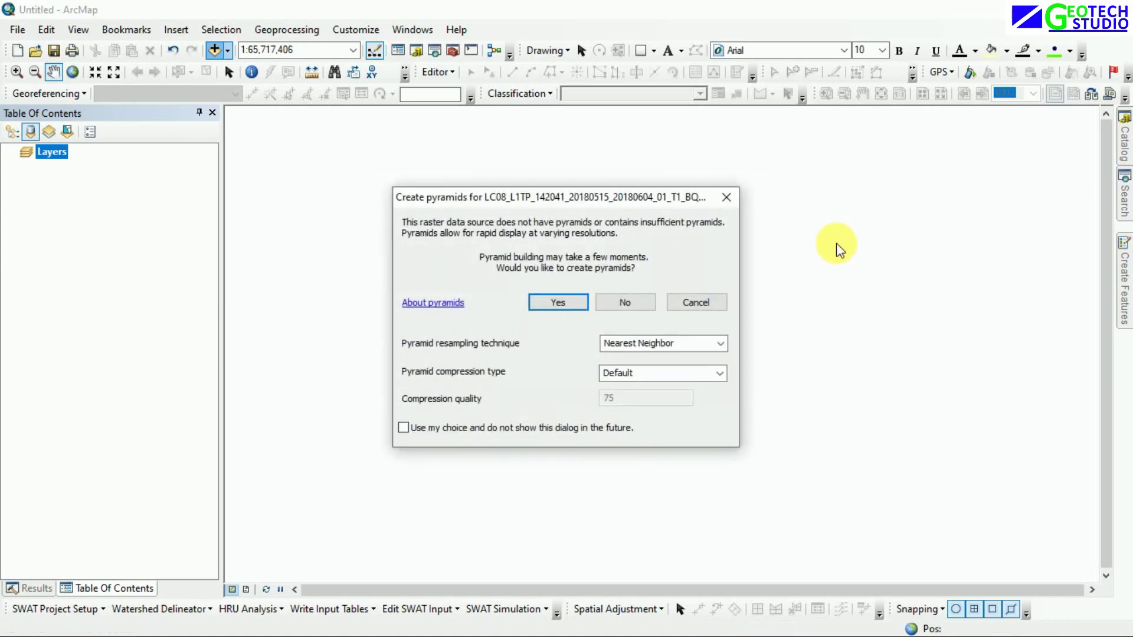
pyautogui.click(403, 428)
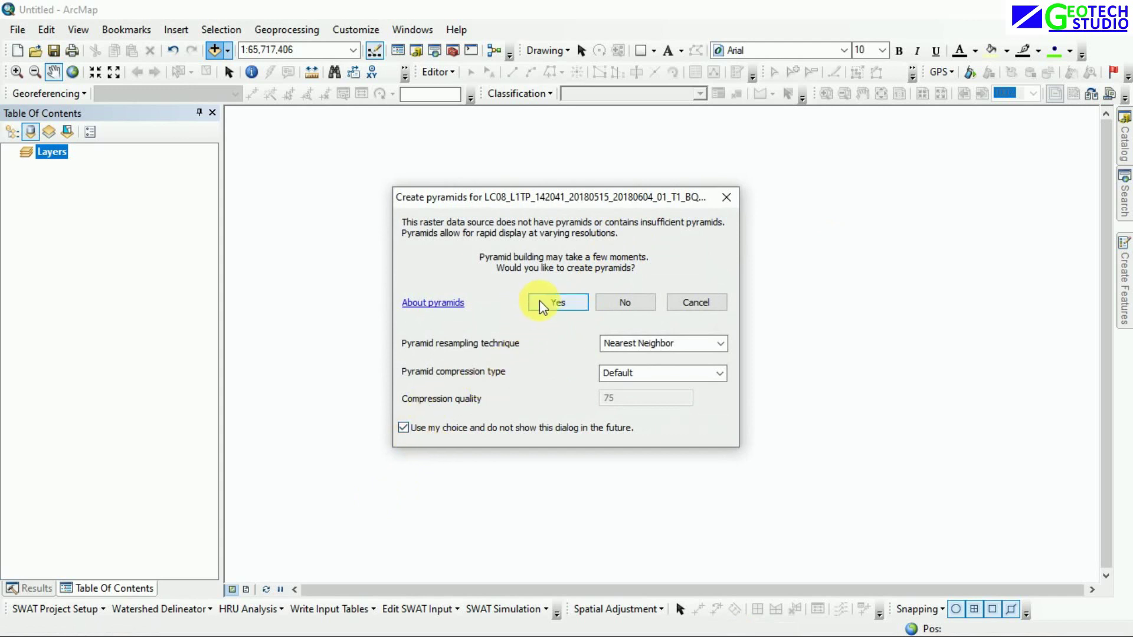
pyautogui.click(540, 302)
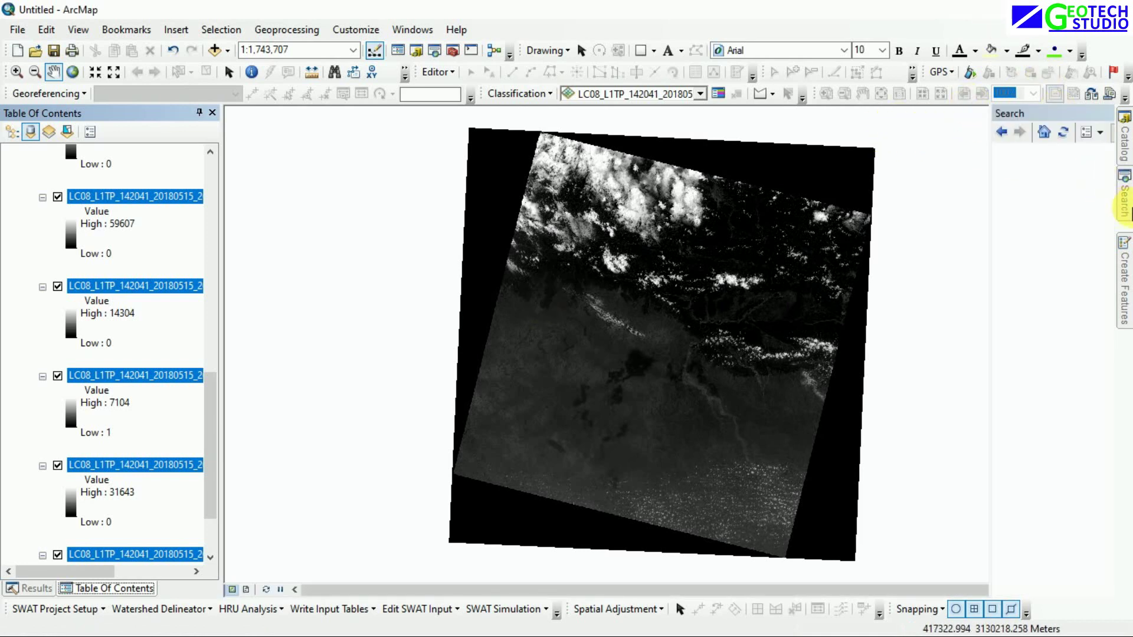
# Search for the Composite Bands data management tool and open it
pyautogui.click(1123, 195)
pyautogui.click(1014, 177)
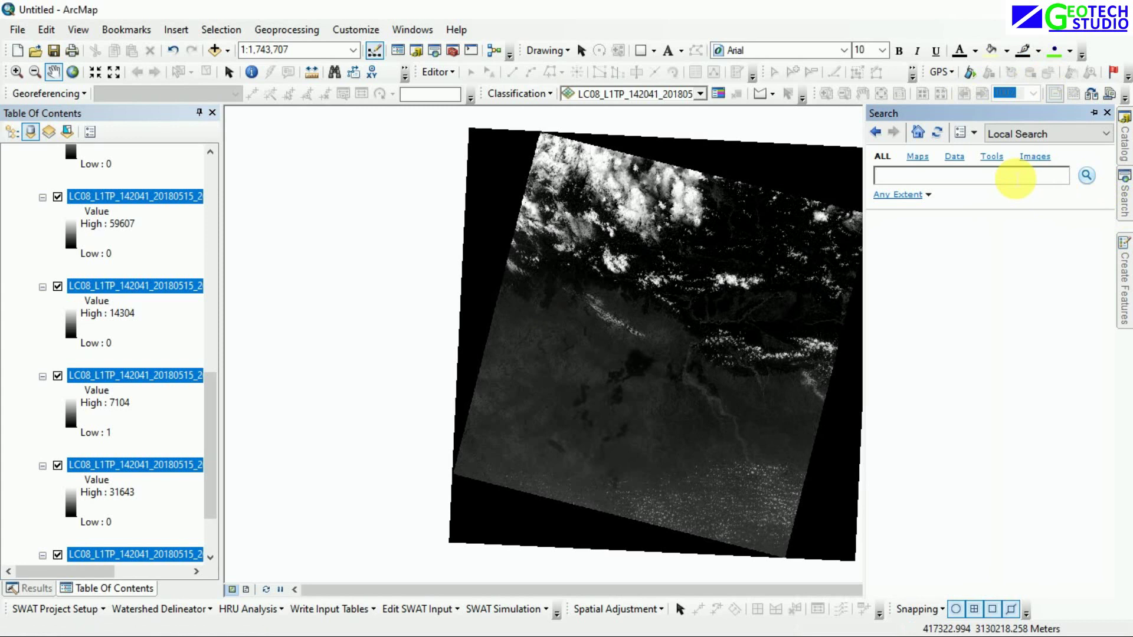
pyautogui.write('Composite bands')
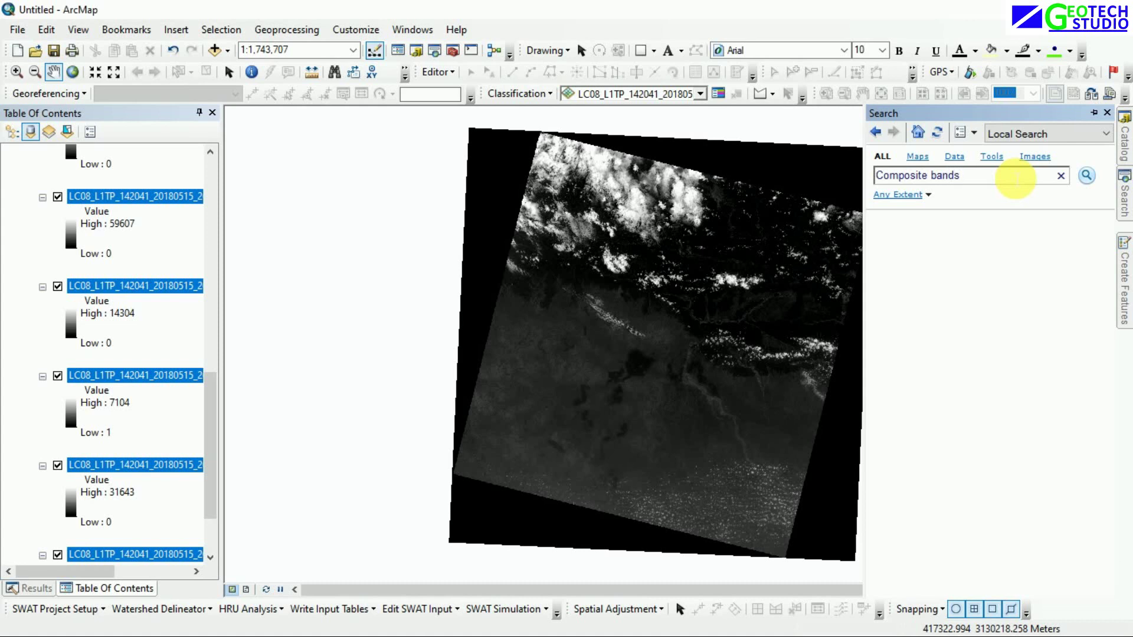
pyautogui.press('Return')
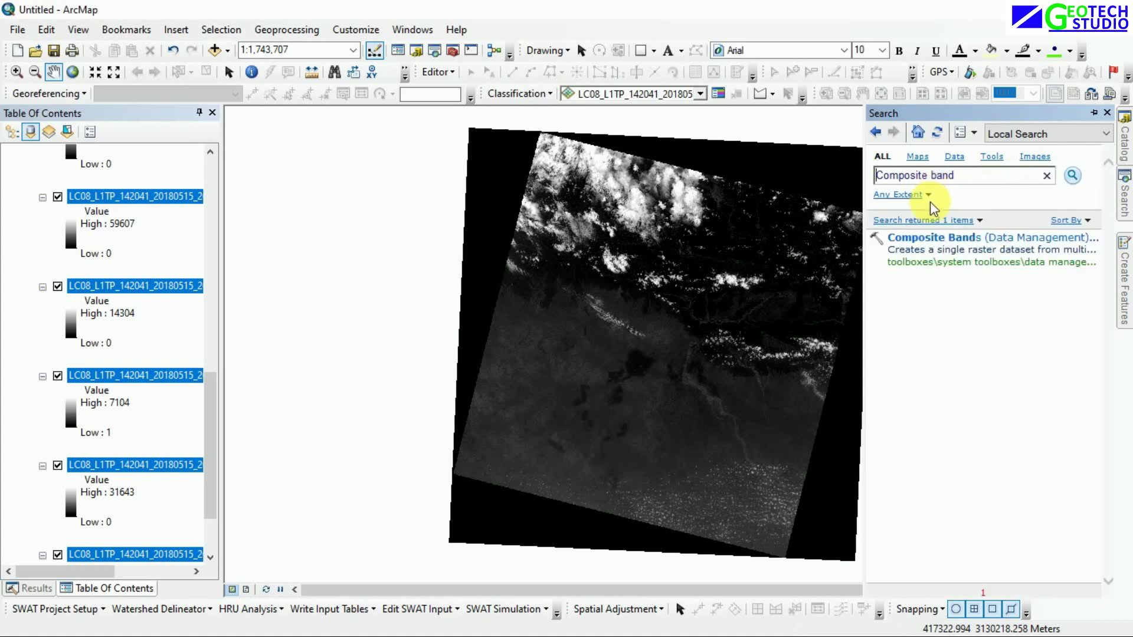
pyautogui.click(950, 249)
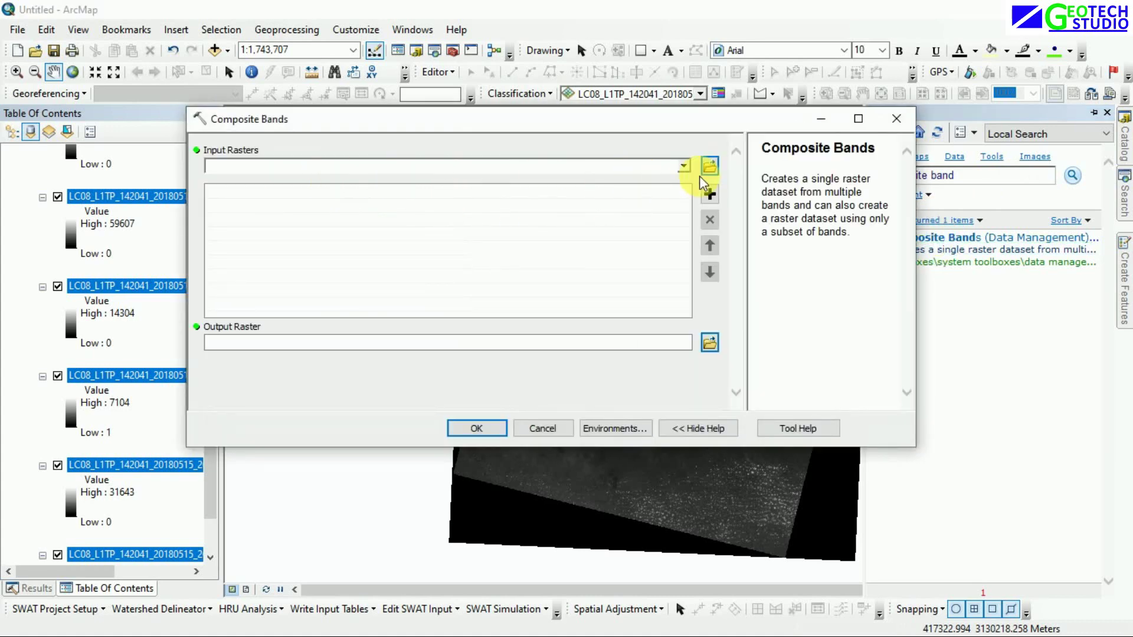
# Load the B1 raster and then all the selected Landsat layers from the table of contents as Composite Bands inputs
pyautogui.click(683, 166)
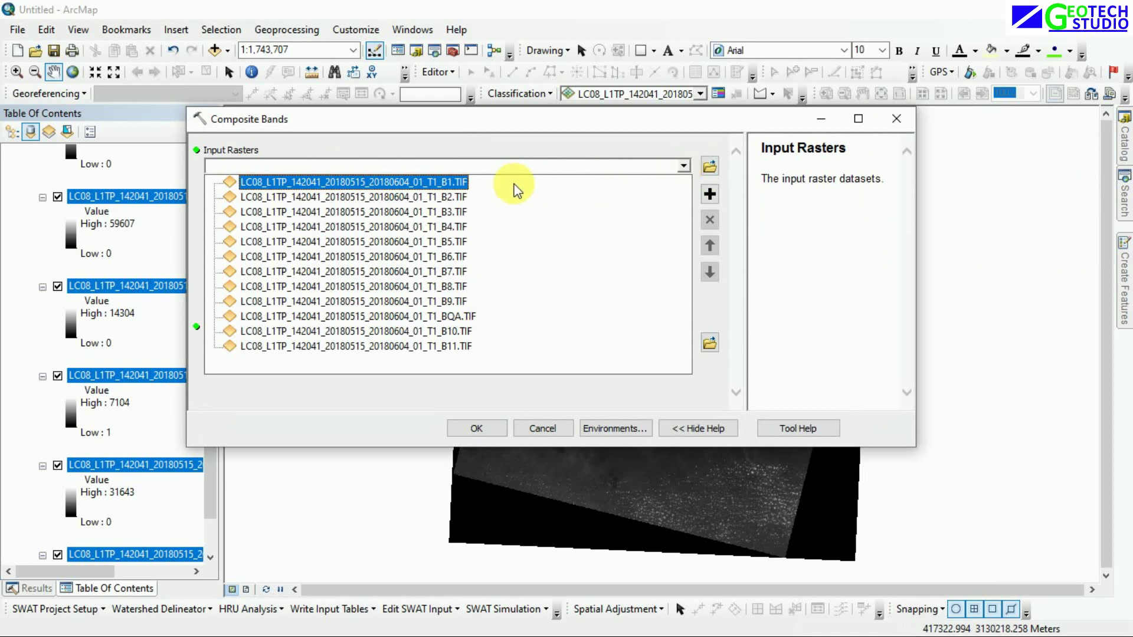
pyautogui.click(466, 196)
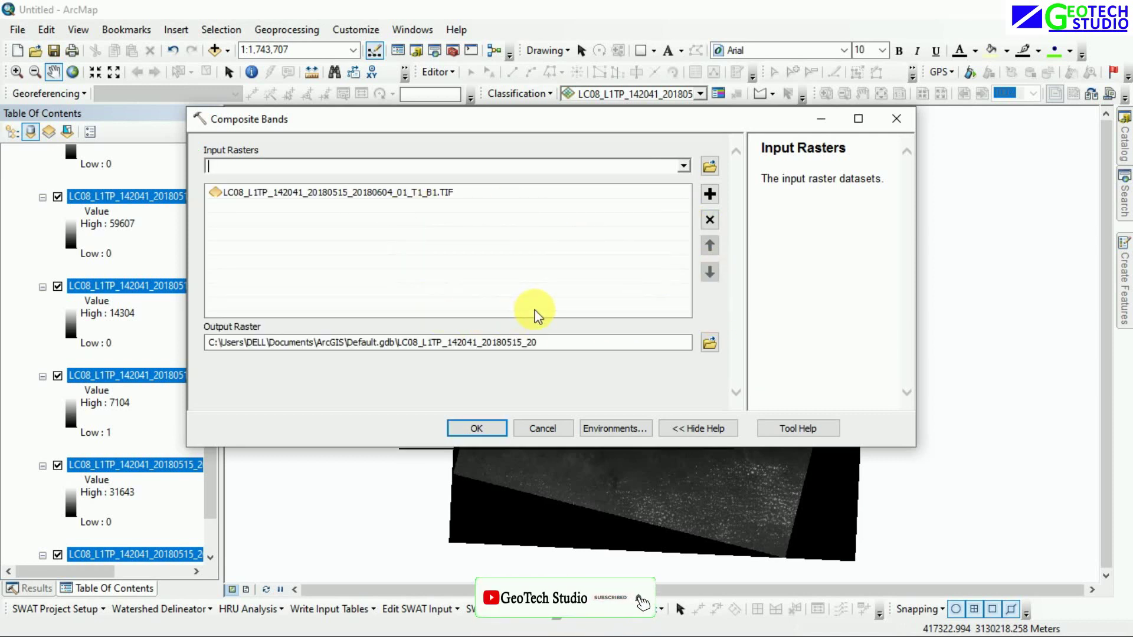
pyautogui.moveTo(683, 118); pyautogui.dragTo(856, 131)
pyautogui.scroll(10, 143, 290)
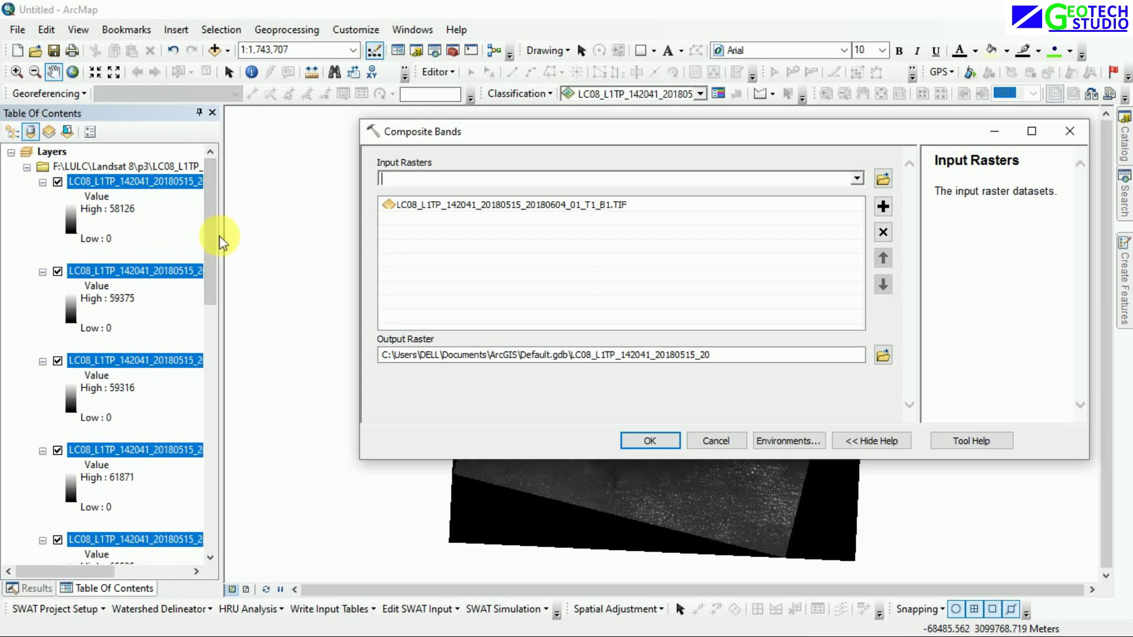
pyautogui.moveTo(223, 241); pyautogui.dragTo(342, 257)
pyautogui.moveTo(228, 271); pyautogui.dragTo(453, 238)
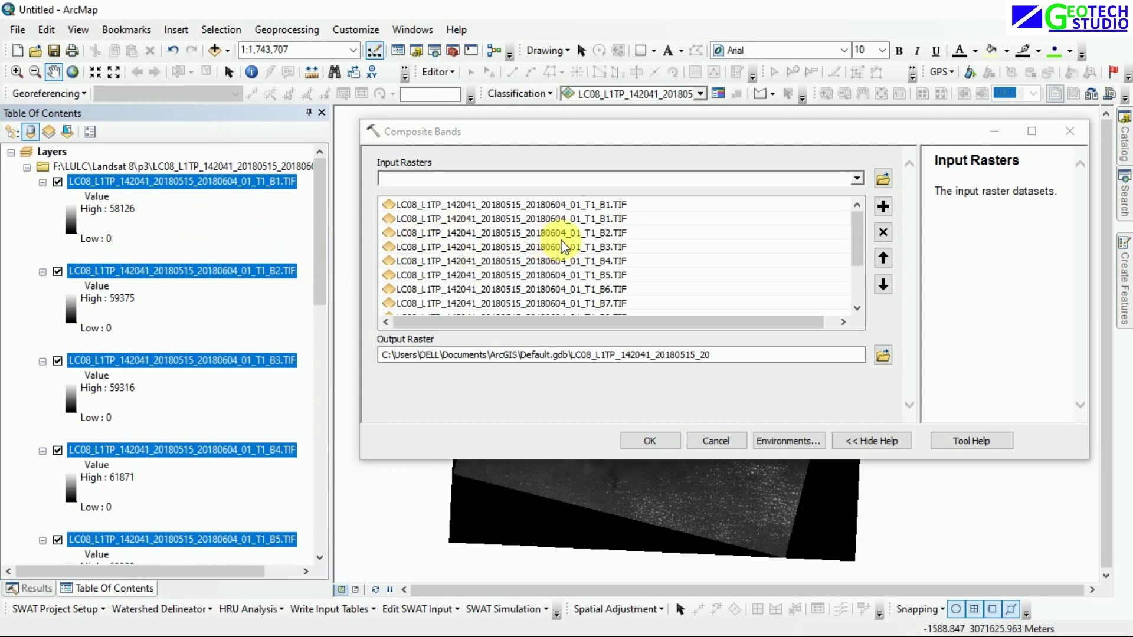
# Remove the duplicate B1 raster and the BQA raster from the Composite Bands input list
pyautogui.scroll(-2, 606, 231)
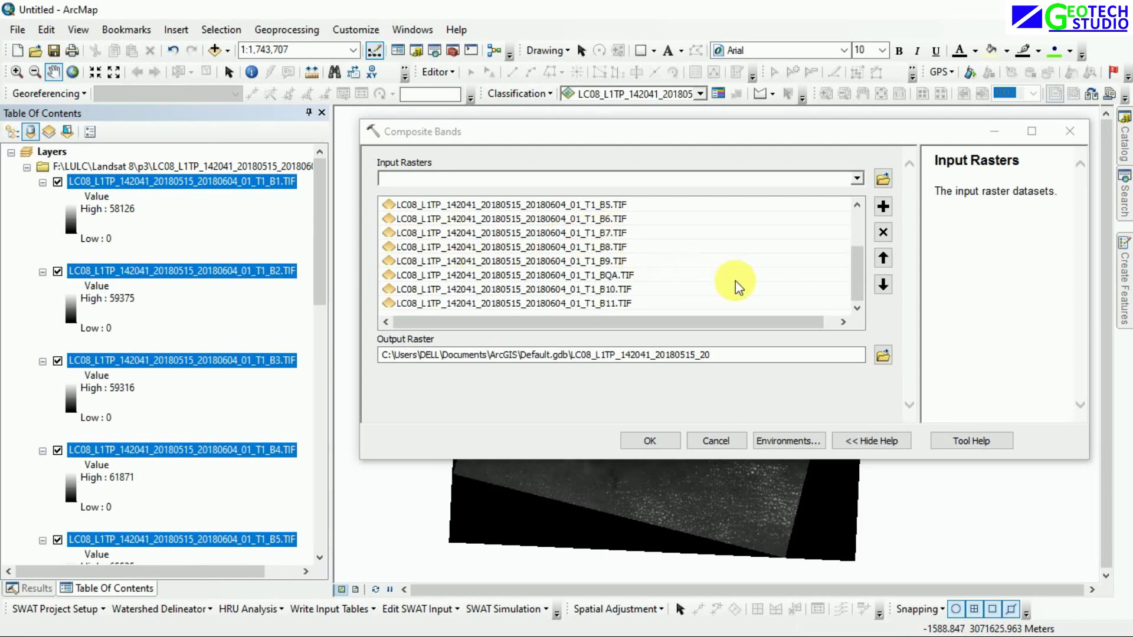
pyautogui.scroll(1, 717, 284)
pyautogui.scroll(1, 717, 281)
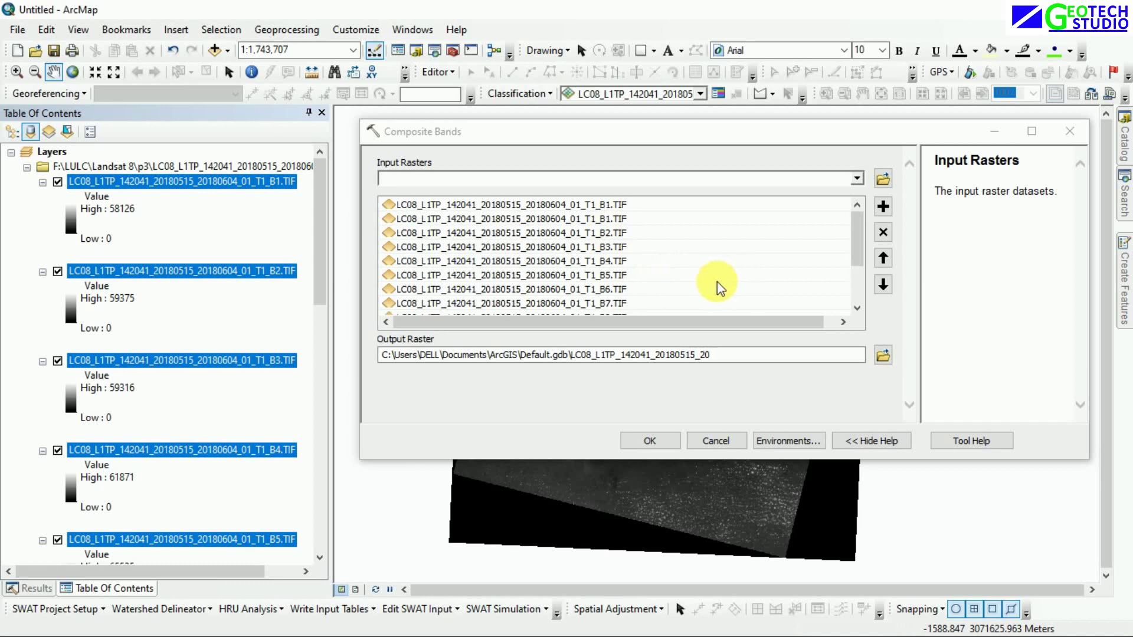
pyautogui.click(589, 204)
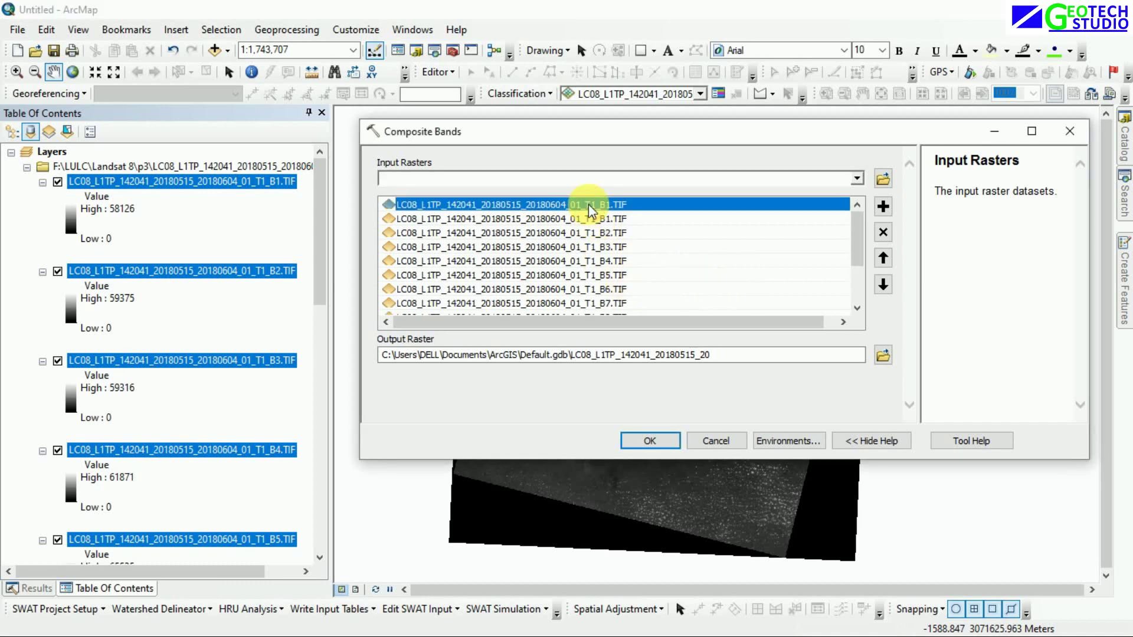
pyautogui.click(882, 231)
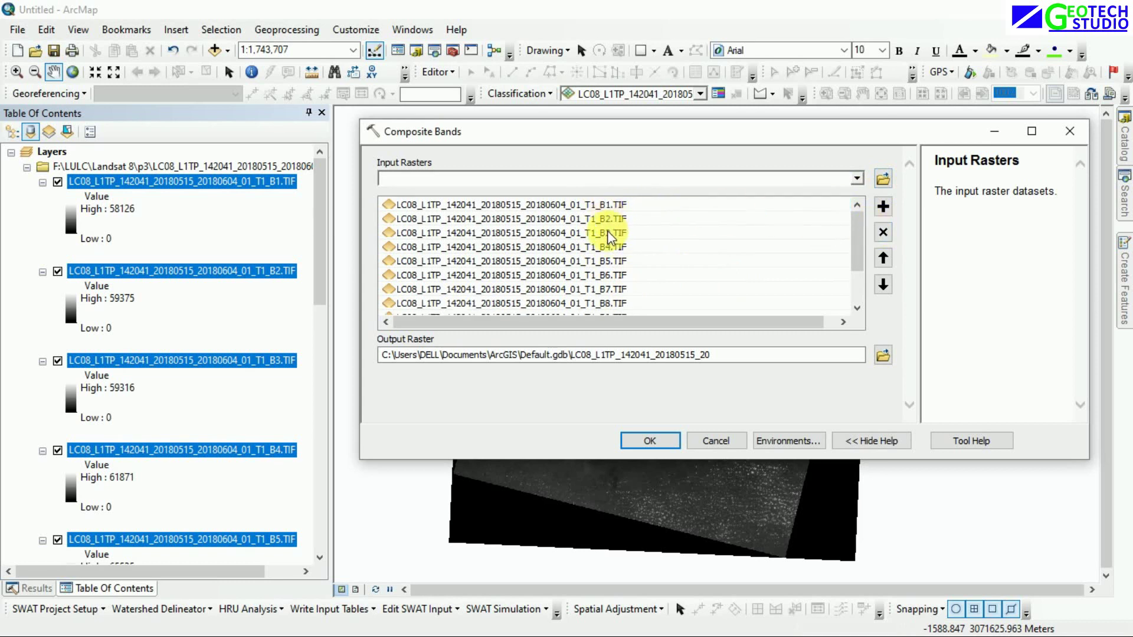
pyautogui.scroll(-2, 611, 304)
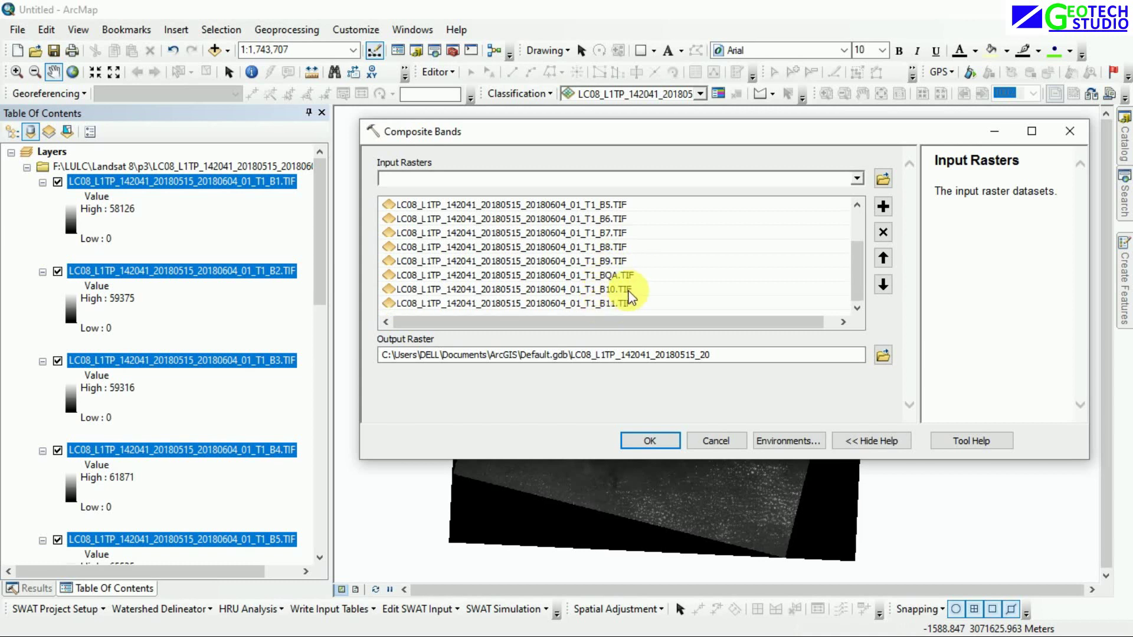
pyautogui.click(599, 278)
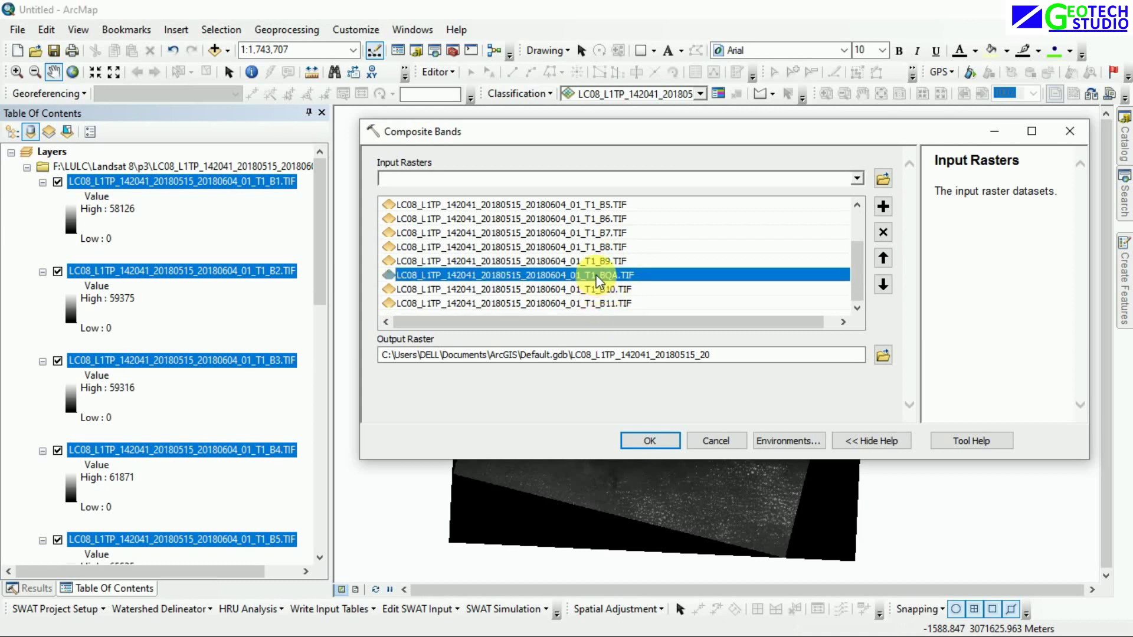
pyautogui.click(883, 232)
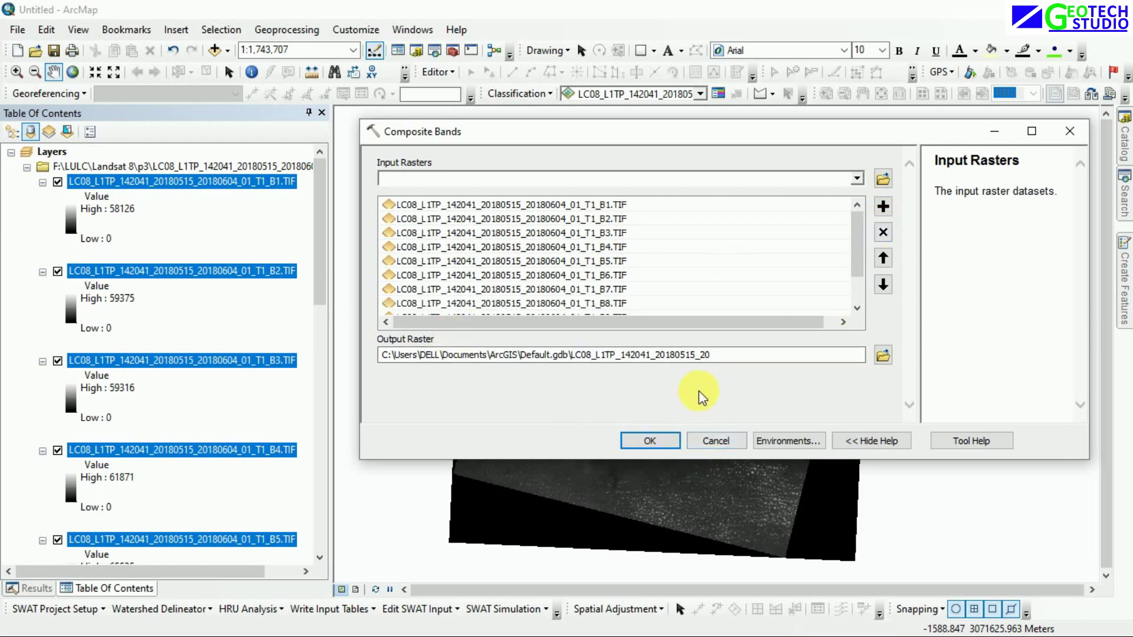
# Run Composite Bands on the listed Landsat rasters to create a single output raster
pyautogui.click(381, 354)
pyautogui.click(648, 442)
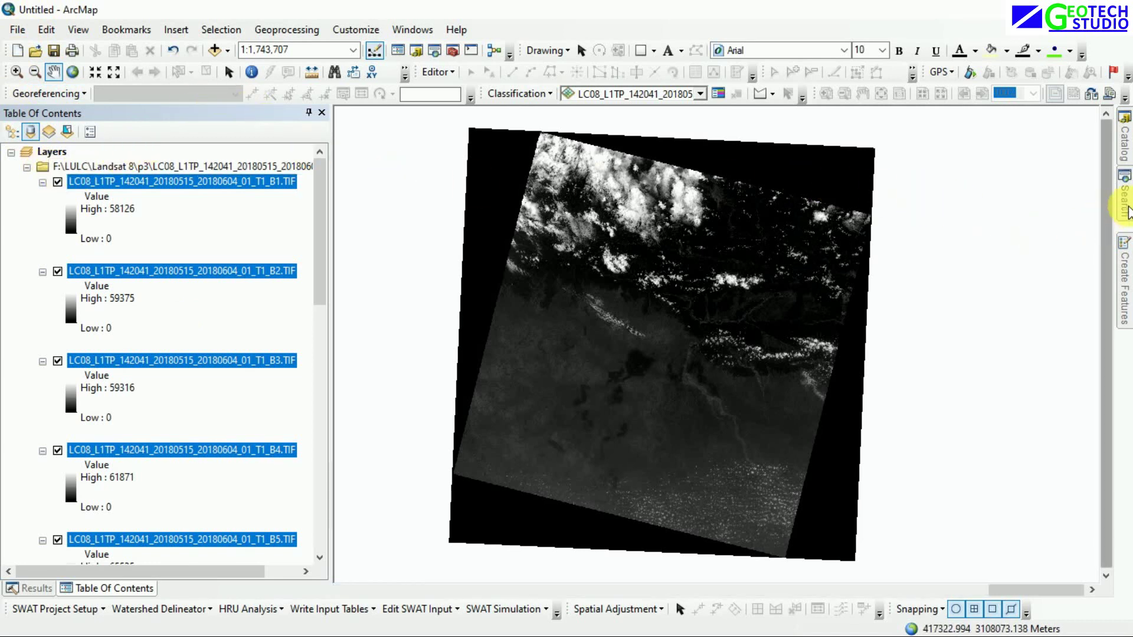
pyautogui.moveTo(1124, 199)
pyautogui.moveTo(991, 176); pyautogui.dragTo(855, 182)
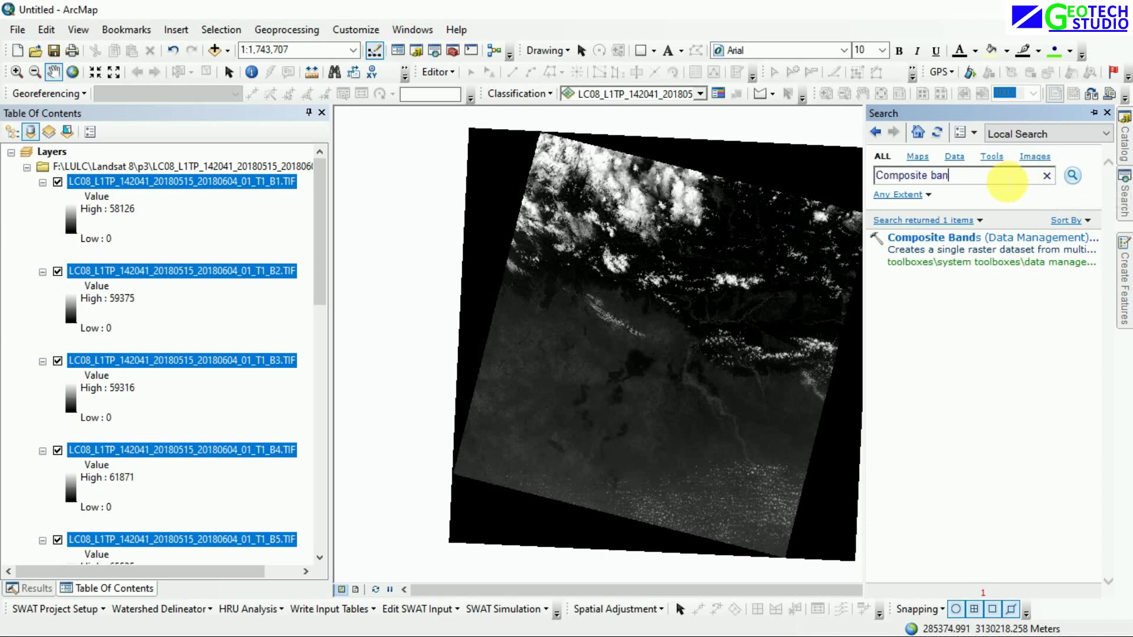
pyautogui.press('BackSpace')
pyautogui.press('BackSpace')
pyautogui.press('BackSpace')
pyautogui.press('BackSpace')
pyautogui.press('BackSpace')
pyautogui.press('BackSpace')
pyautogui.press('BackSpace')
pyautogui.press('BackSpace')
pyautogui.press('BackSpace')
pyautogui.press('BackSpace')
pyautogui.press('BackSpace')
pyautogui.press('BackSpace')
pyautogui.press('BackSpace')
pyautogui.write('Extract by m')
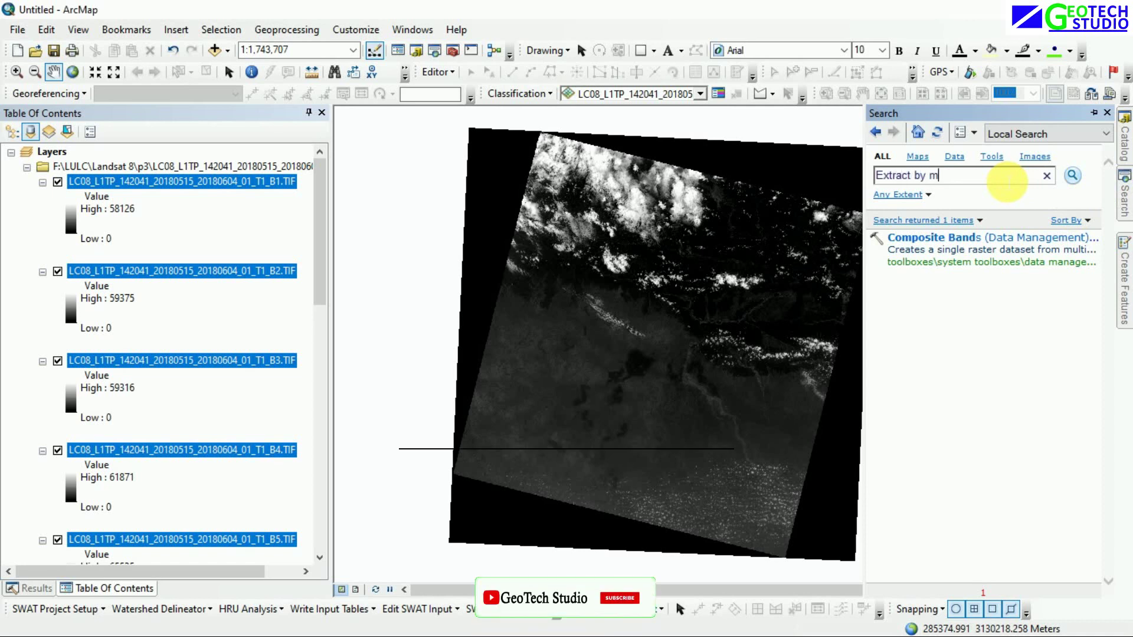
pyautogui.write('ask')
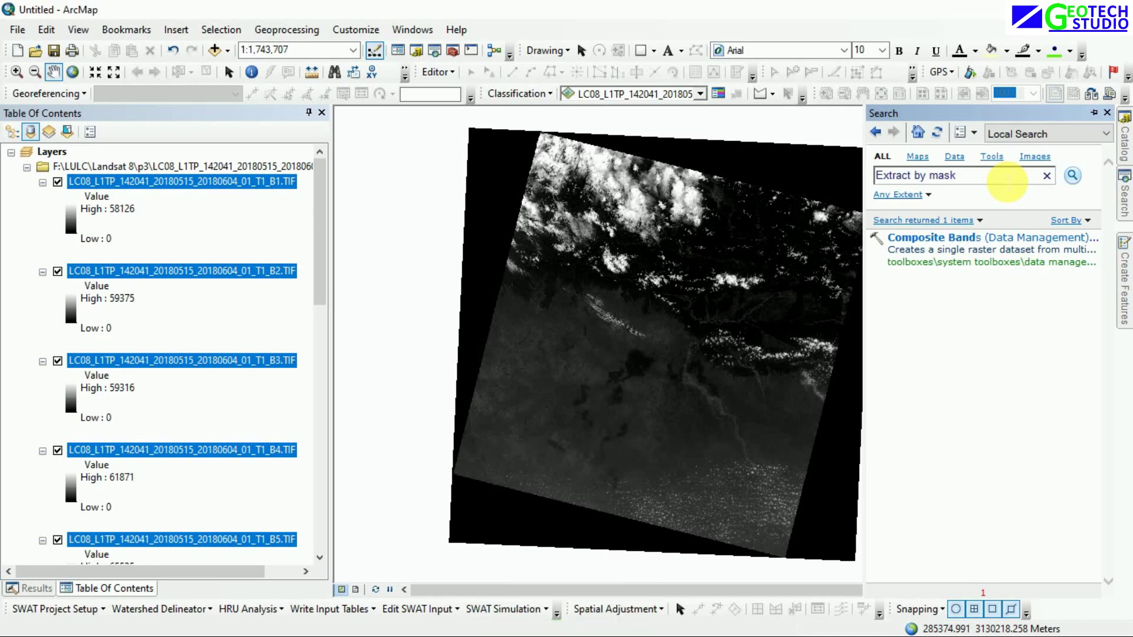
pyautogui.press('Return')
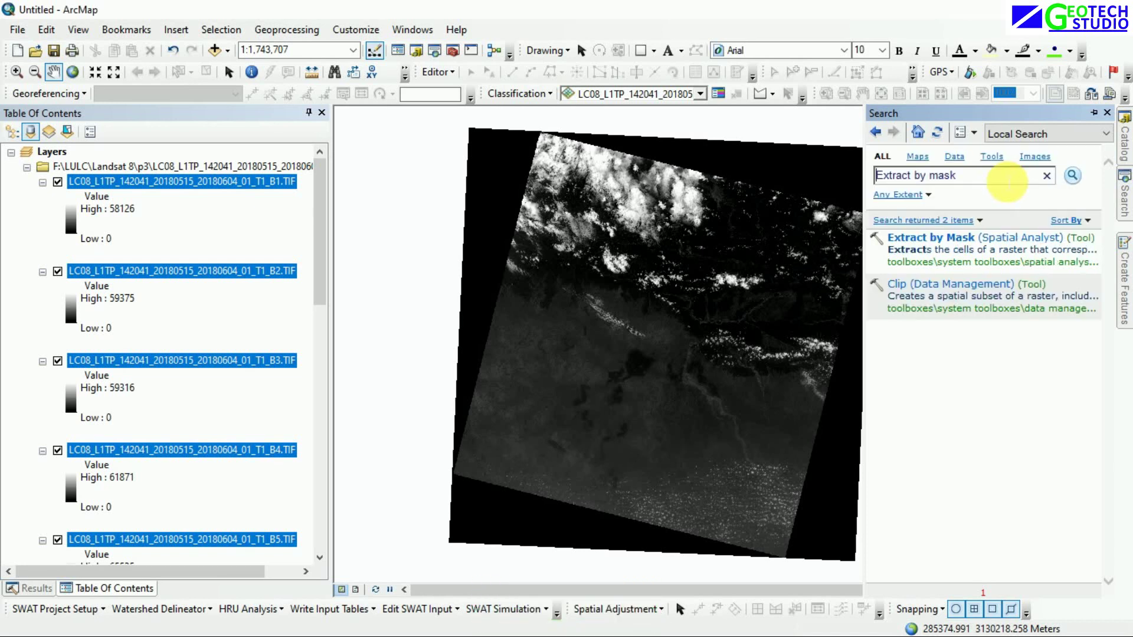
pyautogui.click(952, 242)
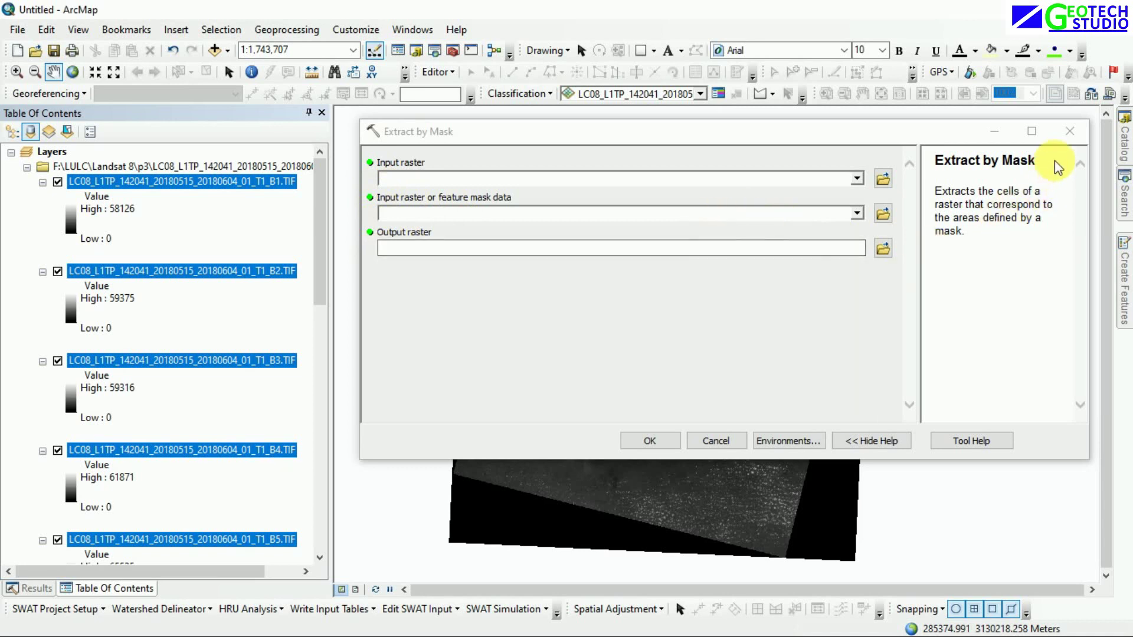
pyautogui.click(1068, 132)
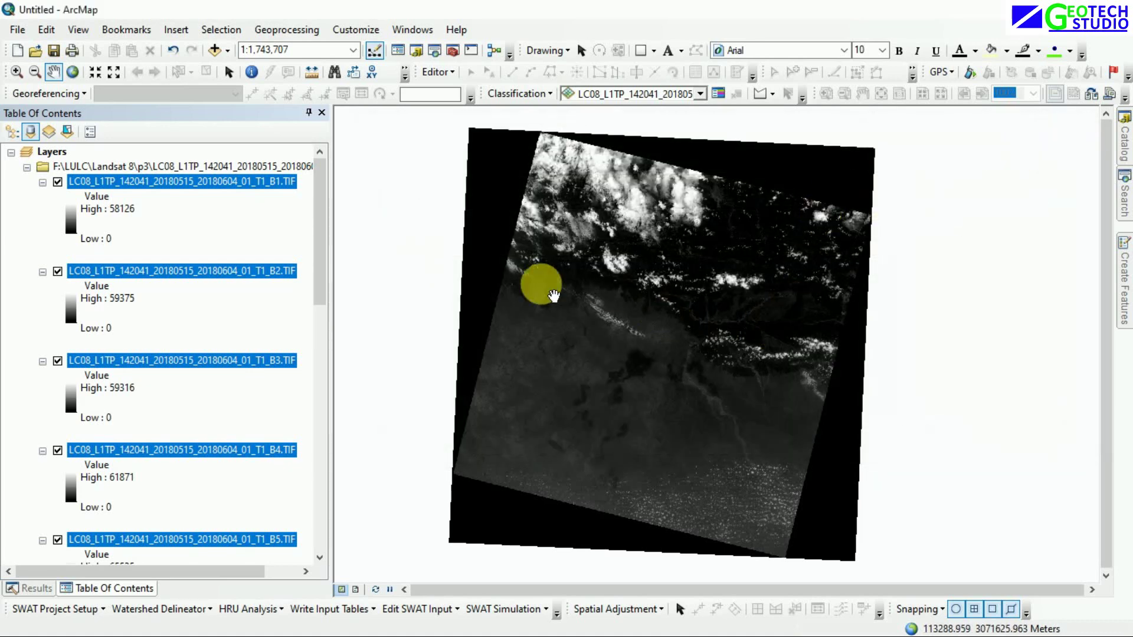
# Check the current session's geoprocessing results for the status of the Composite Bands run
pyautogui.scroll(-10, 163, 337)
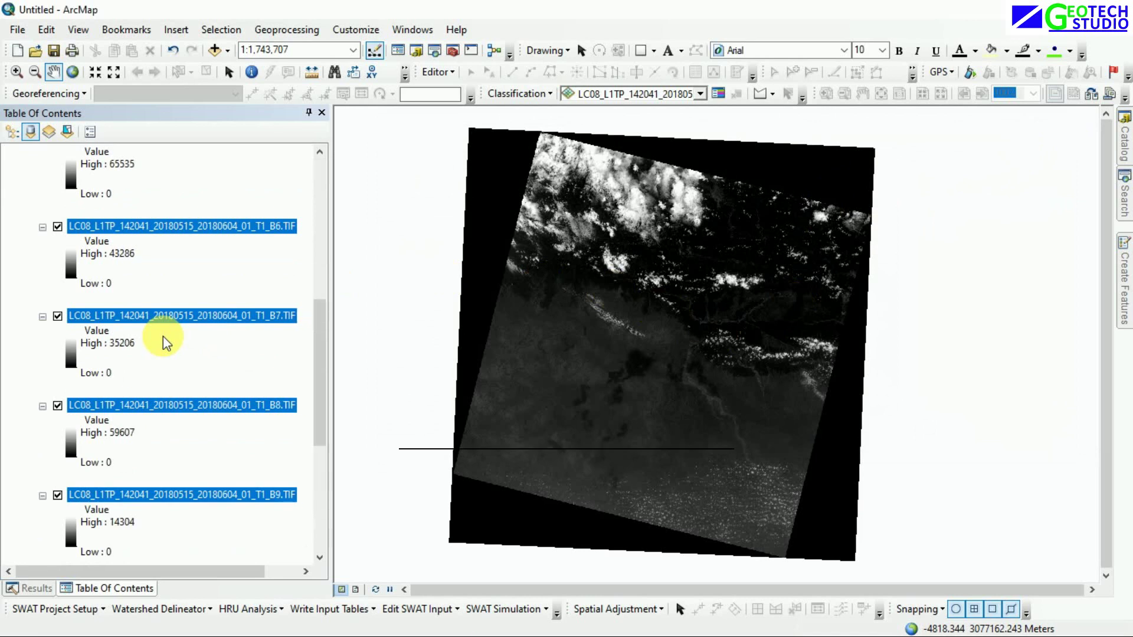
pyautogui.scroll(10, 163, 333)
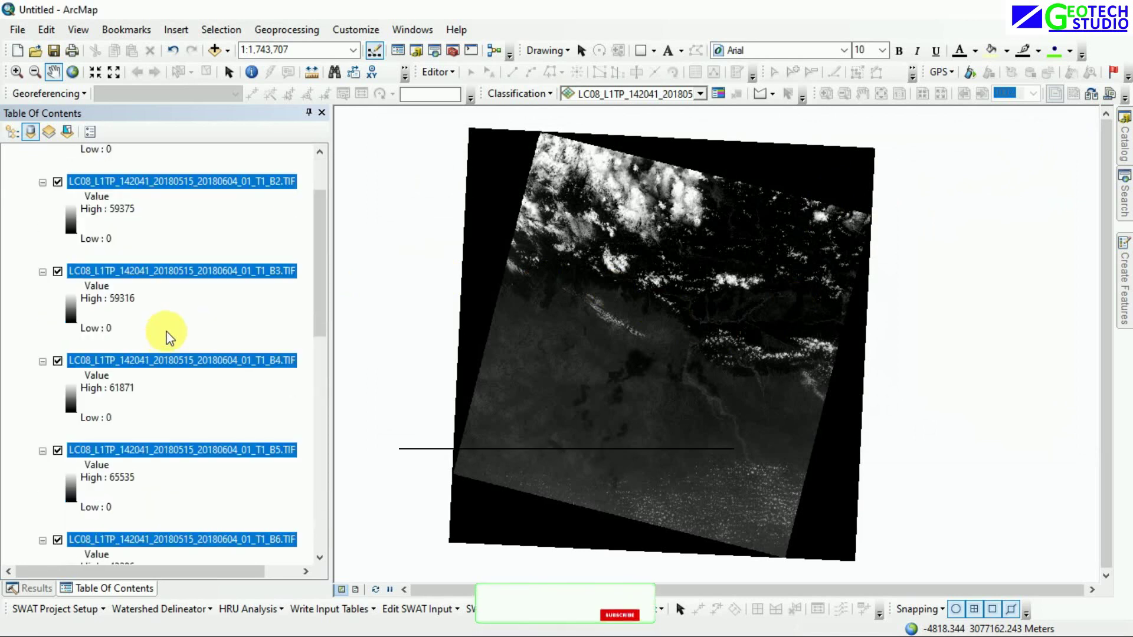
pyautogui.click(290, 32)
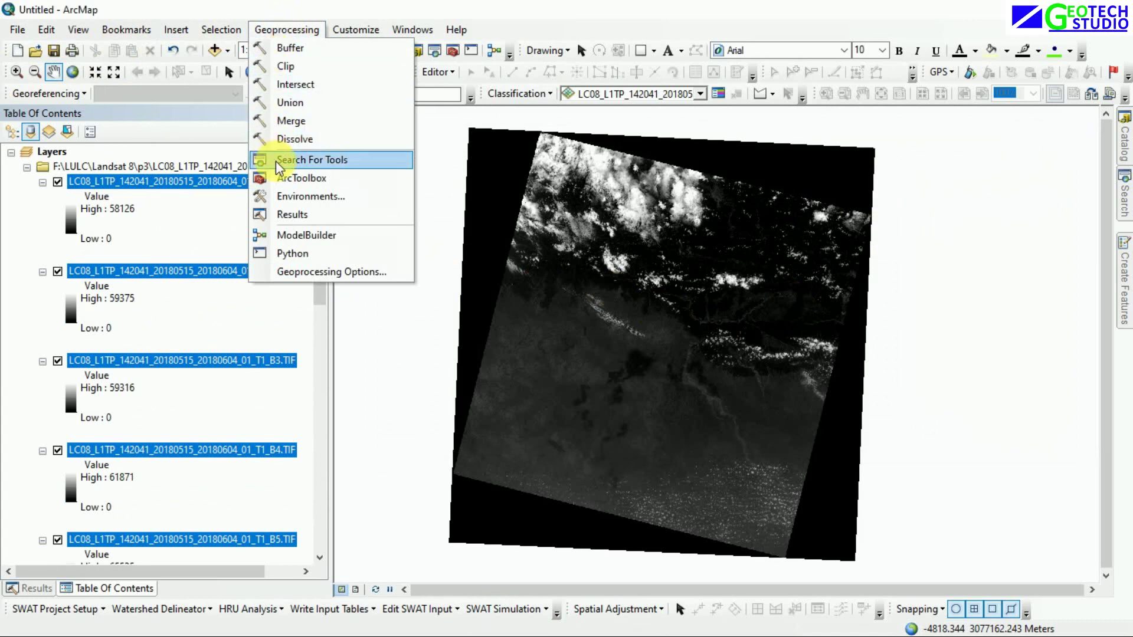
pyautogui.click(295, 215)
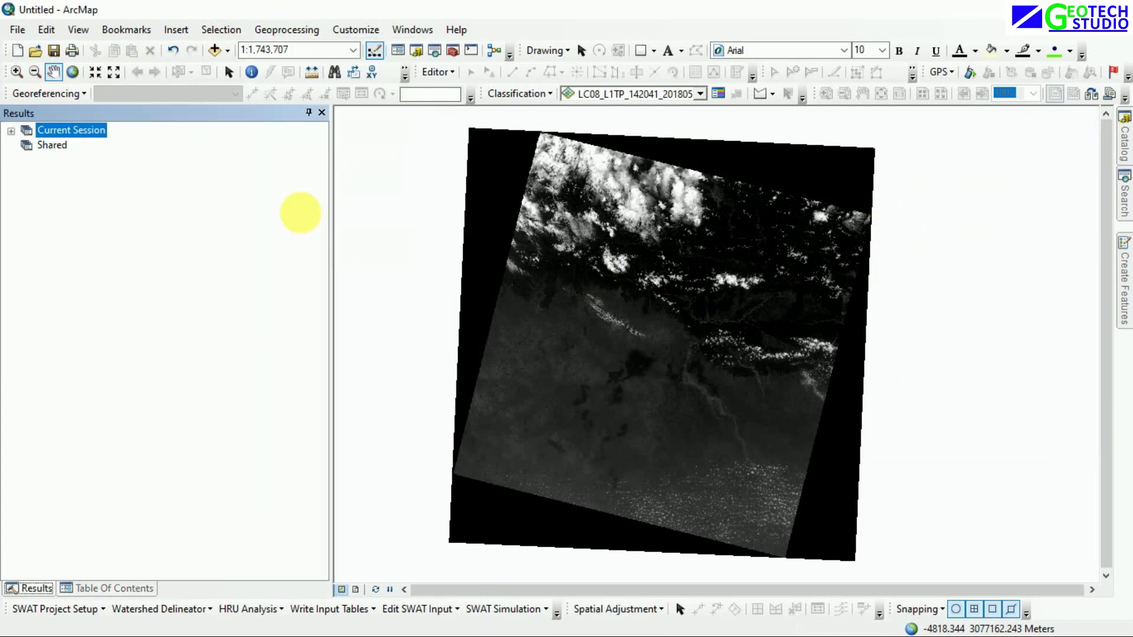
pyautogui.click(10, 131)
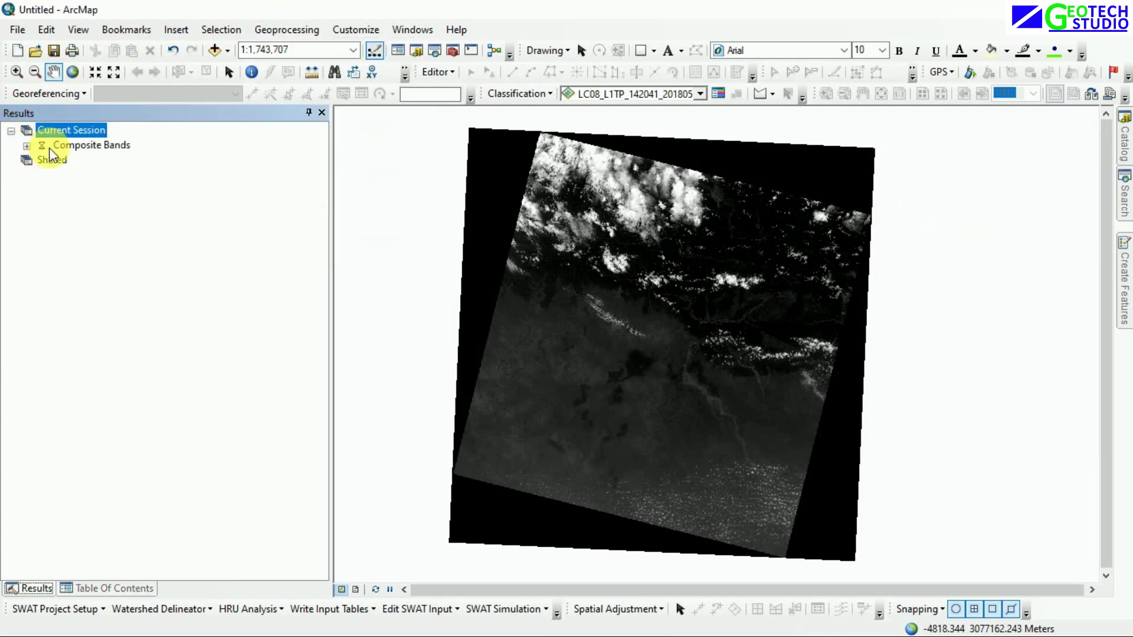
# Inspect the Composite Bands entry in the current session's results, and close the Results window
pyautogui.click(27, 146)
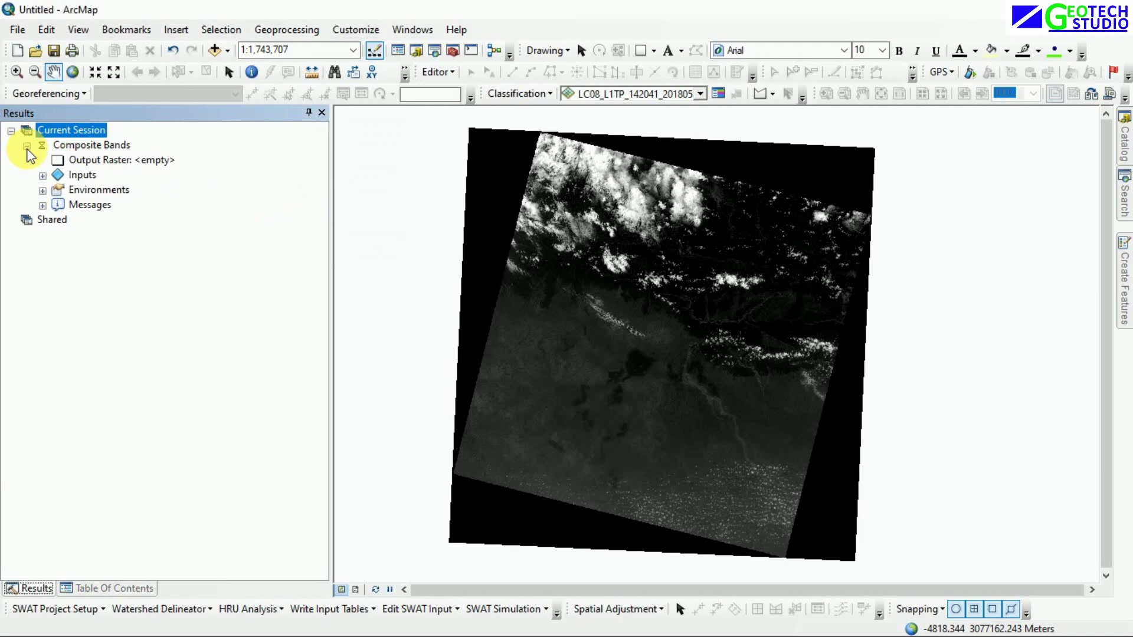
pyautogui.click(27, 145)
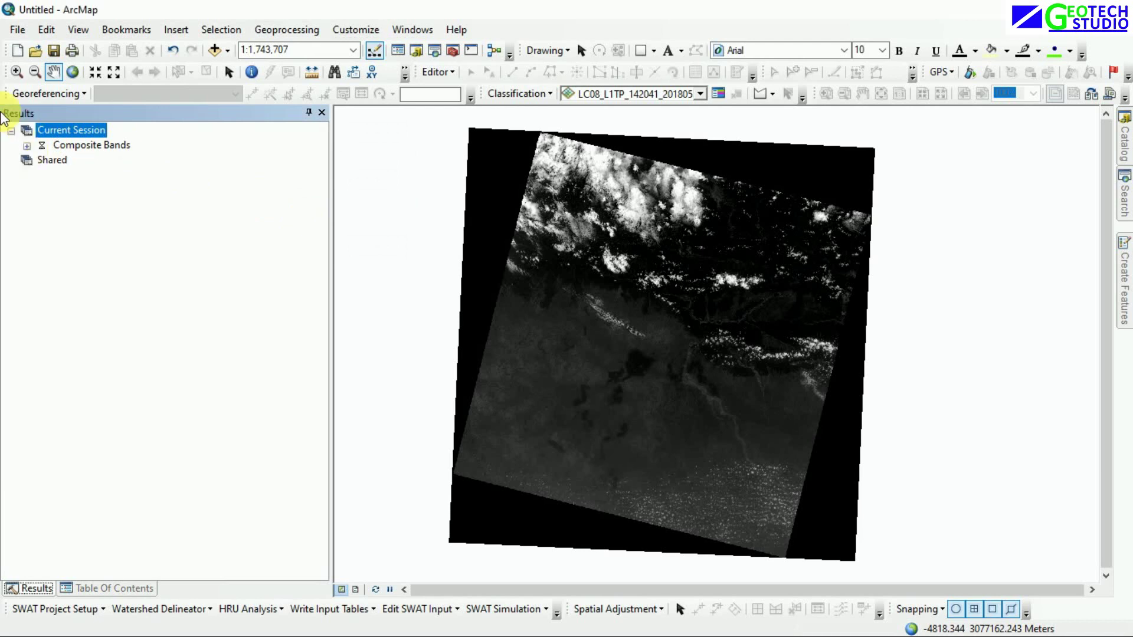
pyautogui.click(13, 131)
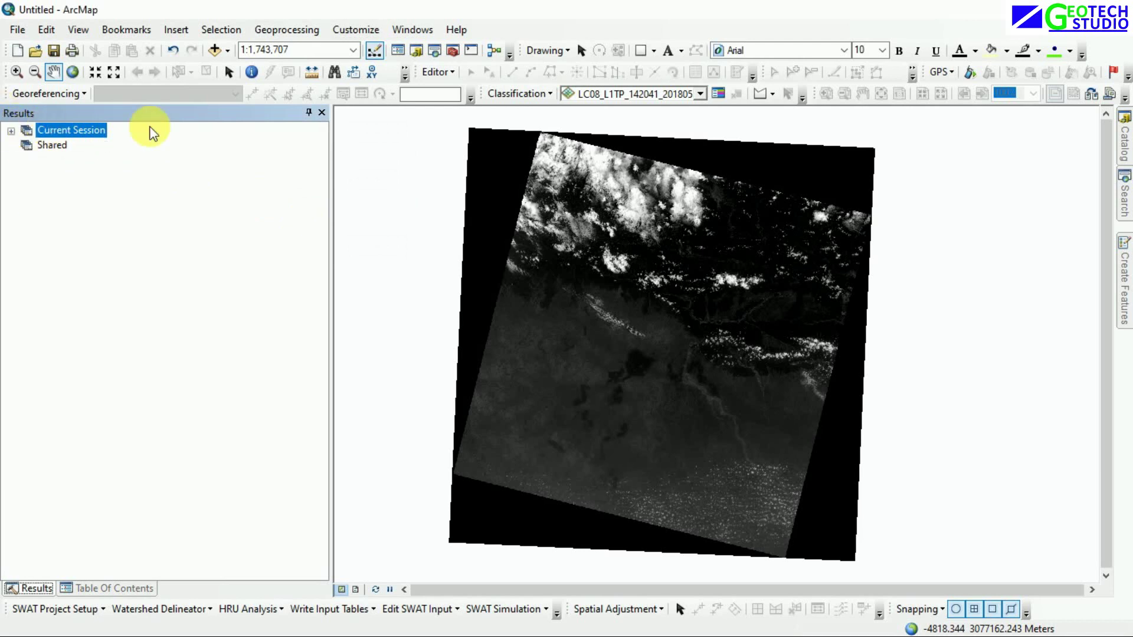
pyautogui.click(322, 112)
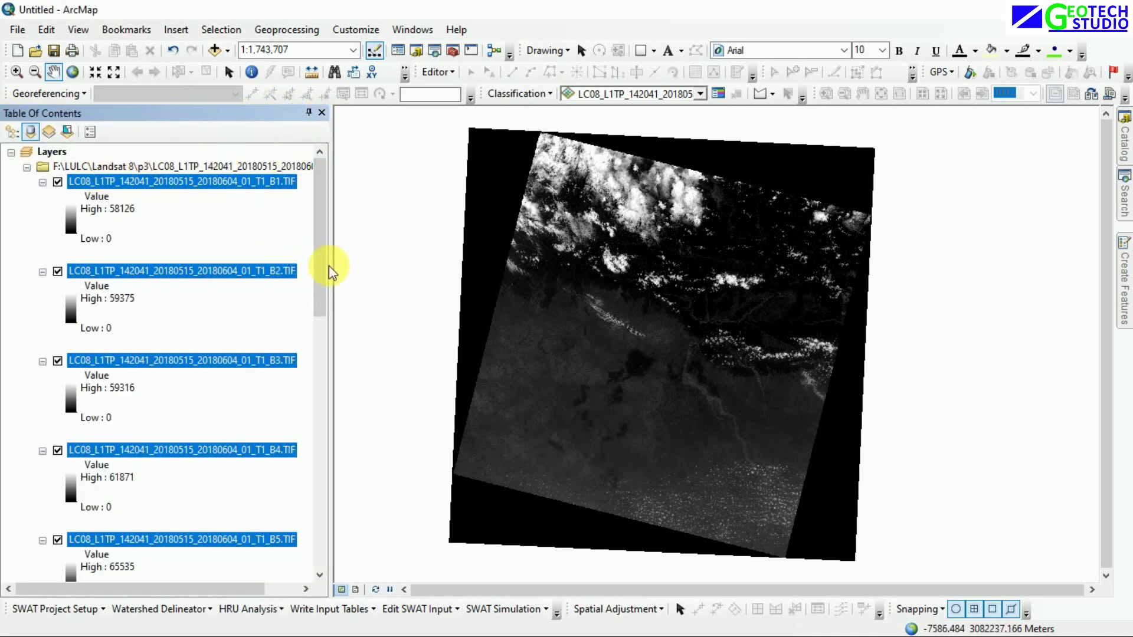
# Narrow the table of contents and remove the Landsat source folder with its individual band rasters from the map
pyautogui.moveTo(332, 265); pyautogui.dragTo(198, 255)
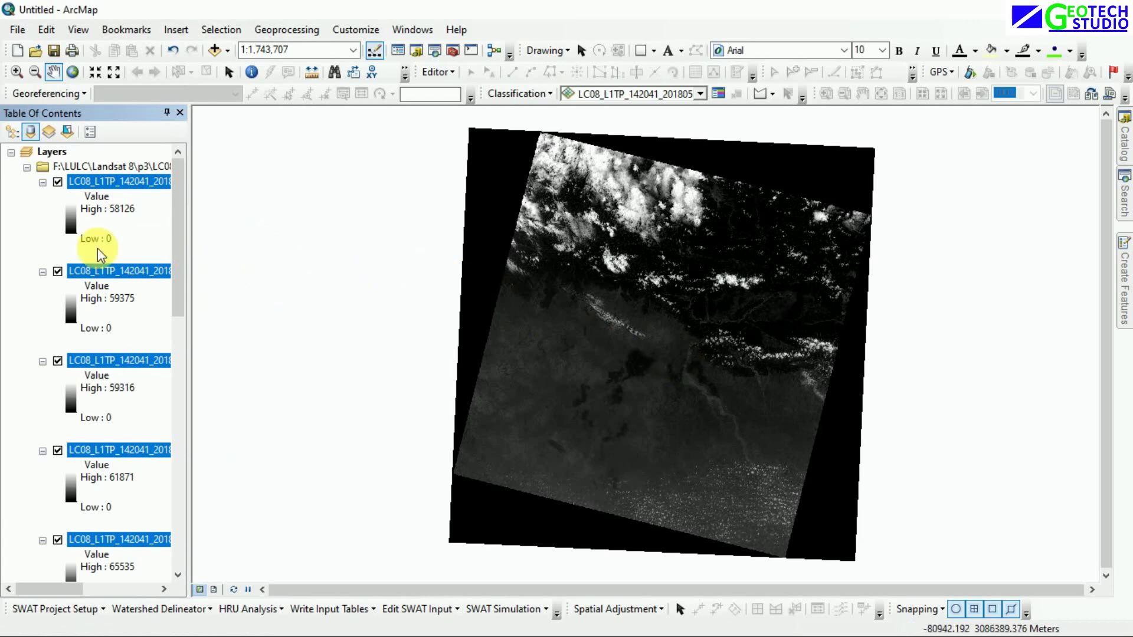
pyautogui.scroll(-6, 76, 275)
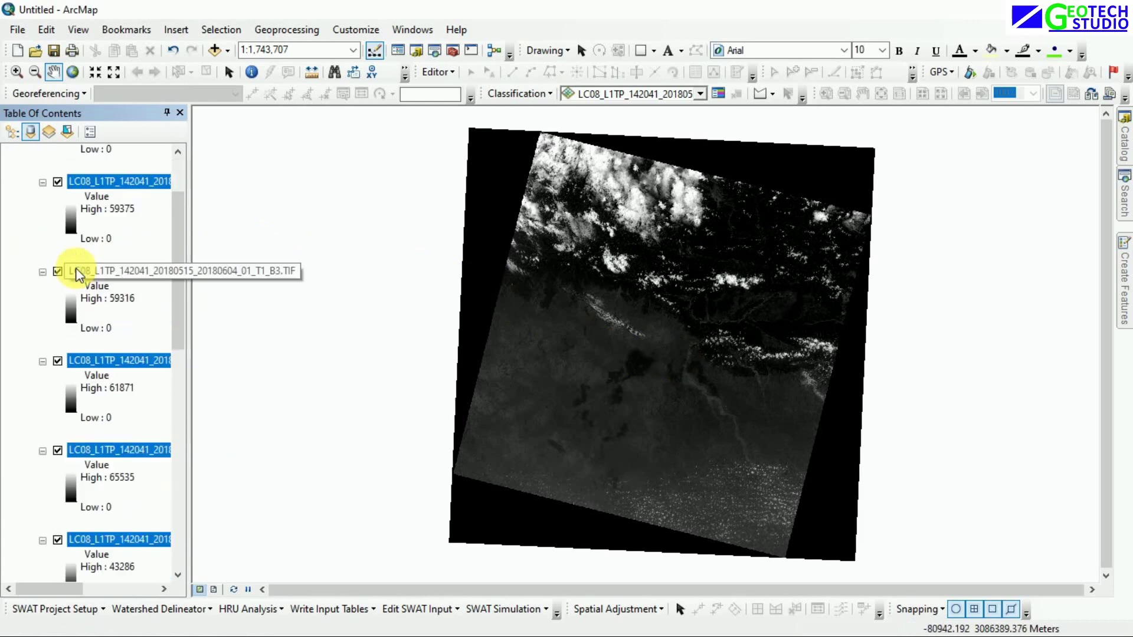
pyautogui.scroll(-3, 77, 274)
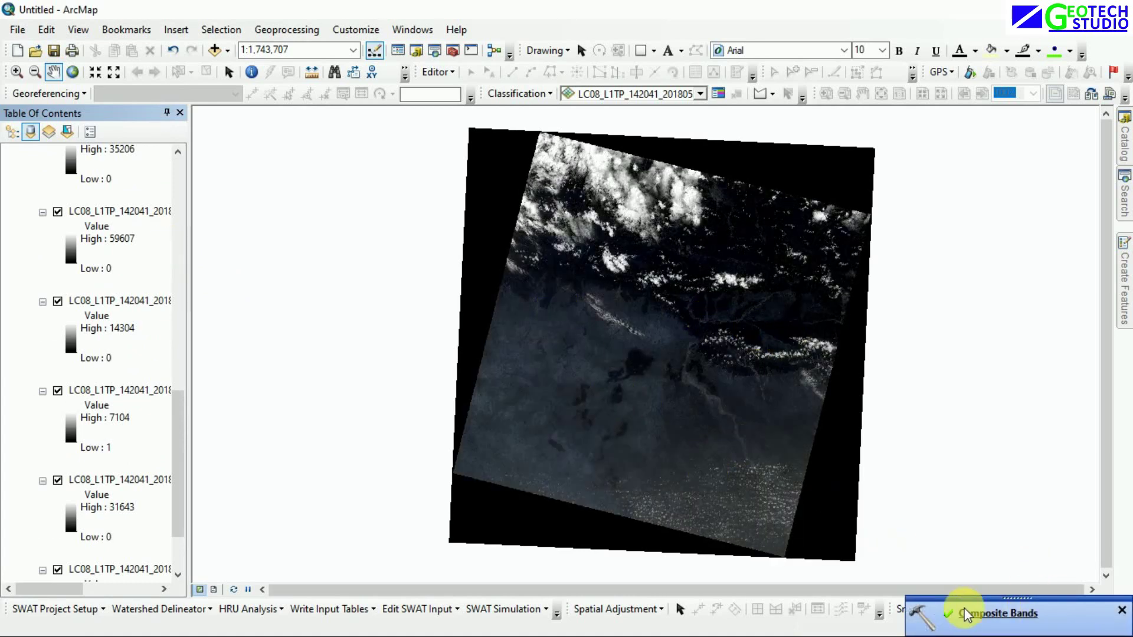
pyautogui.scroll(10, 157, 284)
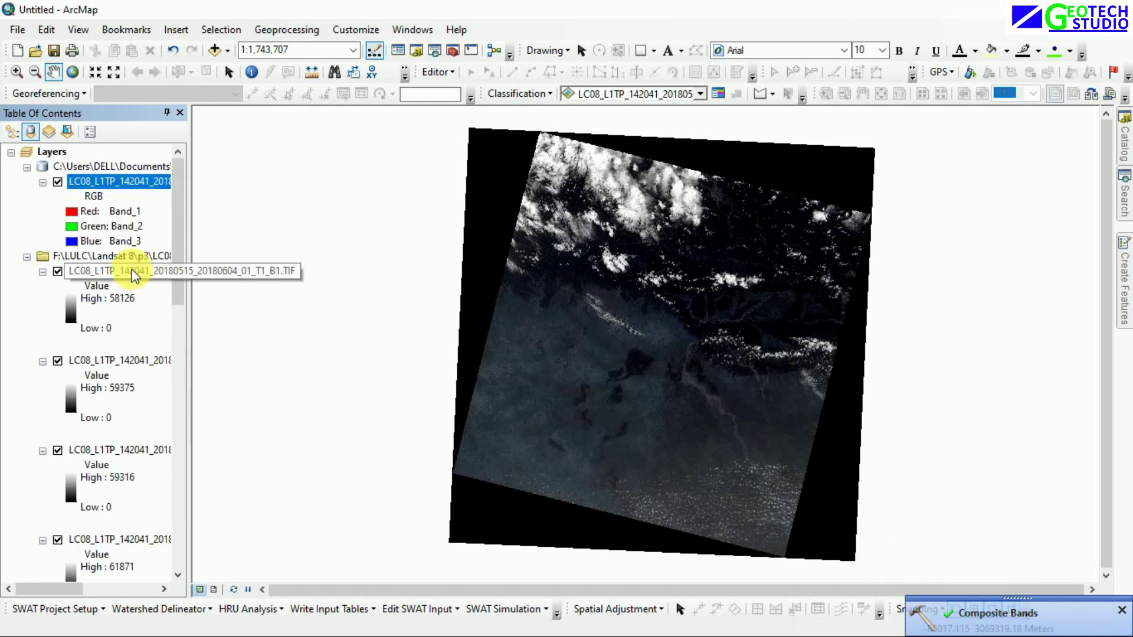
pyautogui.rightClick(106, 257)
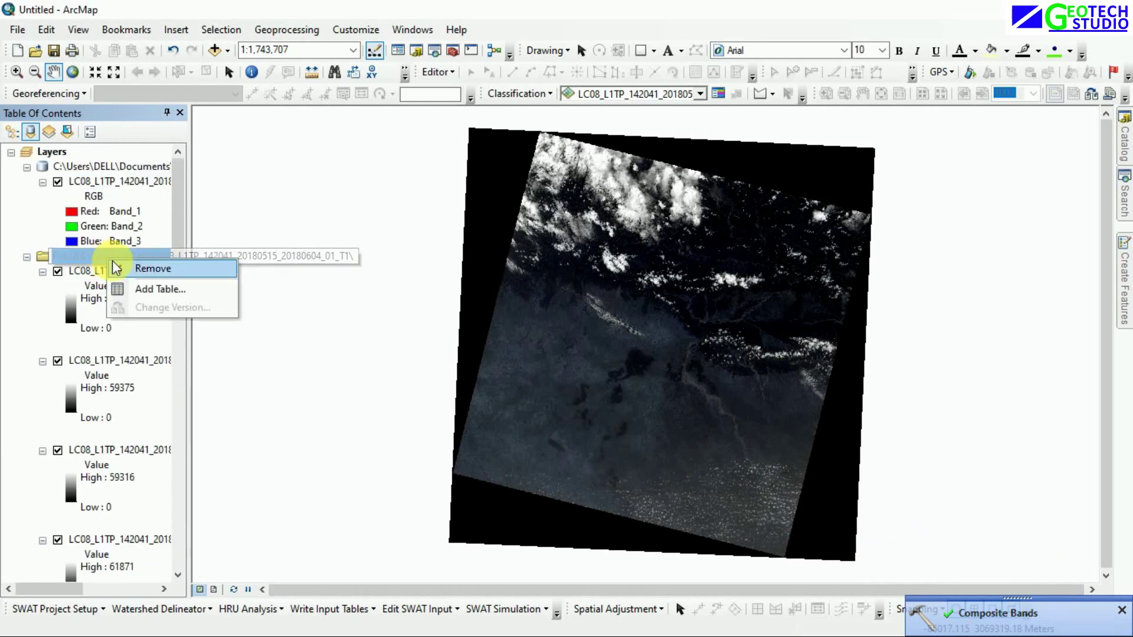
pyautogui.click(149, 270)
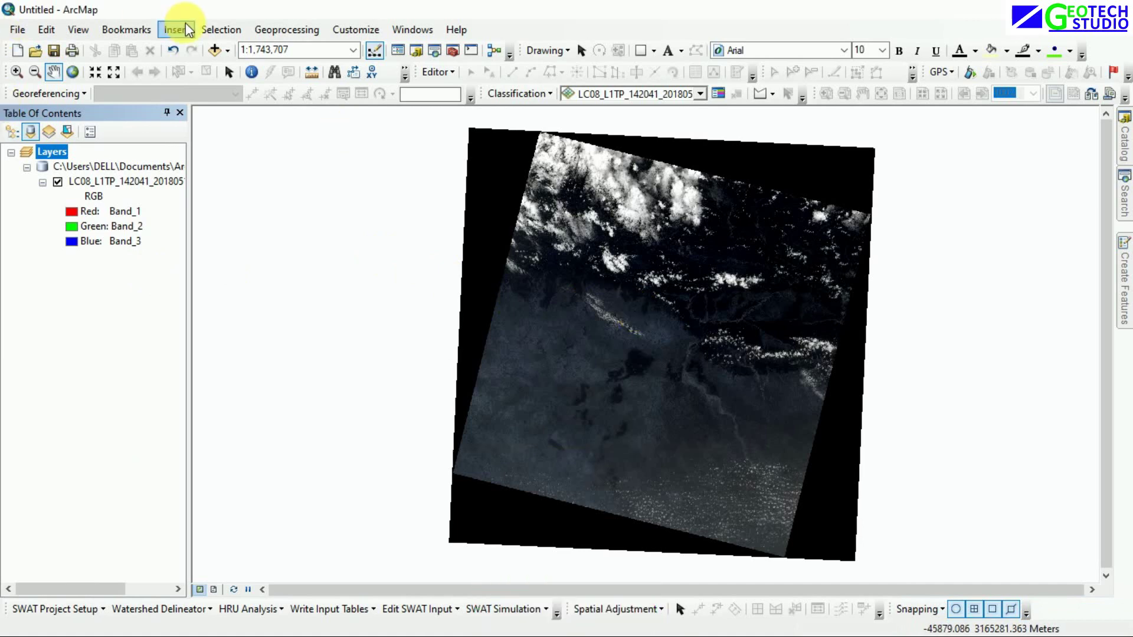
# Add the Chitwan_clip.tif raster from the Chitwan2018 folder to the map
pyautogui.click(213, 50)
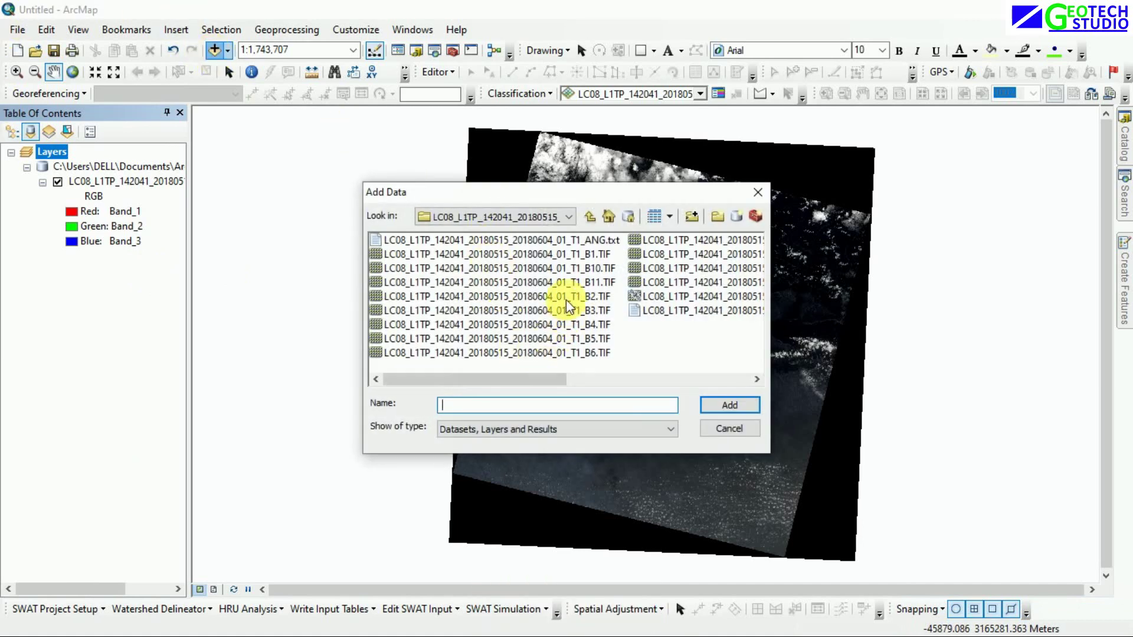
pyautogui.click(591, 216)
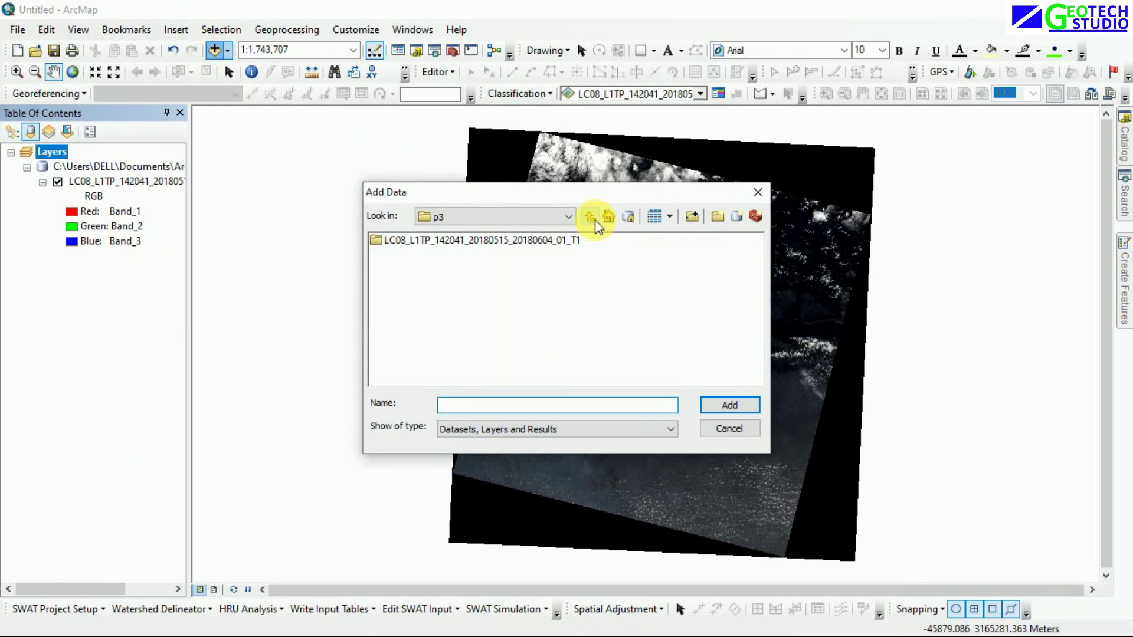
pyautogui.click(594, 221)
pyautogui.click(595, 222)
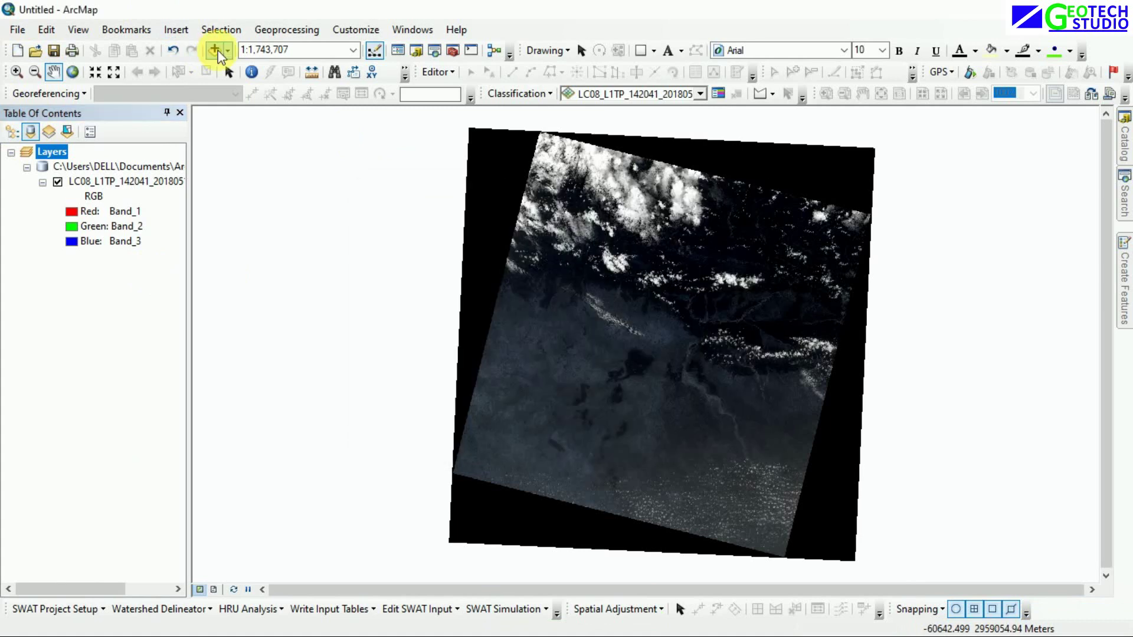
pyautogui.click(213, 51)
pyautogui.click(412, 256)
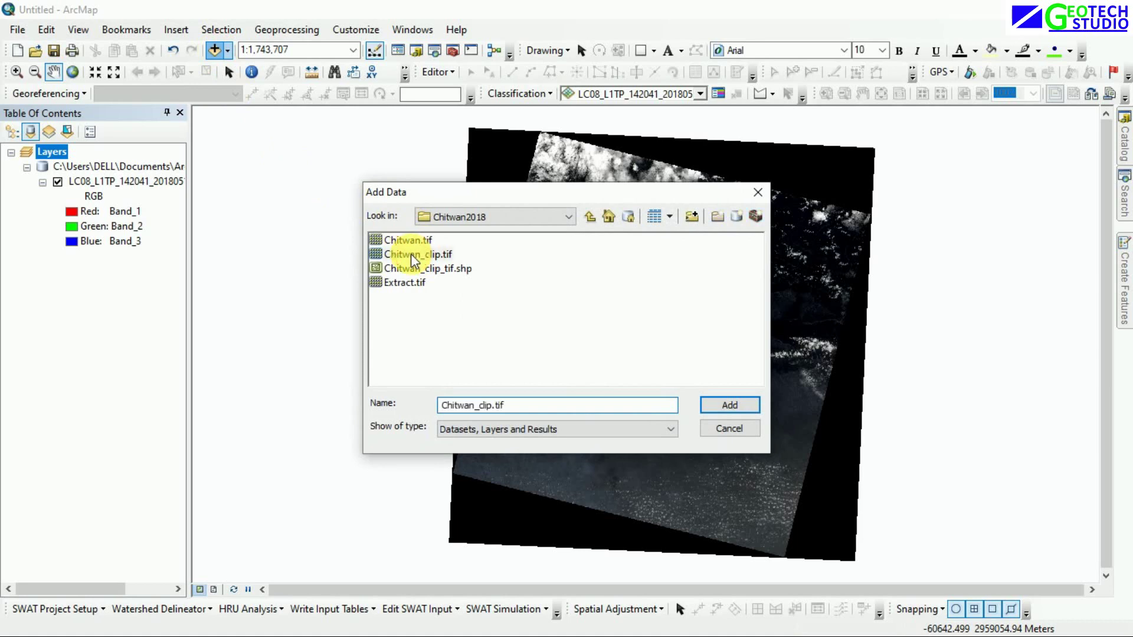
pyautogui.click(729, 403)
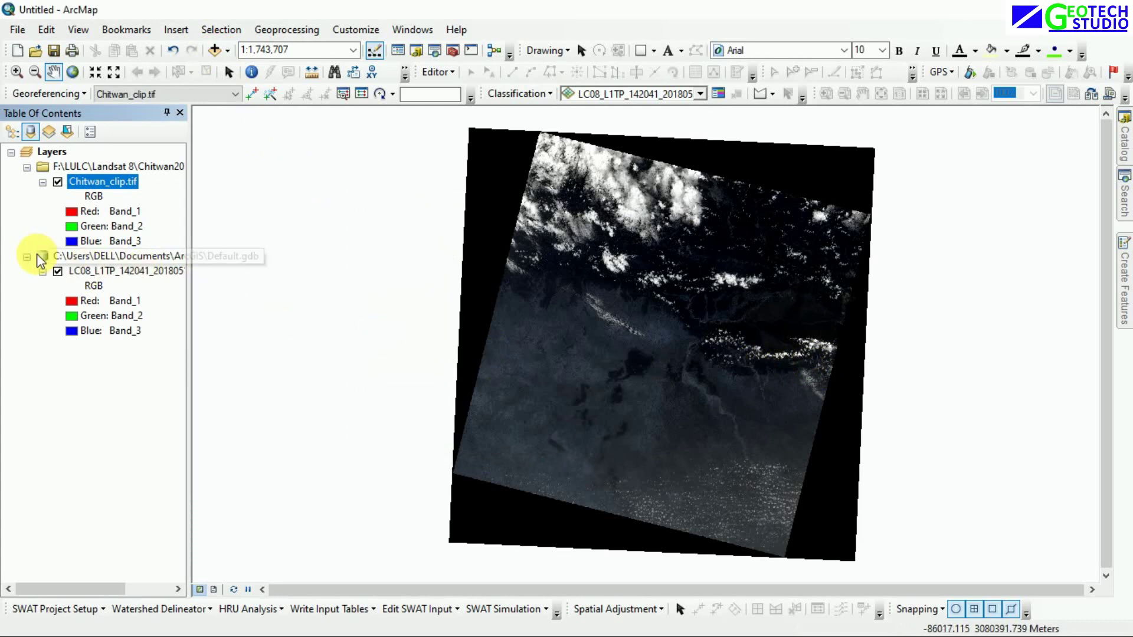
# Hide the full-scene composite raster and remove its Default.gdb group from the map
pyautogui.click(57, 272)
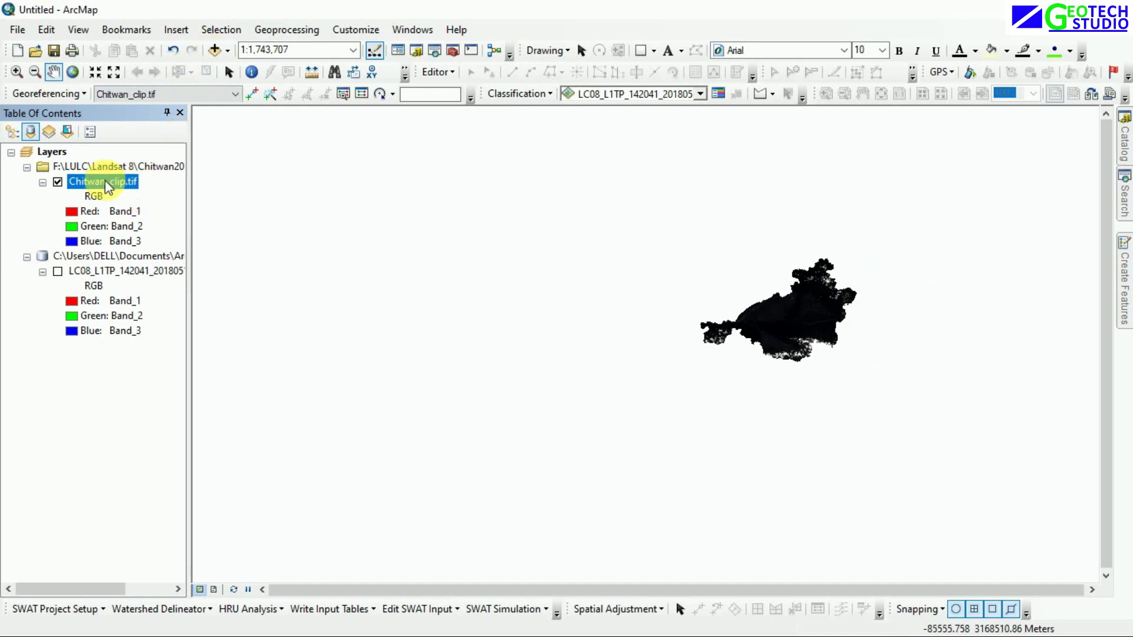
pyautogui.click(96, 255)
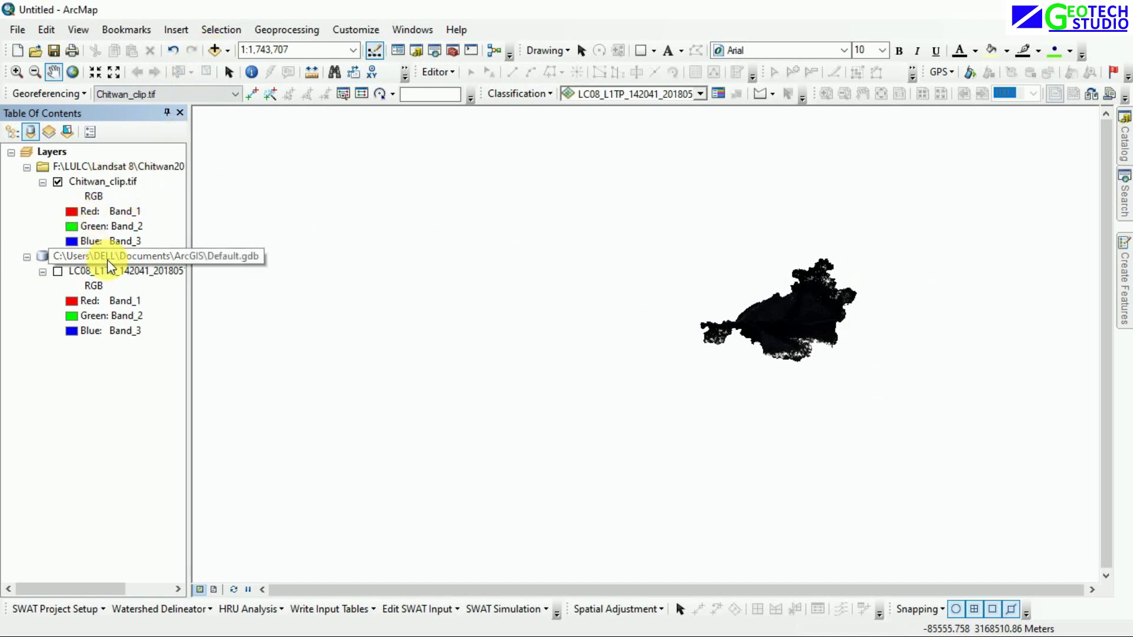
pyautogui.rightClick(99, 255)
pyautogui.click(139, 274)
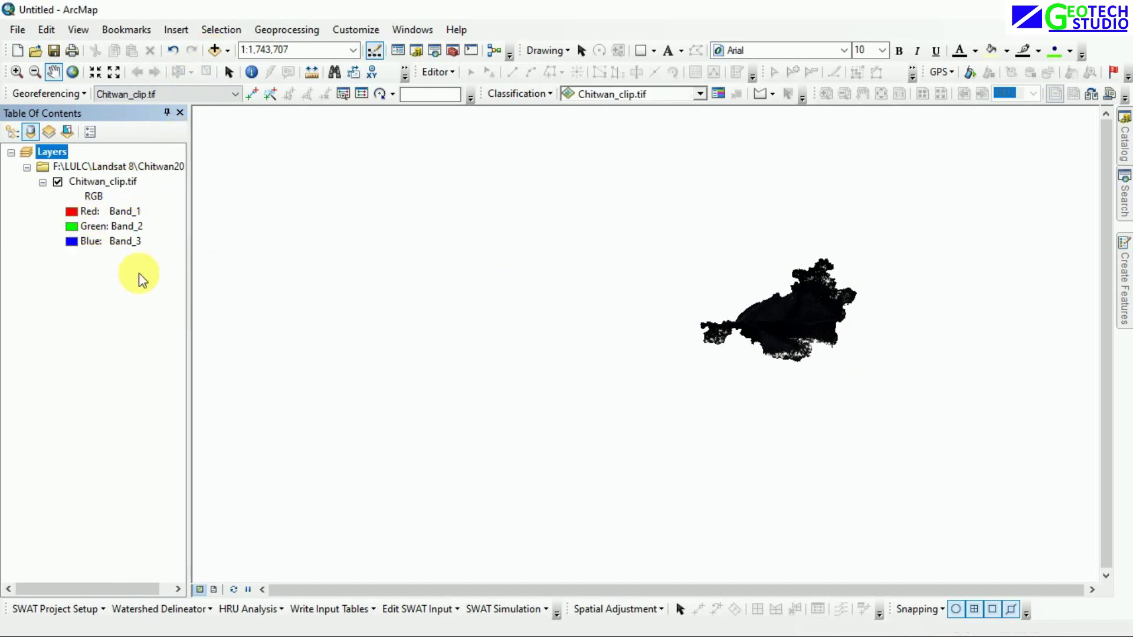
# Open the RGB composite symbology settings of the Chitwan_clip.tif layer
pyautogui.rightClick(93, 180)
pyautogui.click(177, 424)
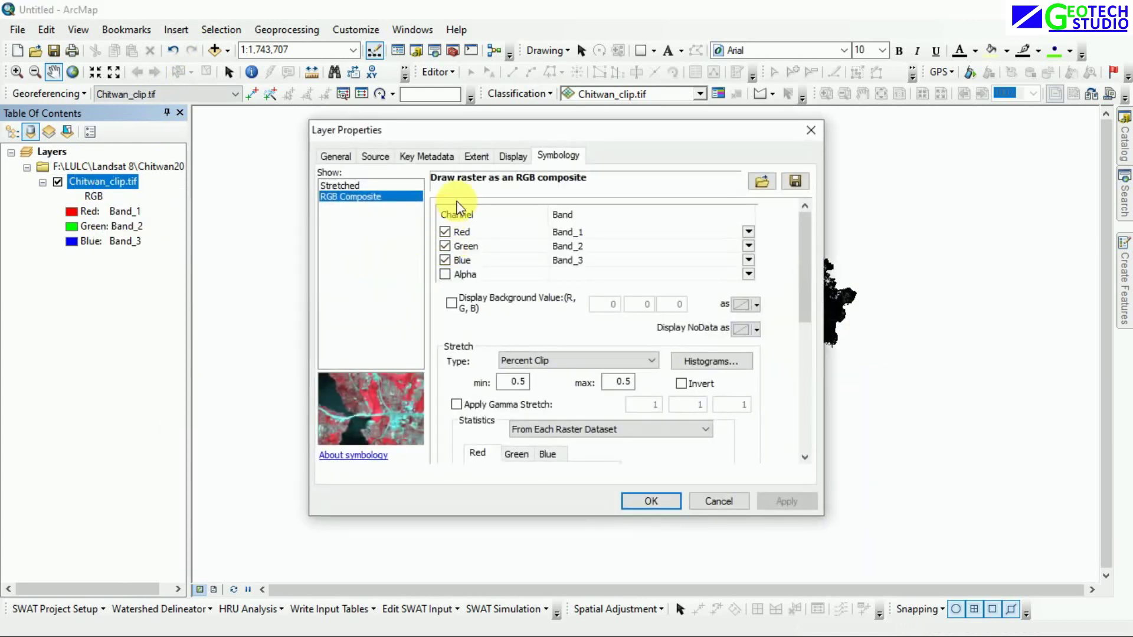
# Assign Band_7 to the red channel and Band_6 to the green channel of Chitwan_clip.tif
pyautogui.click(576, 232)
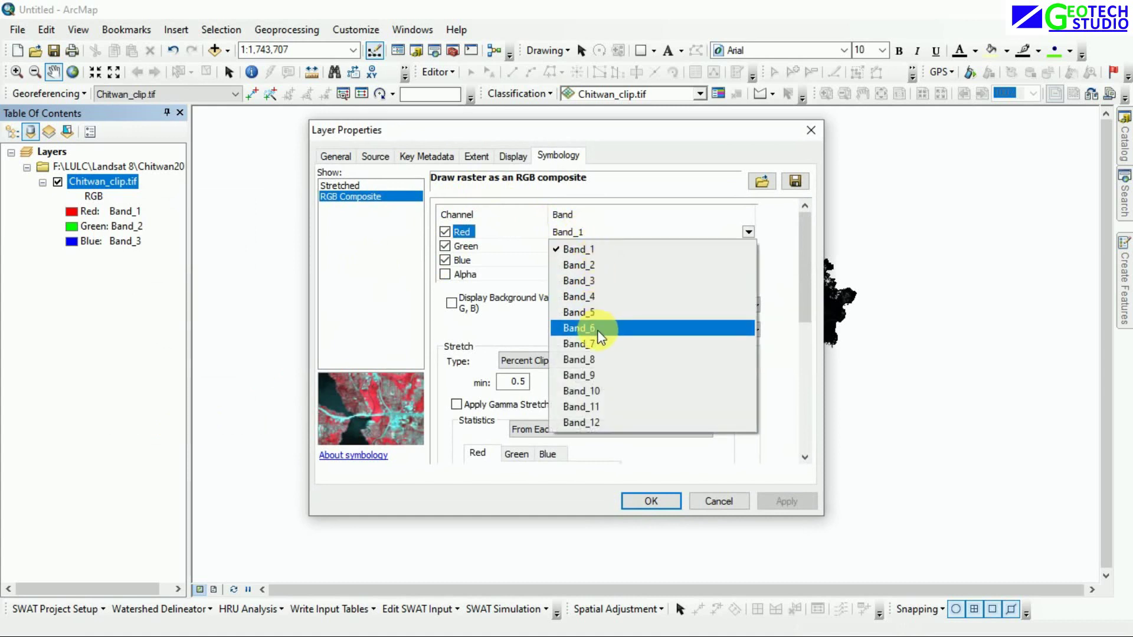
pyautogui.click(598, 341)
pyautogui.click(576, 246)
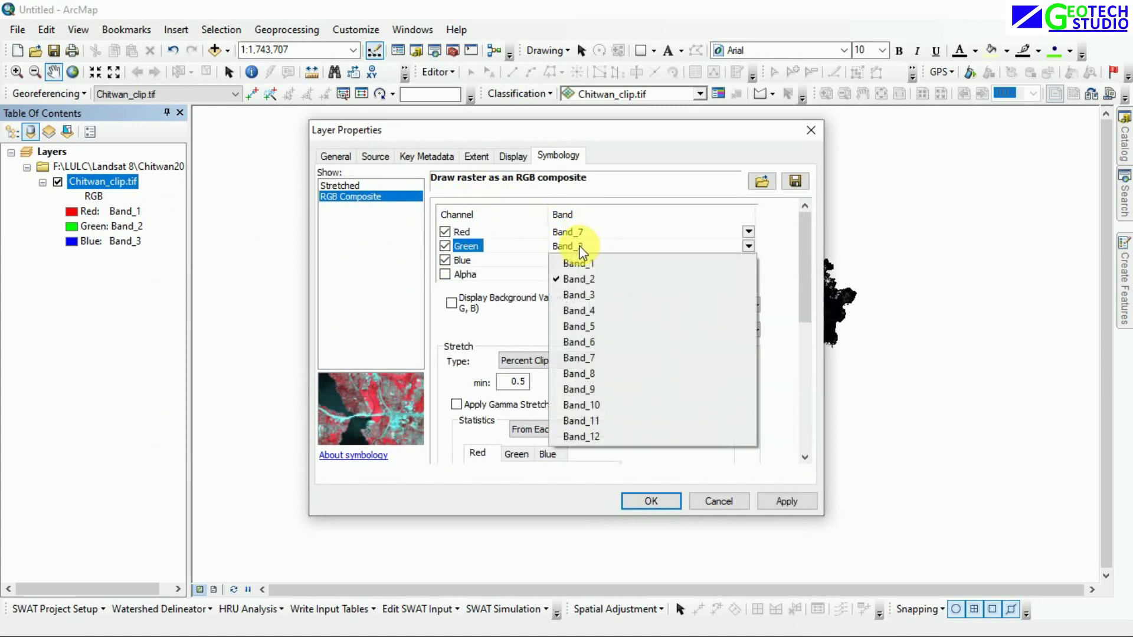
pyautogui.click(607, 340)
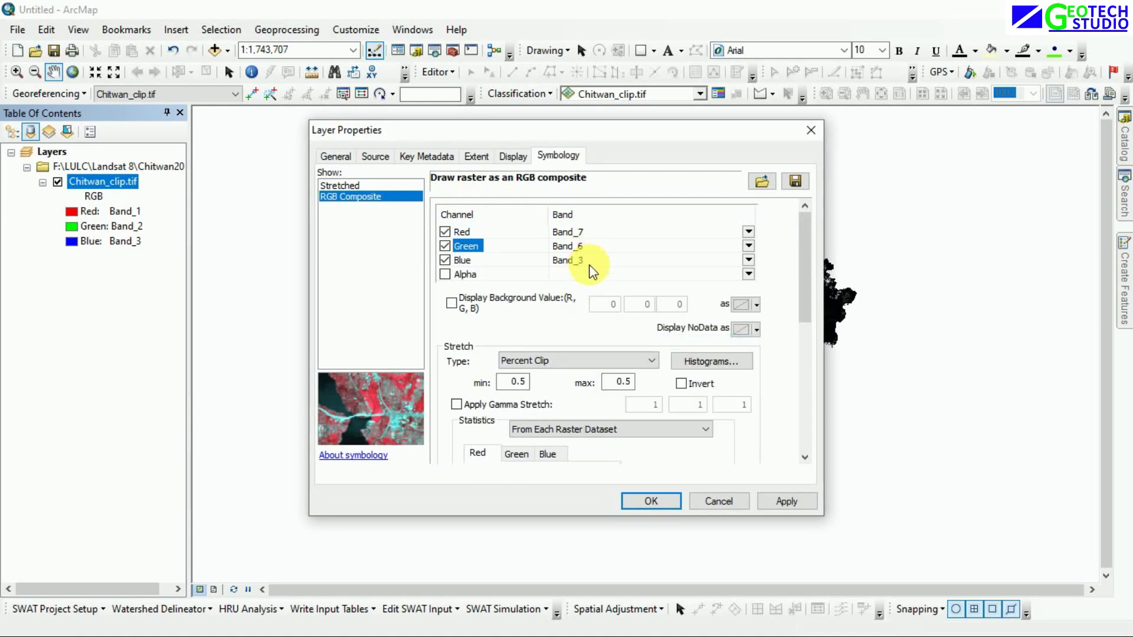
# Set the red channel to Band_4 and the green channel to Band_5, and apply the symbology to Chitwan_clip.tif
pyautogui.click(579, 232)
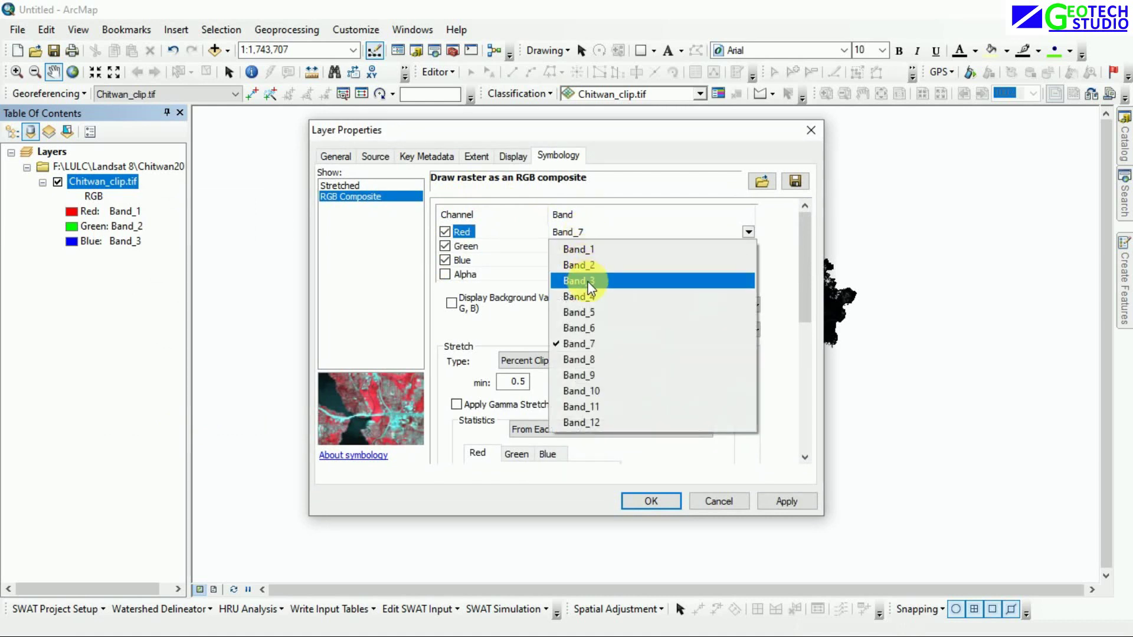
pyautogui.click(593, 297)
pyautogui.click(577, 246)
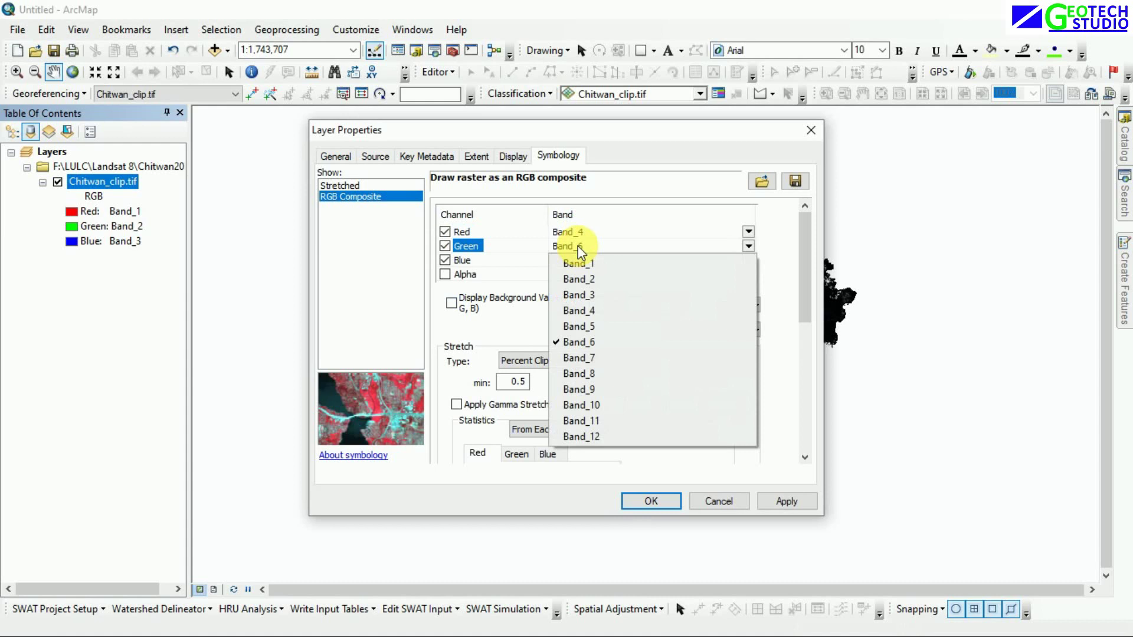
pyautogui.click(586, 294)
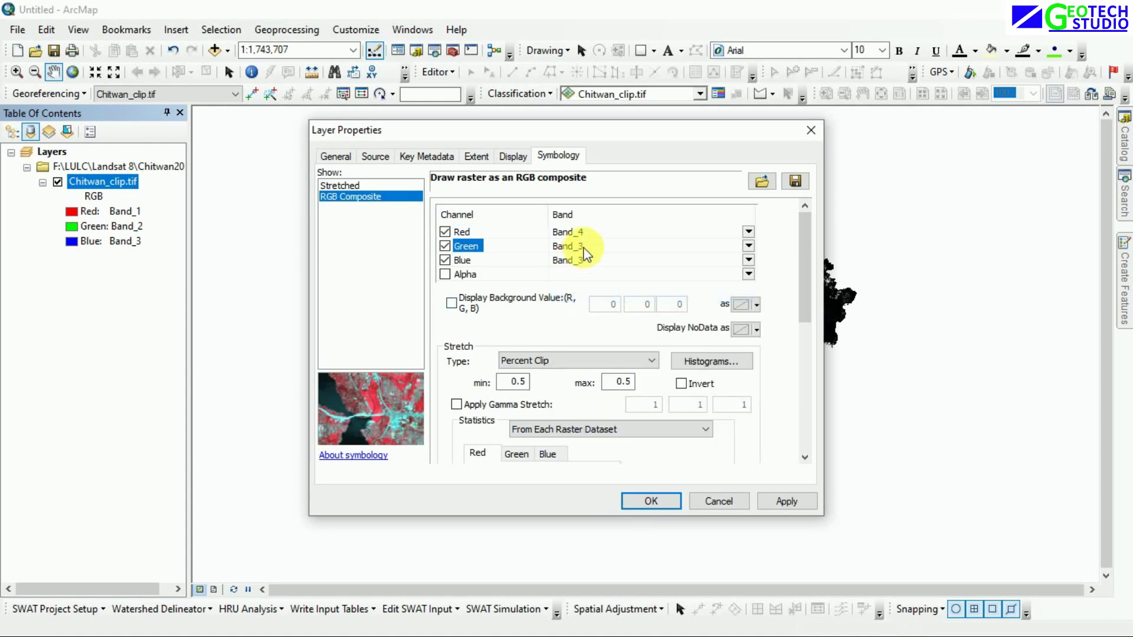
pyautogui.click(584, 246)
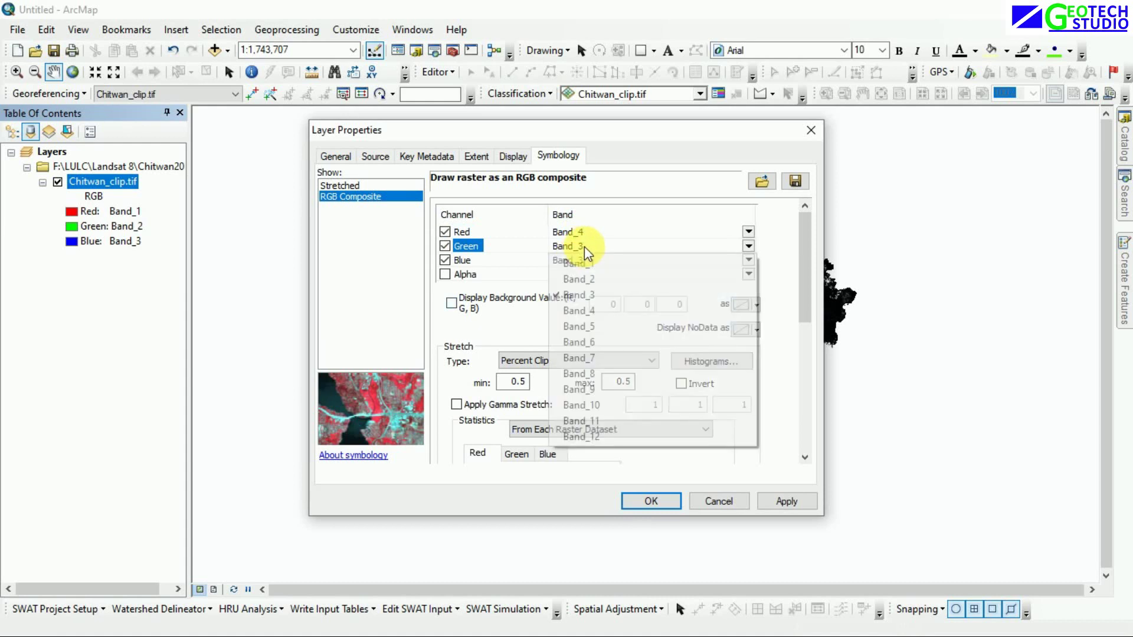
pyautogui.click(592, 325)
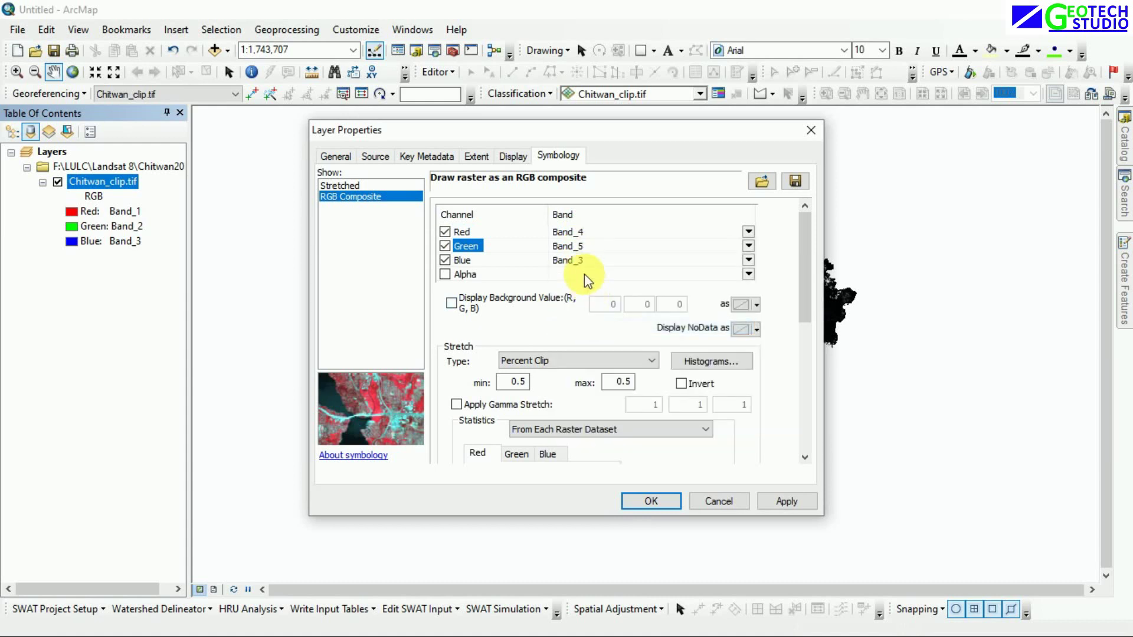
pyautogui.click(774, 498)
pyautogui.click(672, 501)
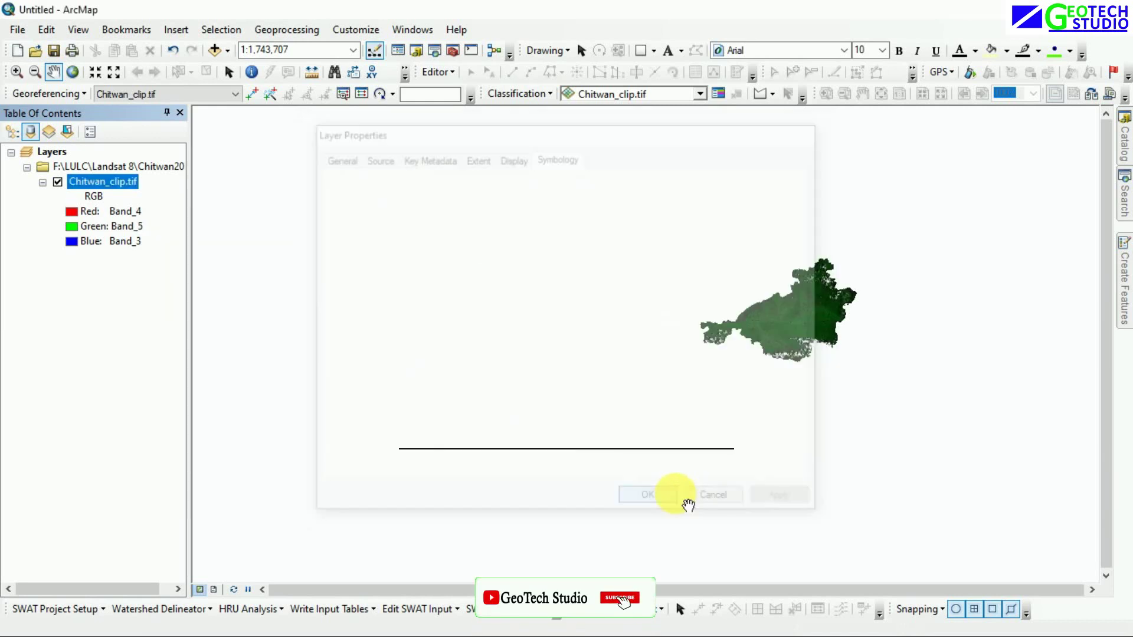
# Start a Maximum Likelihood Classification with Chitwan_clip.tif as the input raster
pyautogui.scroll(-3, 771, 324)
pyautogui.scroll(-5, 830, 306)
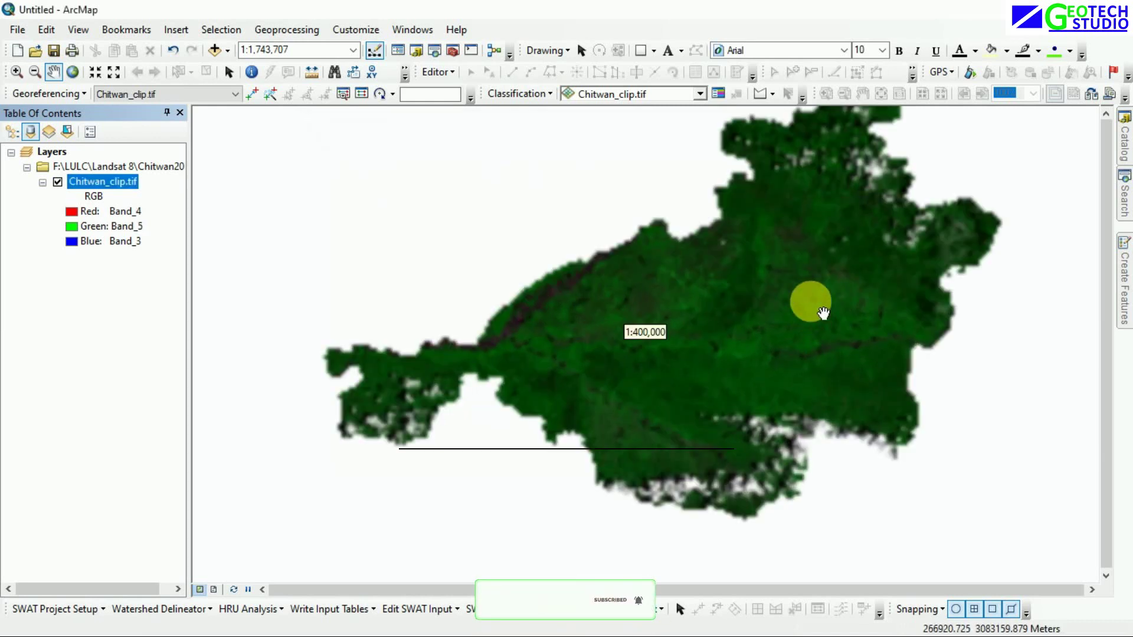
pyautogui.moveTo(711, 307); pyautogui.dragTo(669, 343)
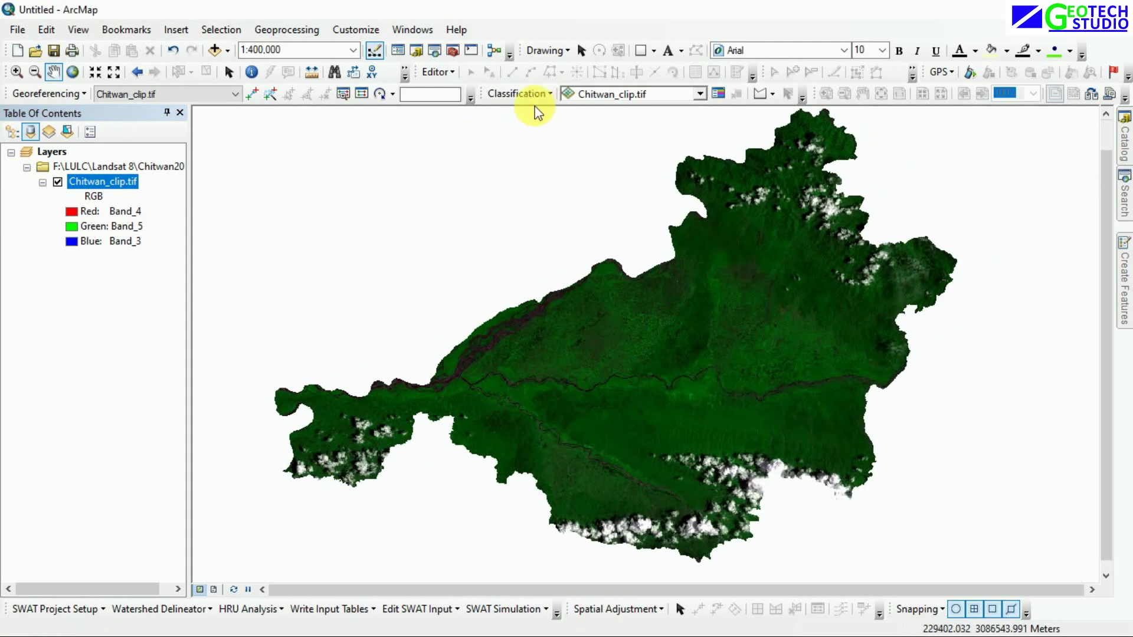
pyautogui.click(533, 89)
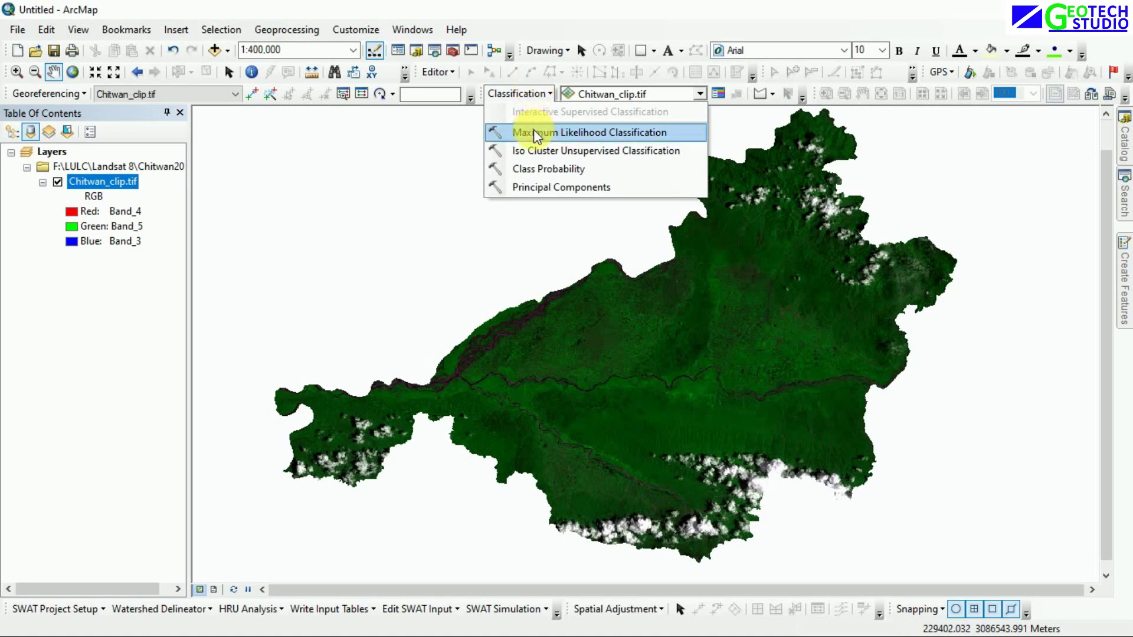
pyautogui.click(533, 131)
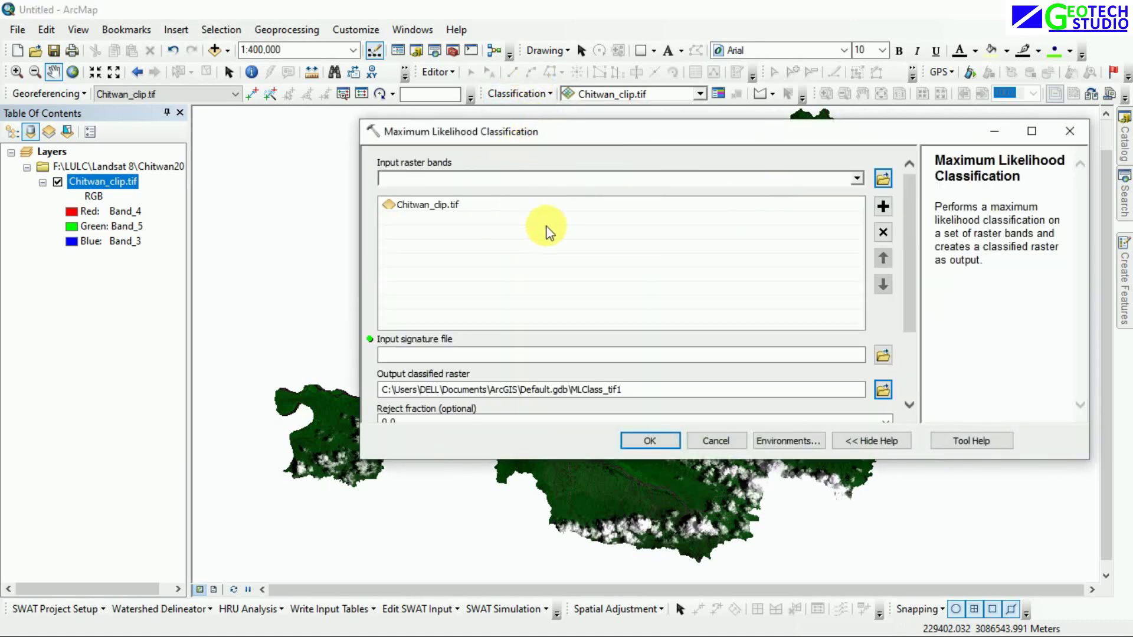
pyautogui.click(463, 206)
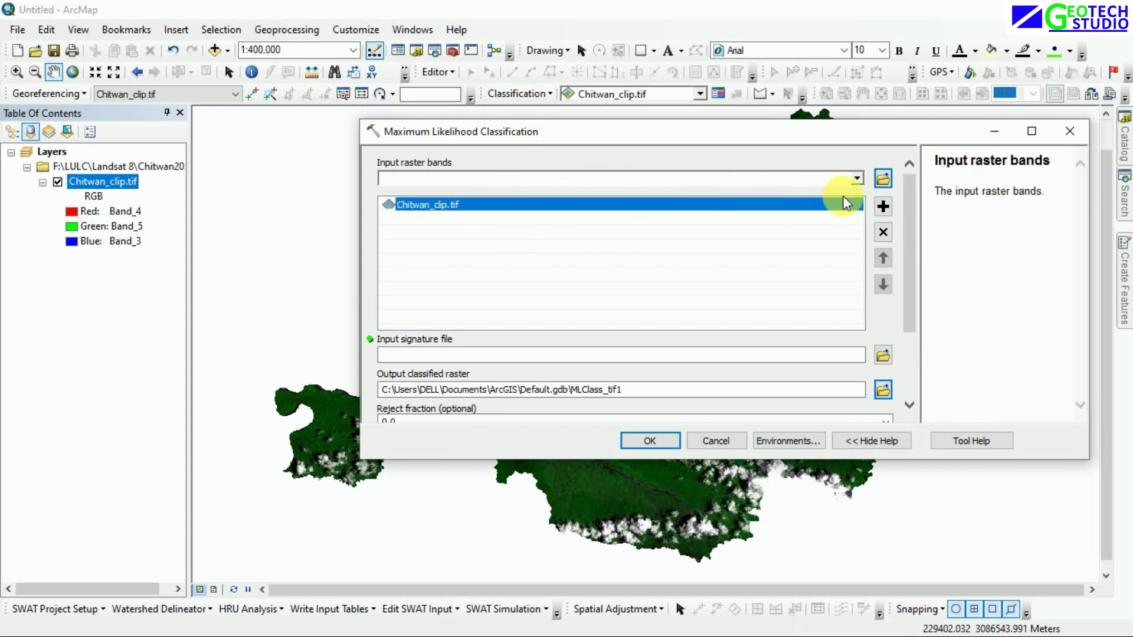
pyautogui.click(856, 179)
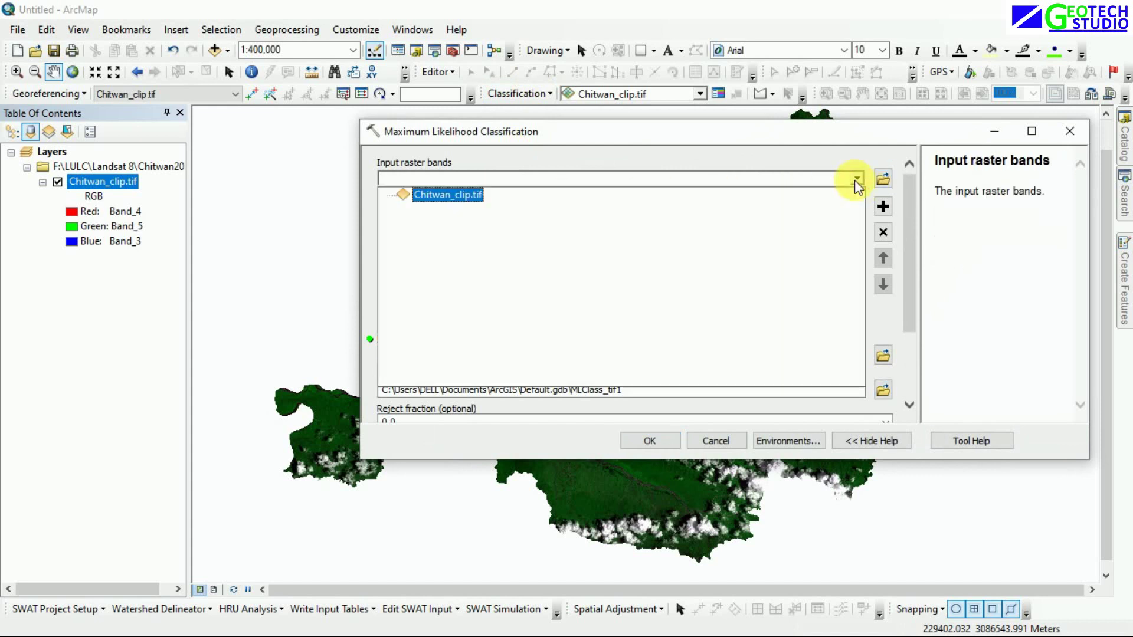
pyautogui.click(855, 179)
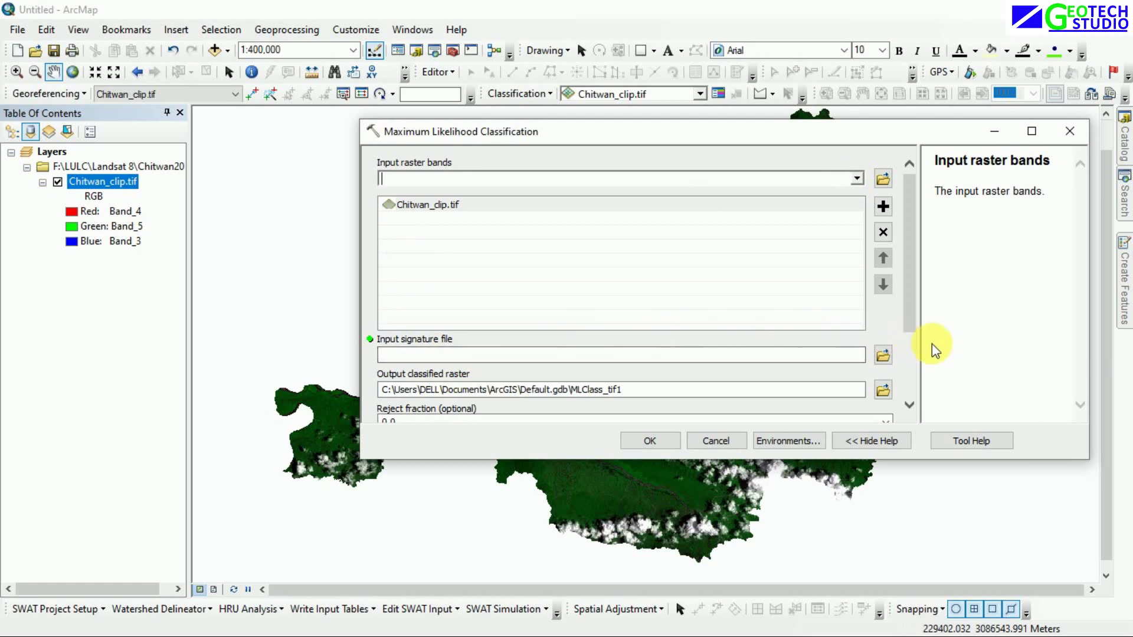
# Load chitwan_clip.gsg from the Desktop's Signature_File folder as the input signature file and run the classification
pyautogui.click(888, 356)
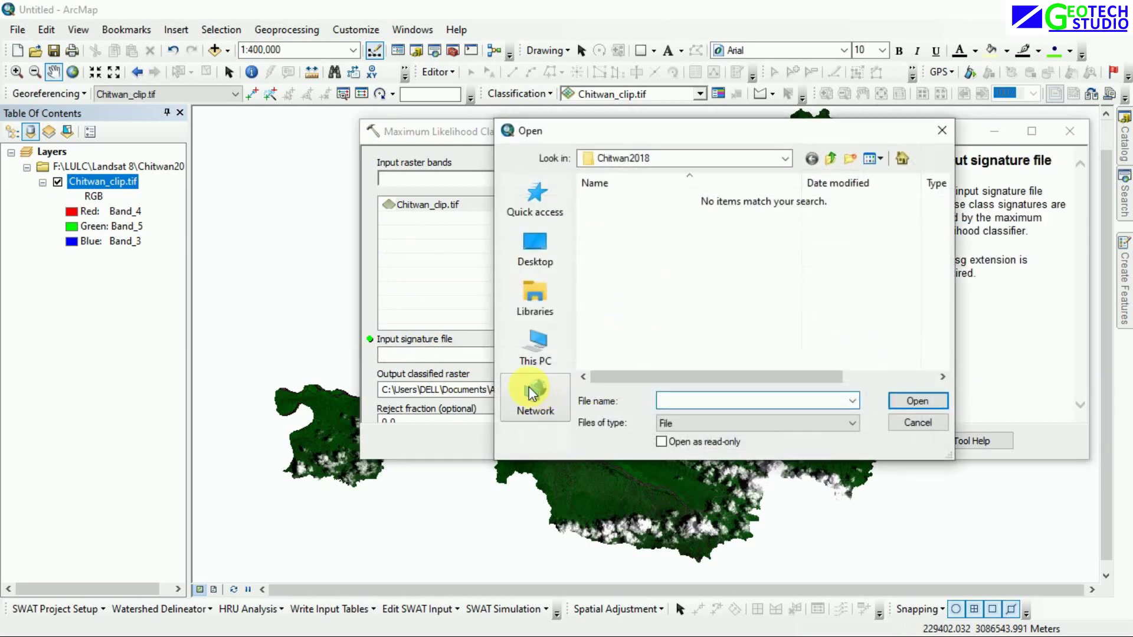
pyautogui.click(534, 266)
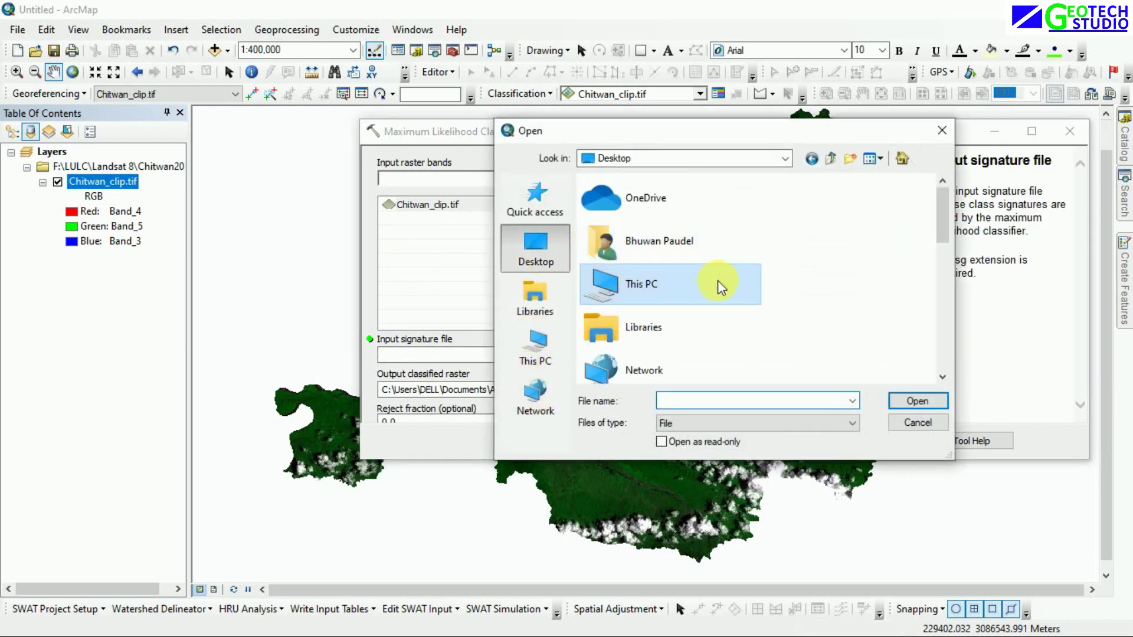
pyautogui.scroll(-5, 717, 281)
pyautogui.scroll(-3, 670, 314)
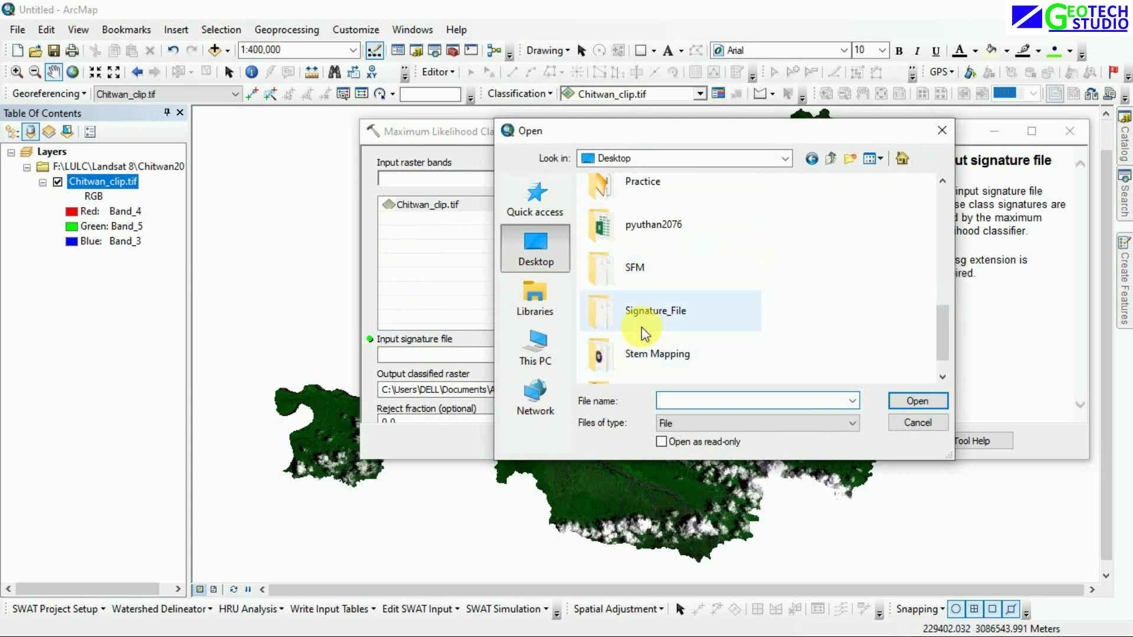
pyautogui.doubleClick(647, 313)
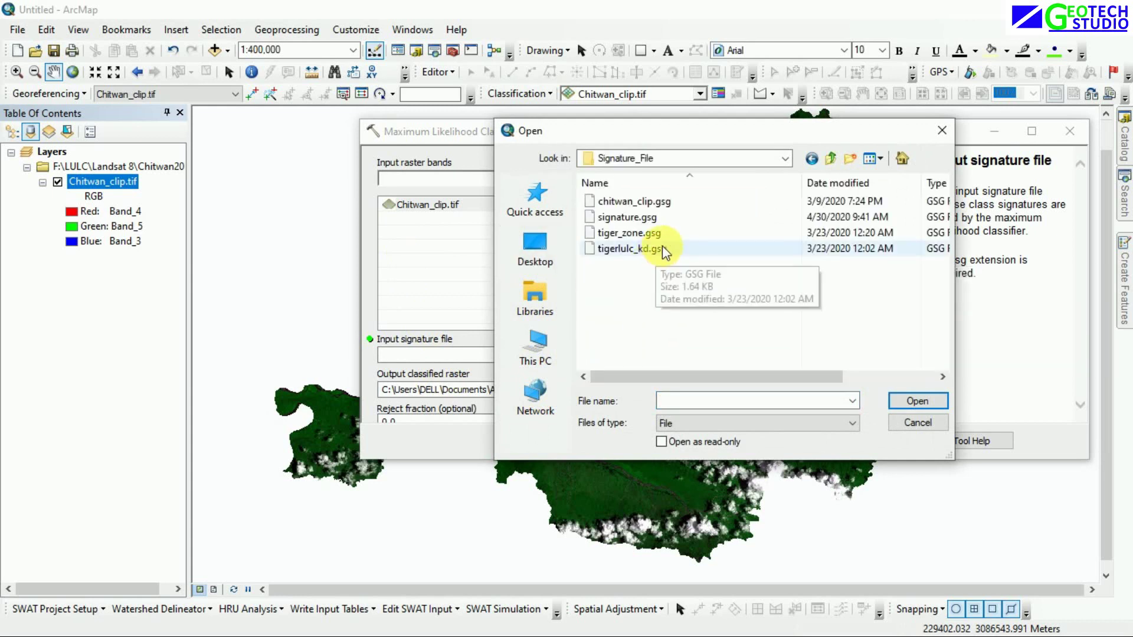
pyautogui.click(649, 202)
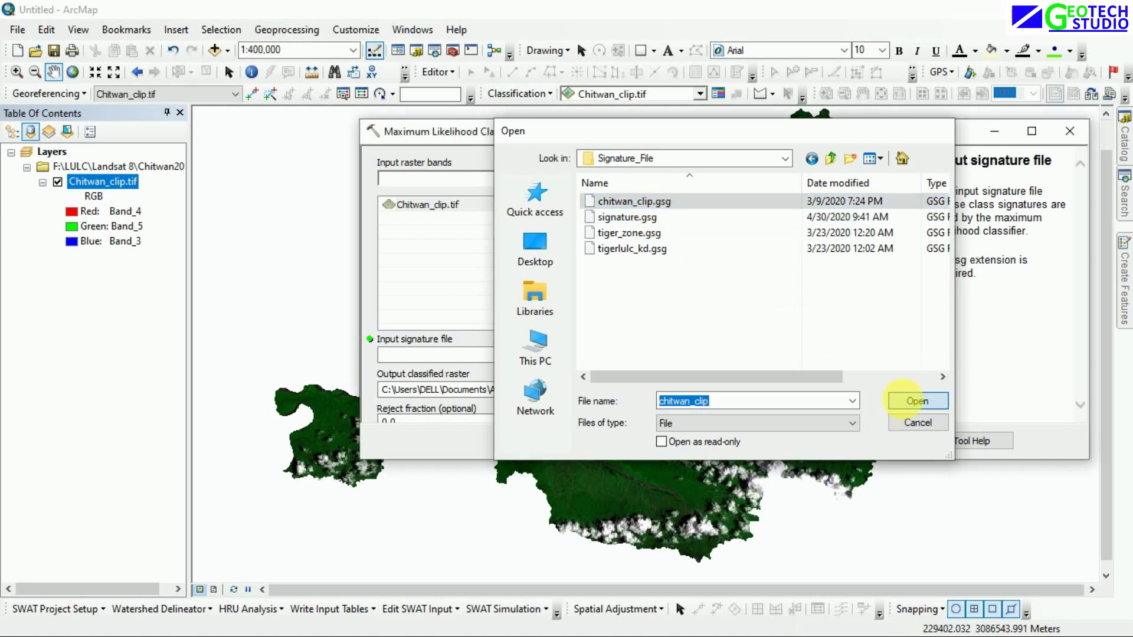
pyautogui.click(908, 401)
pyautogui.scroll(-3, 906, 354)
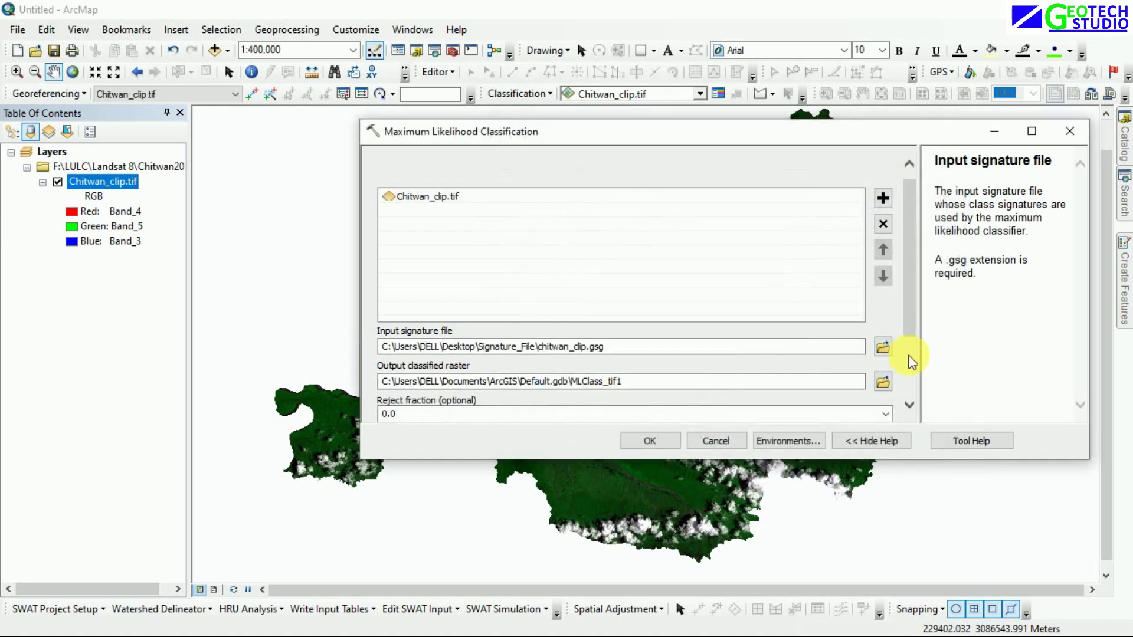
pyautogui.scroll(4, 907, 356)
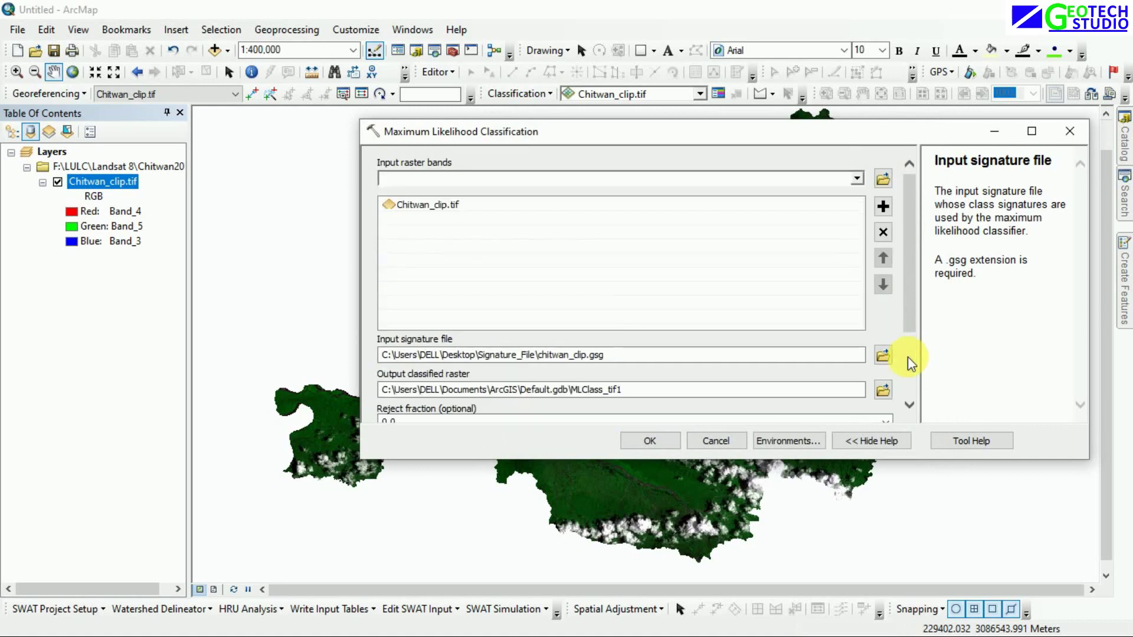
pyautogui.click(659, 439)
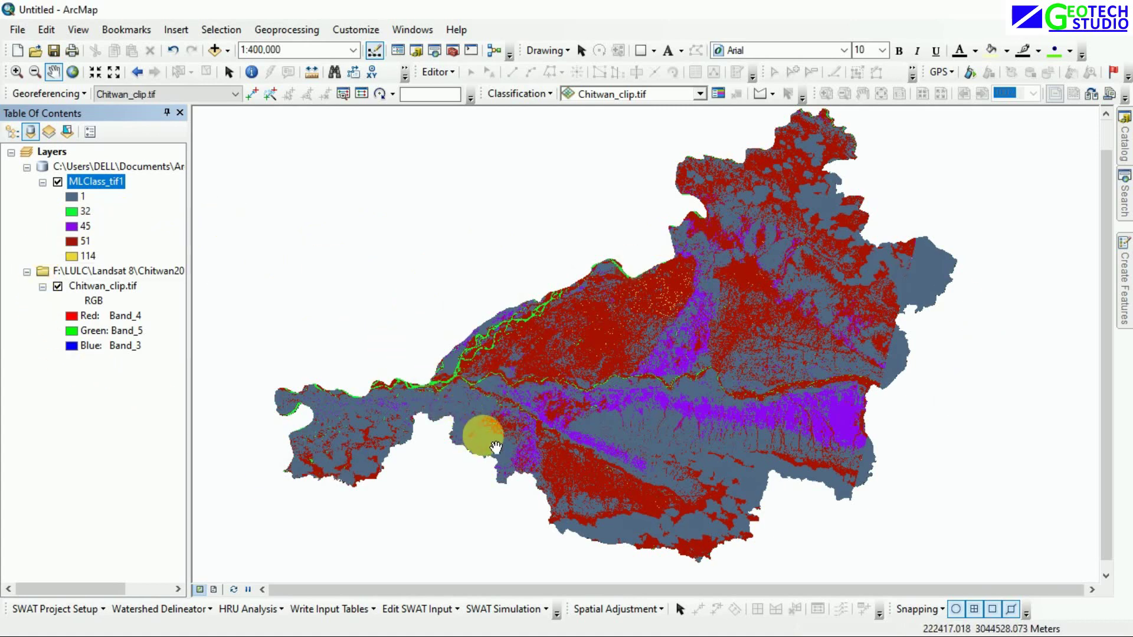
# Examine how the classes of the MLClass_tif1 raster are distributed across the Chitwan area
pyautogui.scroll(8, 543, 466)
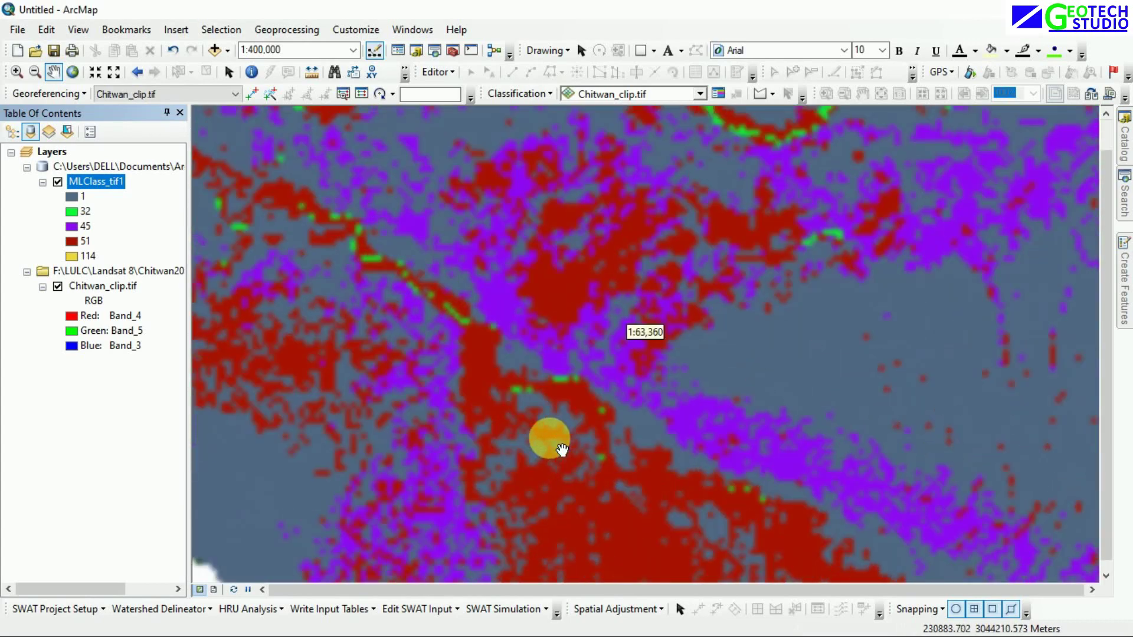
pyautogui.scroll(1, 561, 450)
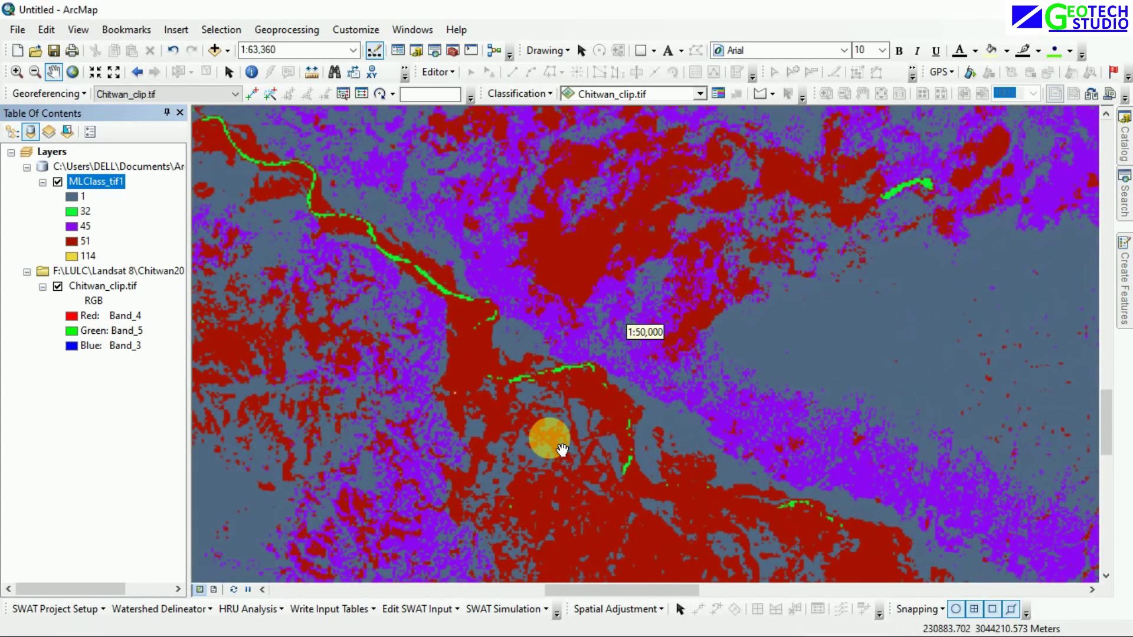
pyautogui.scroll(-1, 561, 450)
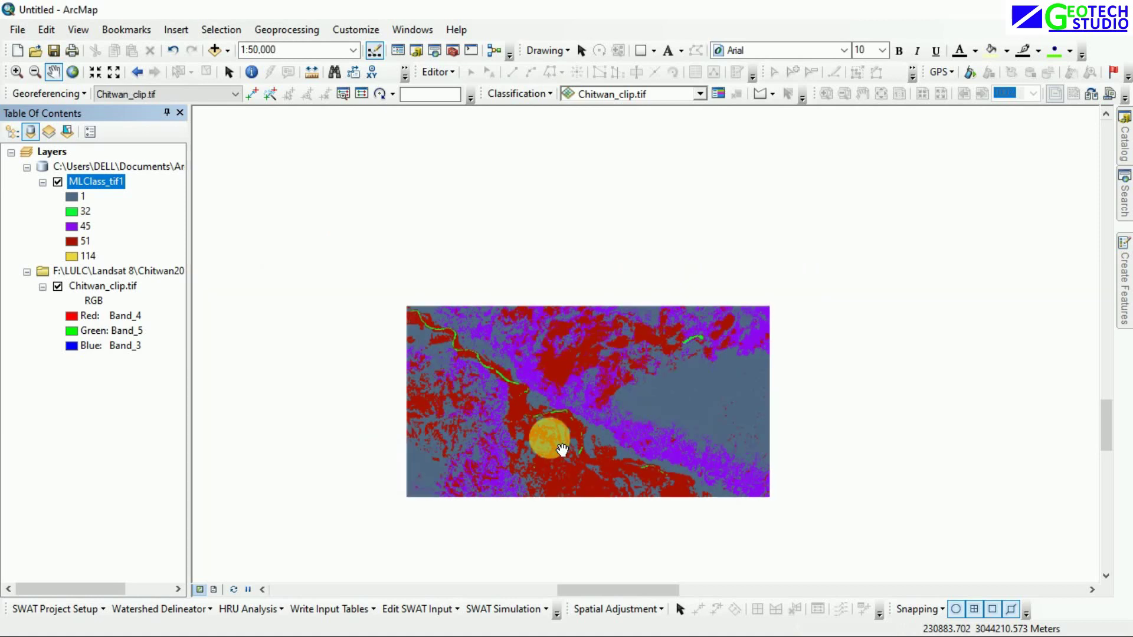
pyautogui.scroll(1, 562, 450)
pyautogui.scroll(1, 561, 450)
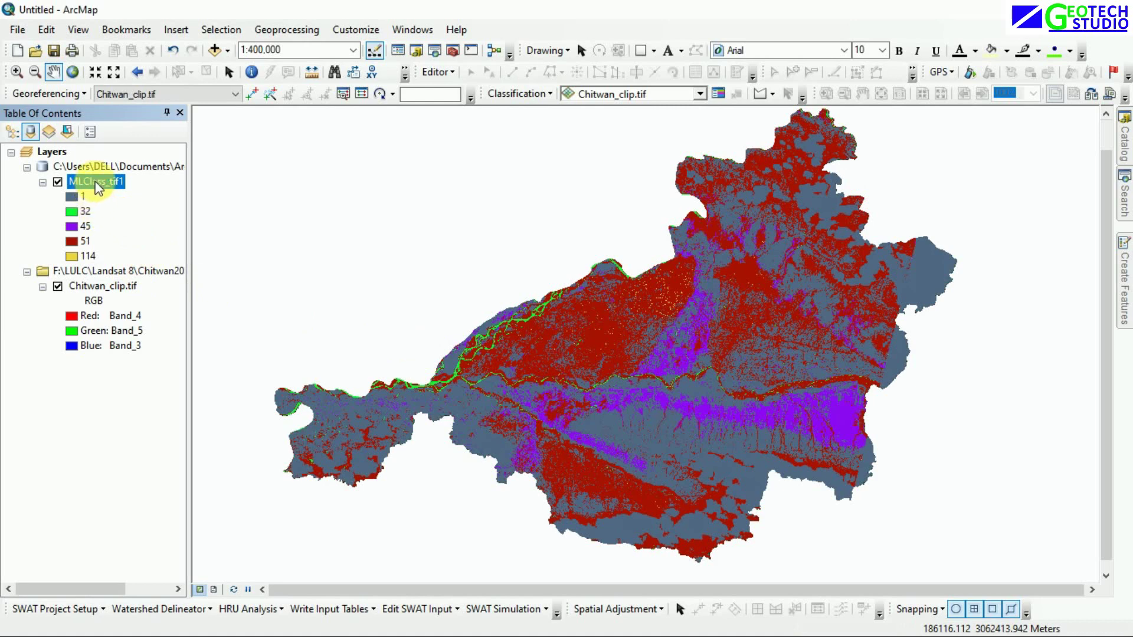
pyautogui.click(1124, 195)
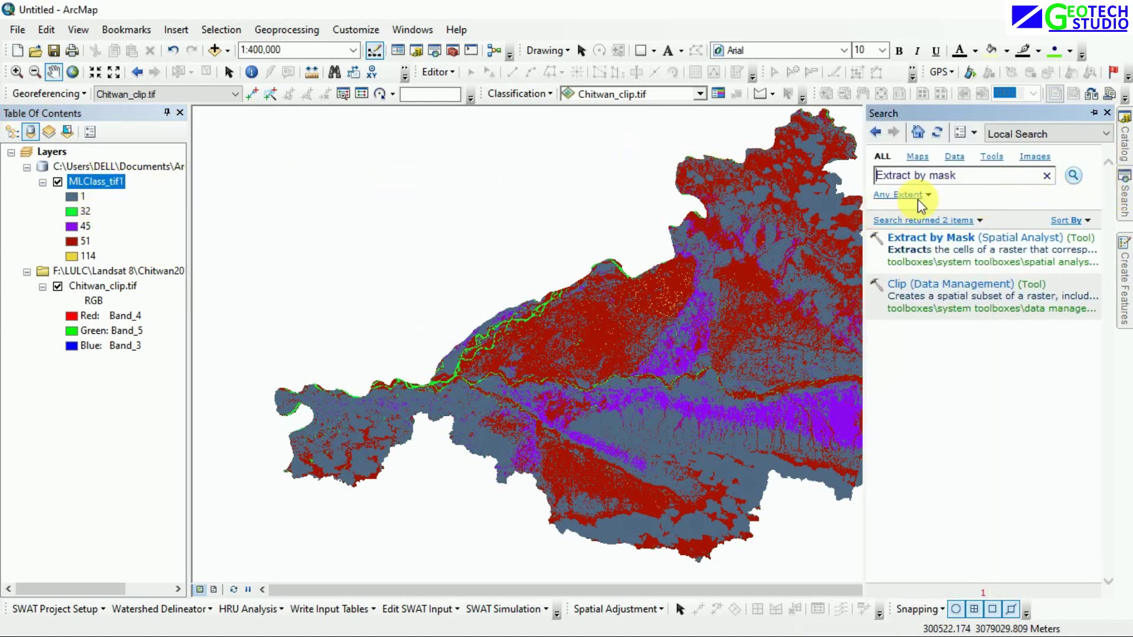
pyautogui.moveTo(243, 201); pyautogui.dragTo(260, 211)
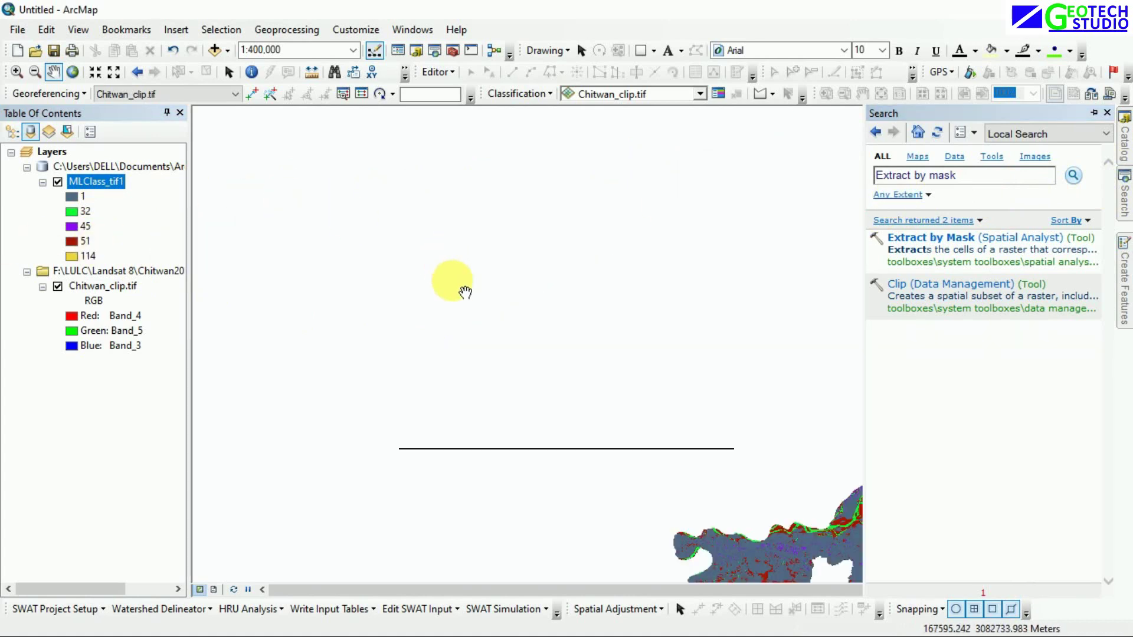
pyautogui.moveTo(964, 467); pyautogui.dragTo(620, 372)
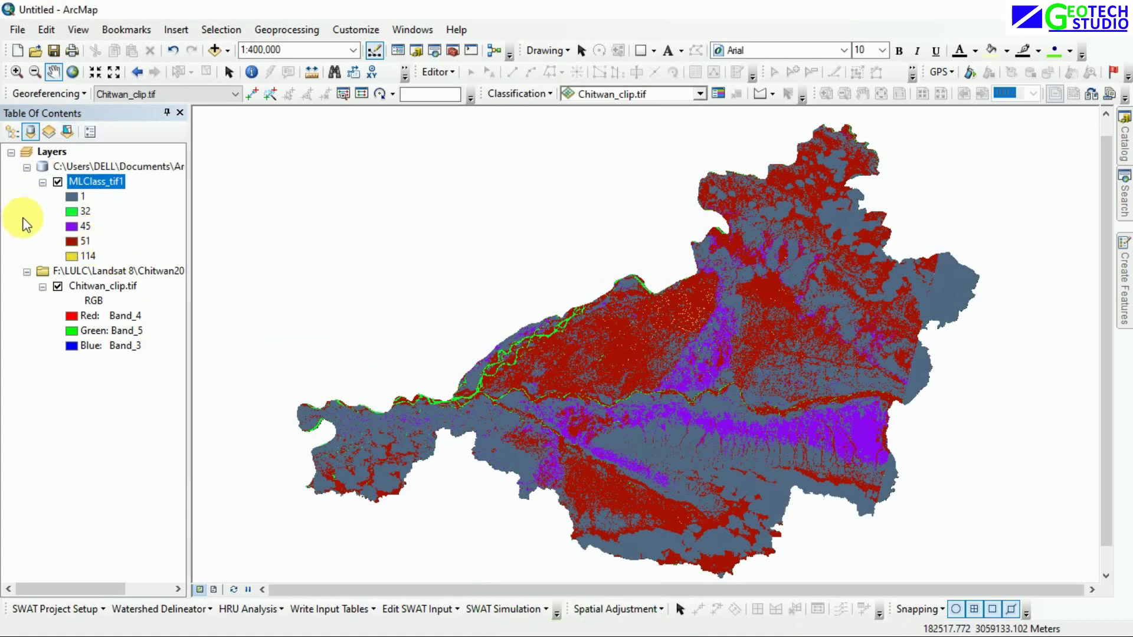
# Change the fill color of class 32 in MLClass_tif1 to blue
pyautogui.doubleClick(67, 211)
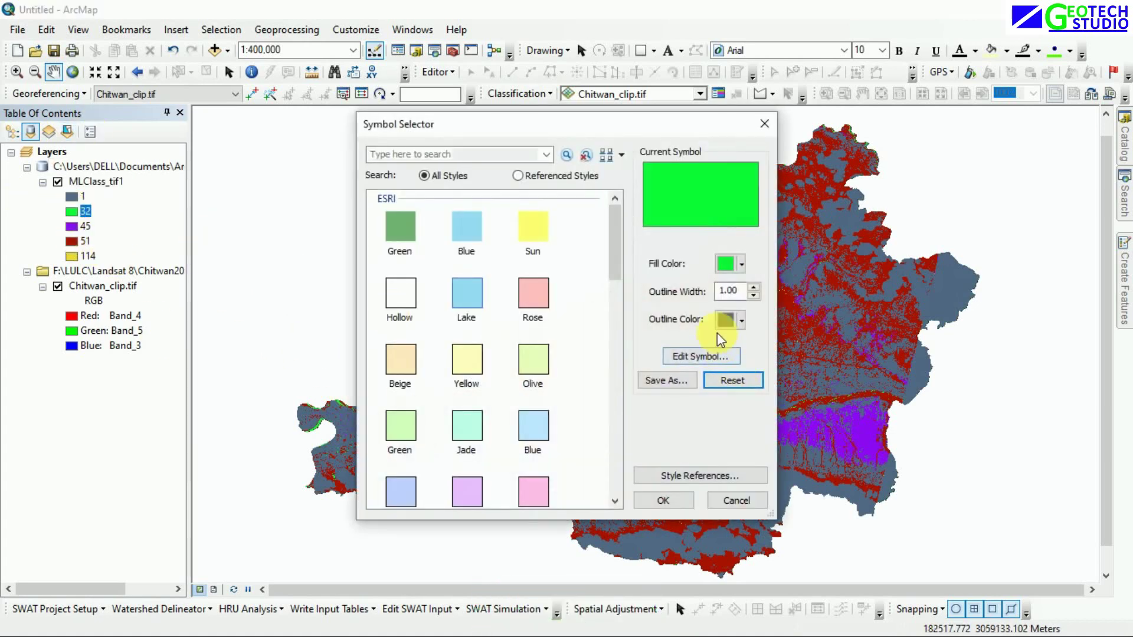
pyautogui.click(741, 265)
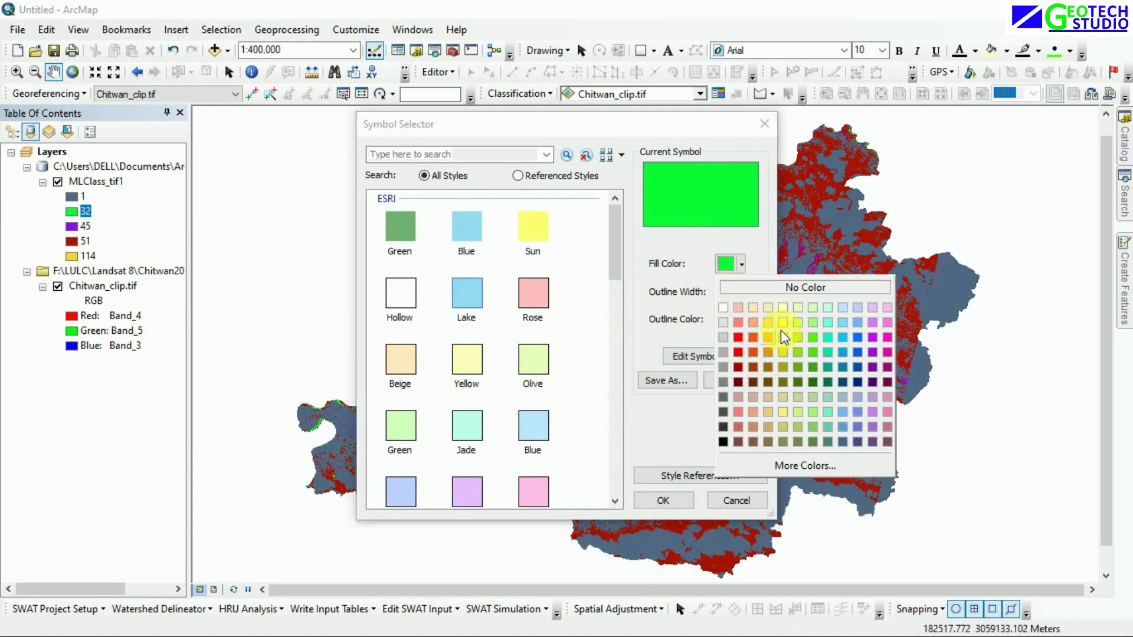
pyautogui.click(860, 352)
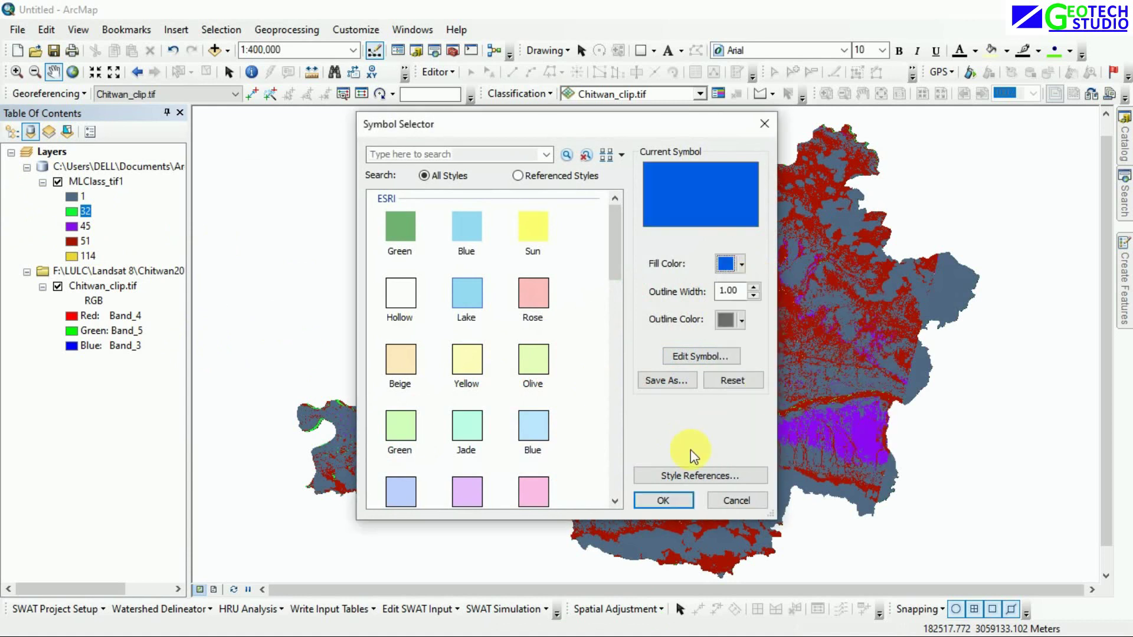
pyautogui.click(661, 501)
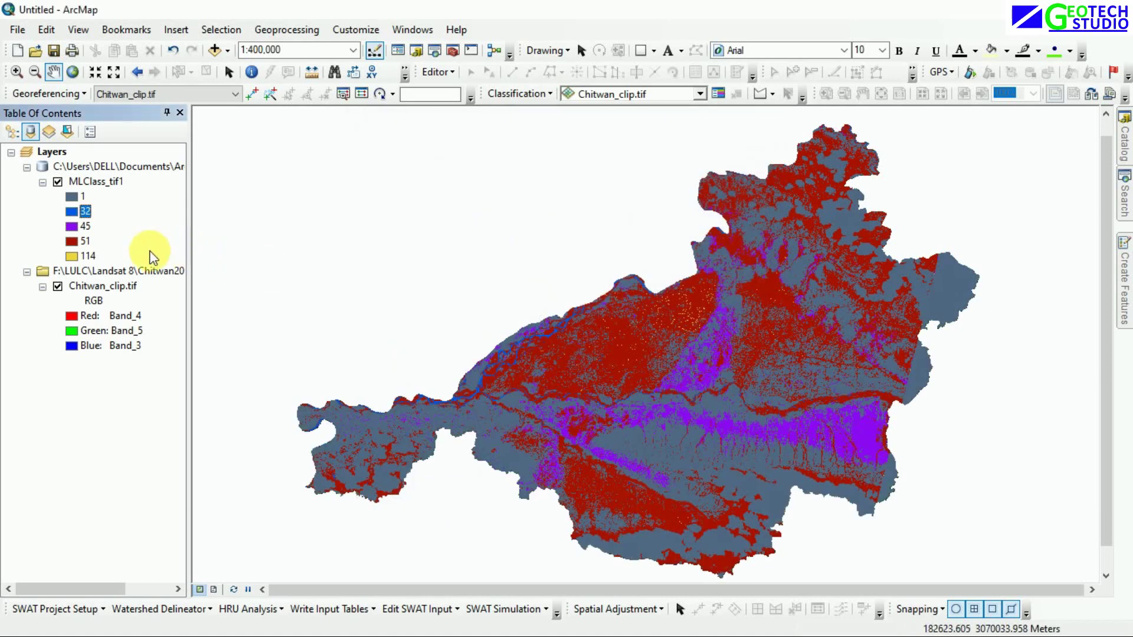
# Change the fill color of class 1 in MLClass_tif1 to bright green
pyautogui.click(71, 197)
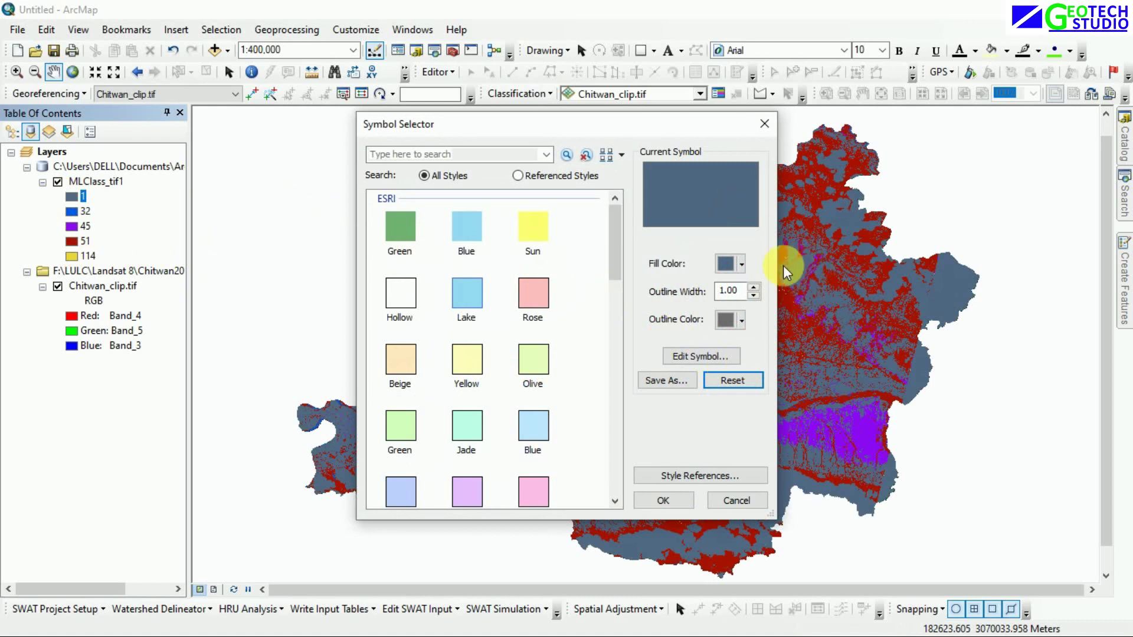
pyautogui.click(744, 267)
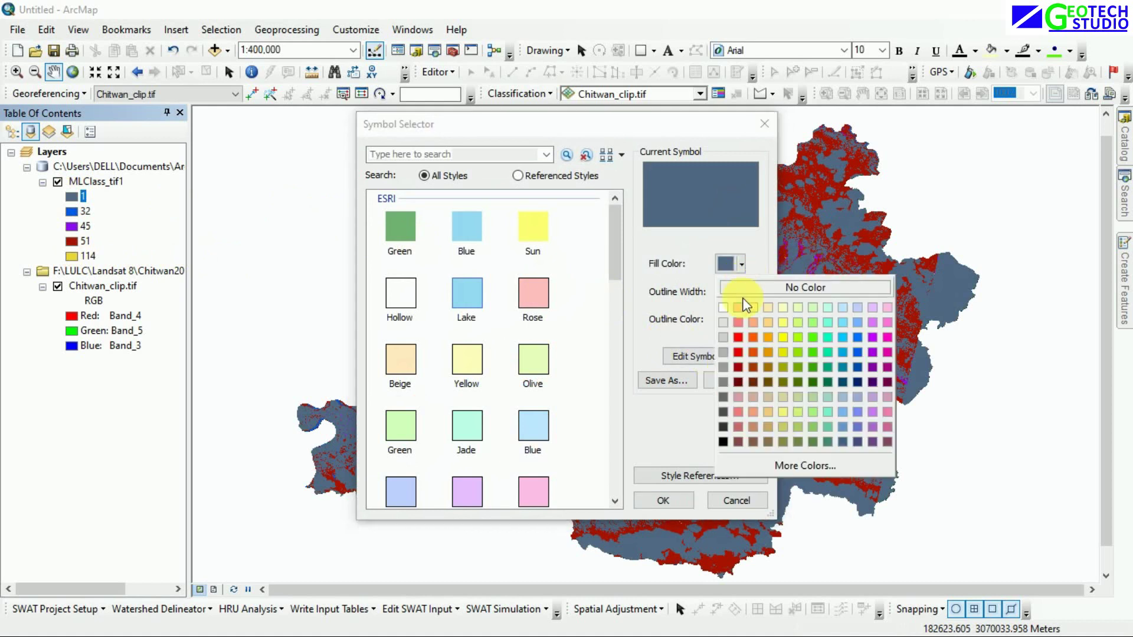
pyautogui.click(813, 354)
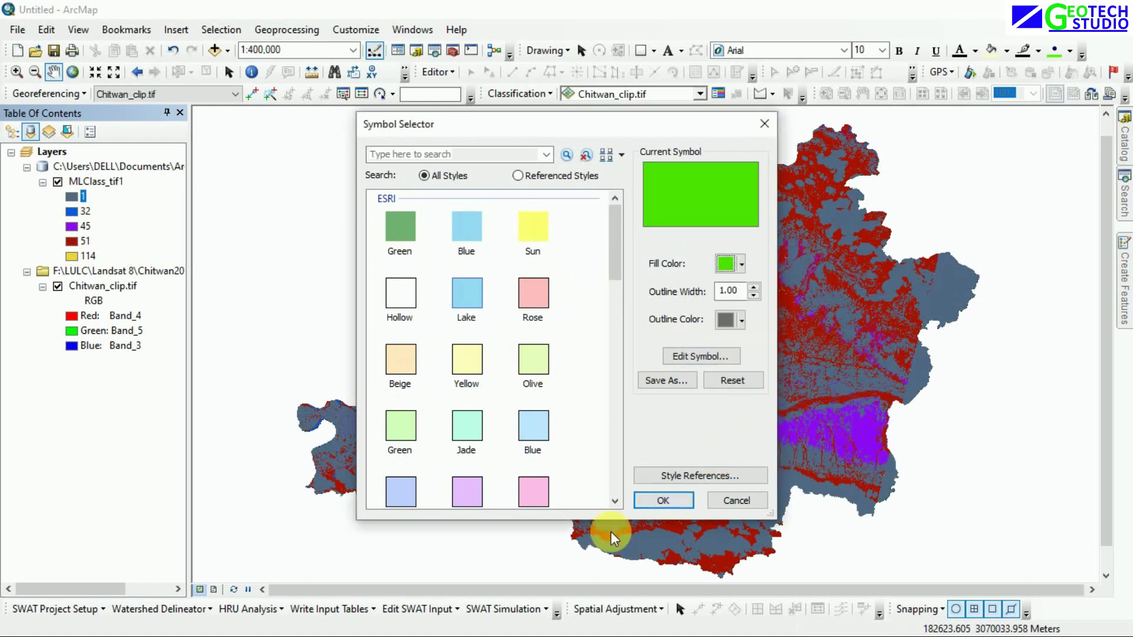
pyautogui.click(662, 500)
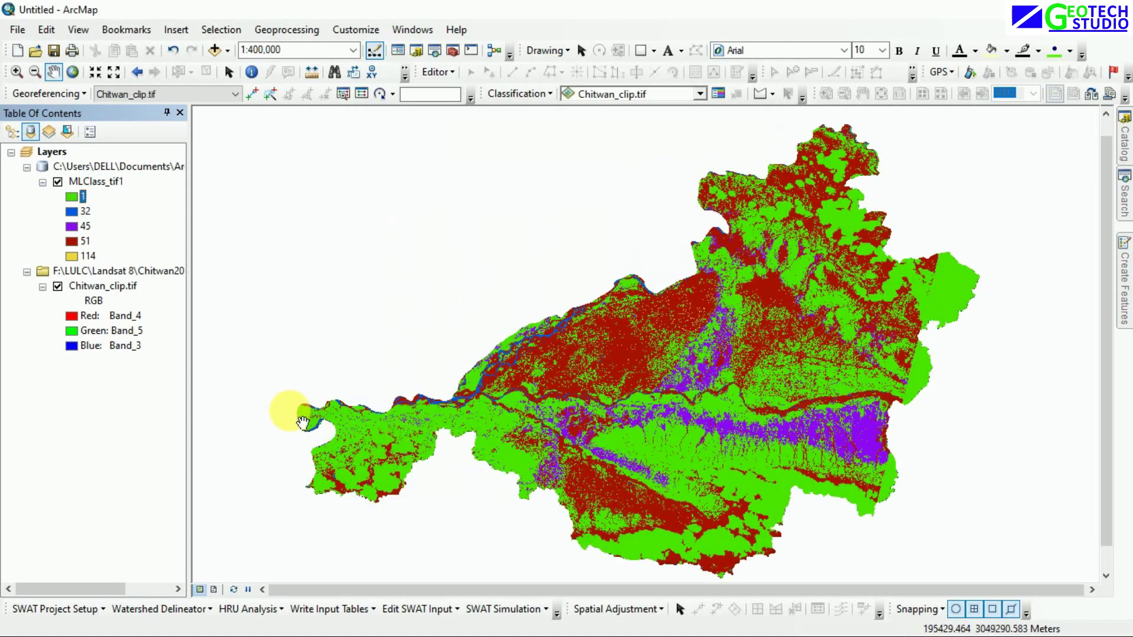
# Change the fill color of class 51 in MLClass_tif1 to light green
pyautogui.click(74, 243)
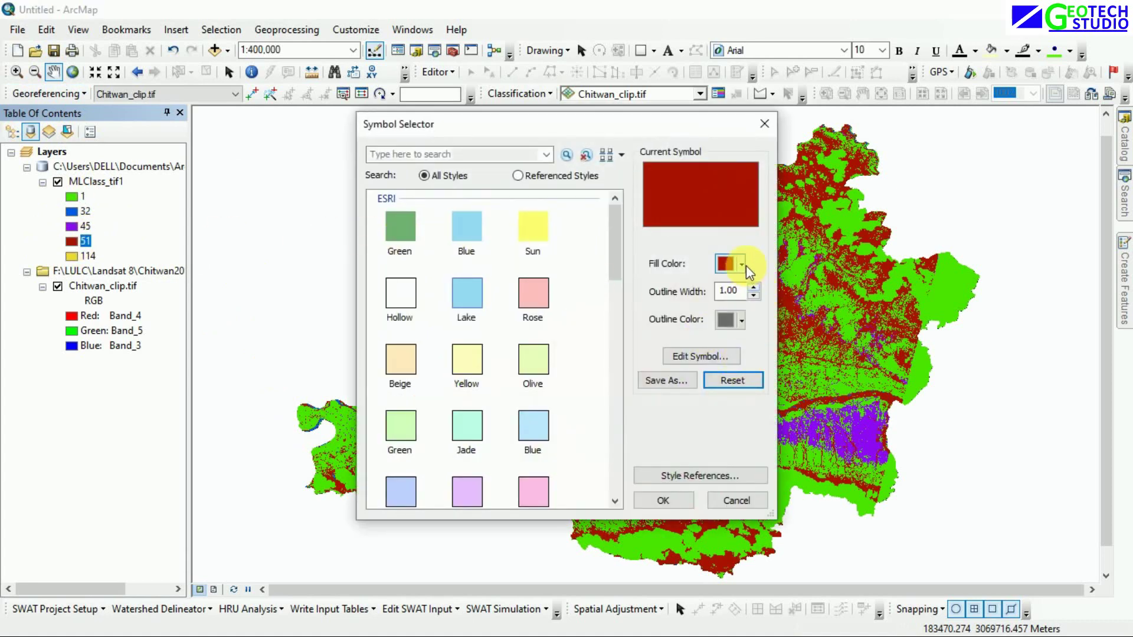
pyautogui.click(741, 263)
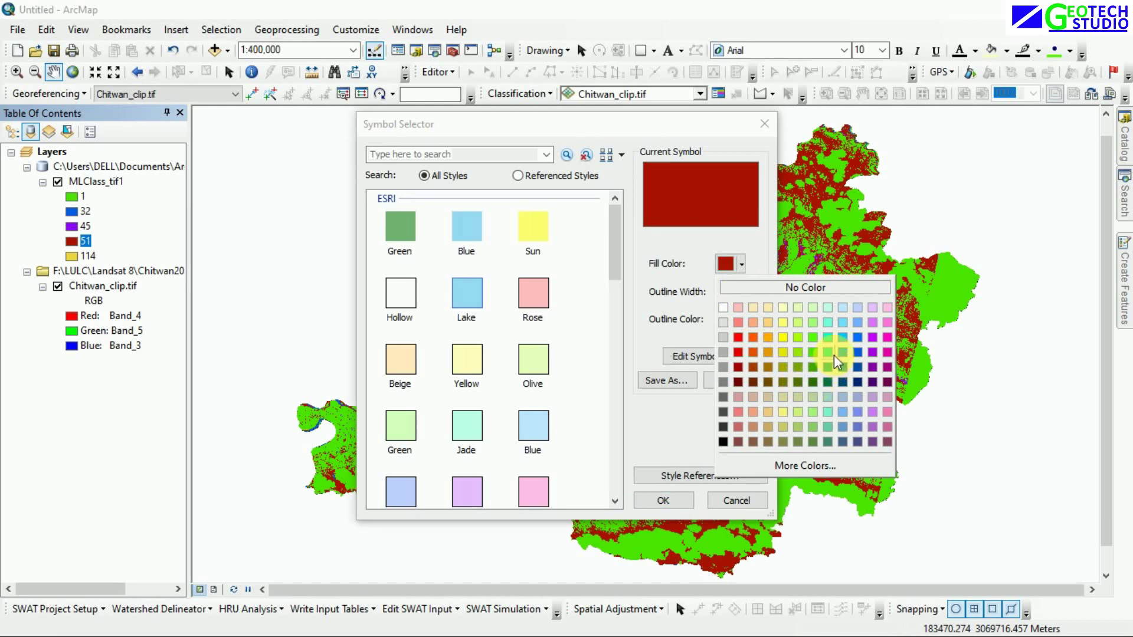
pyautogui.click(813, 323)
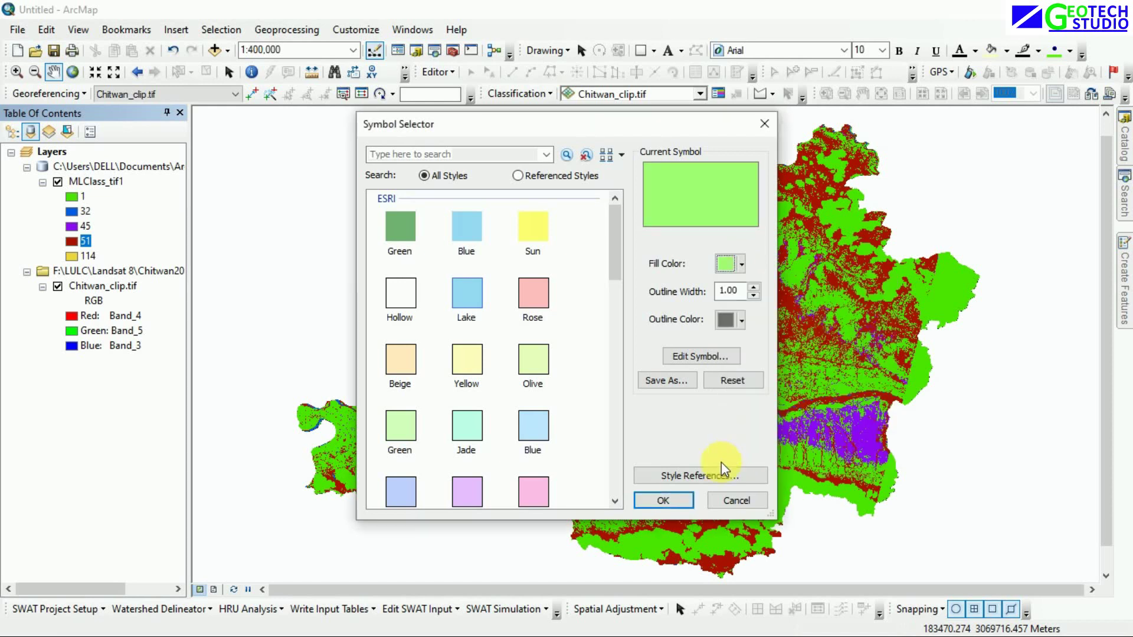
pyautogui.click(651, 502)
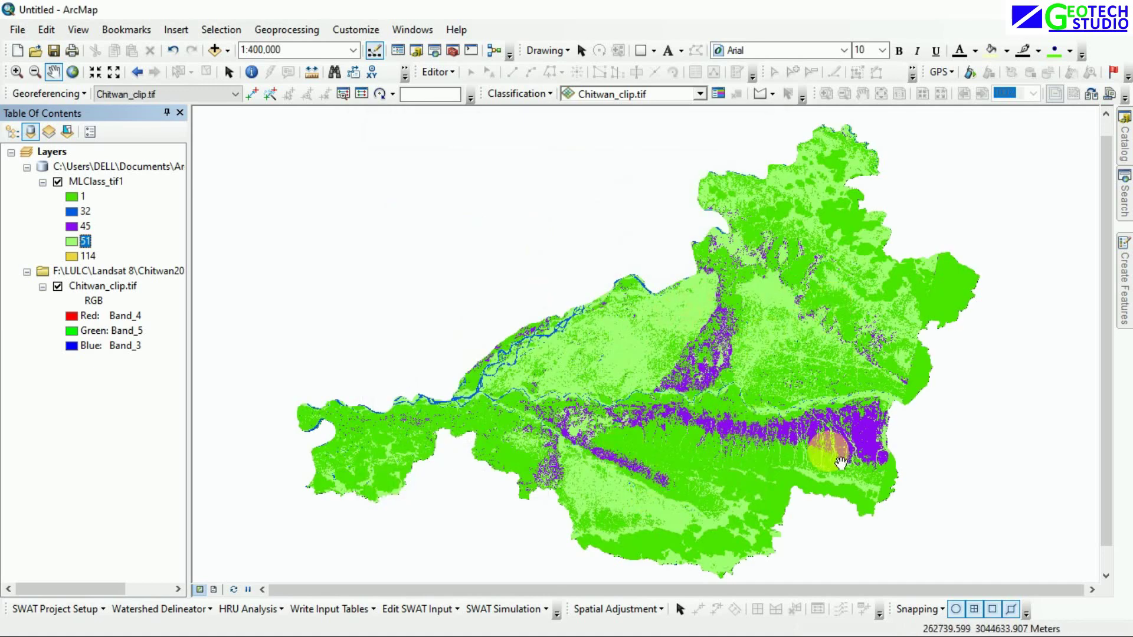
# Change the fill color of class 45 in MLClass_tif1 to dark green
pyautogui.click(71, 227)
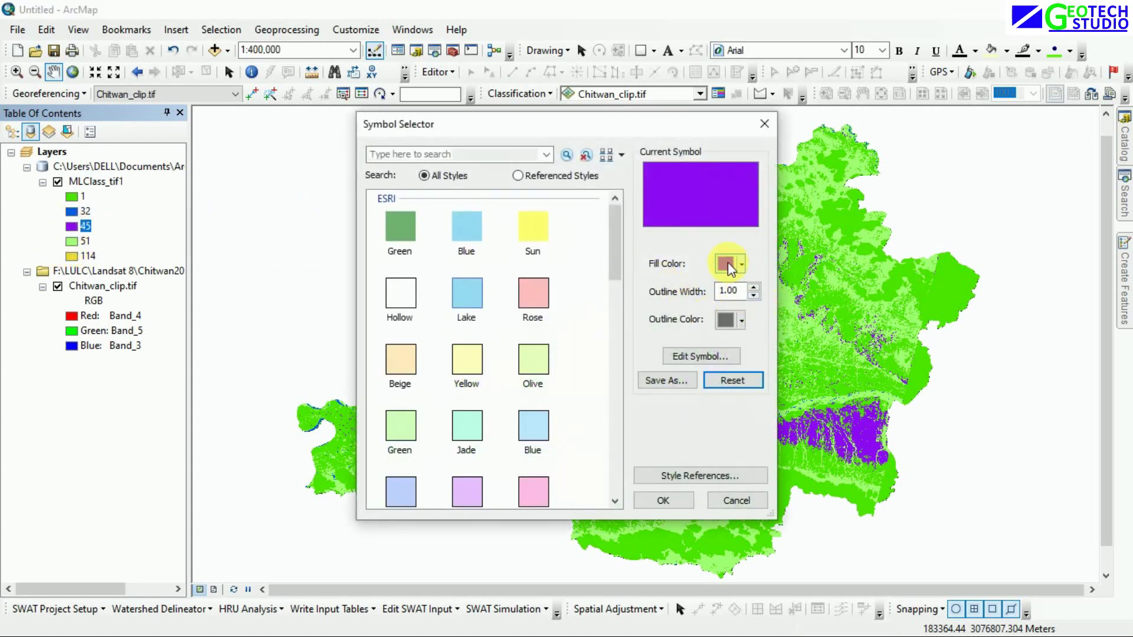
pyautogui.click(745, 268)
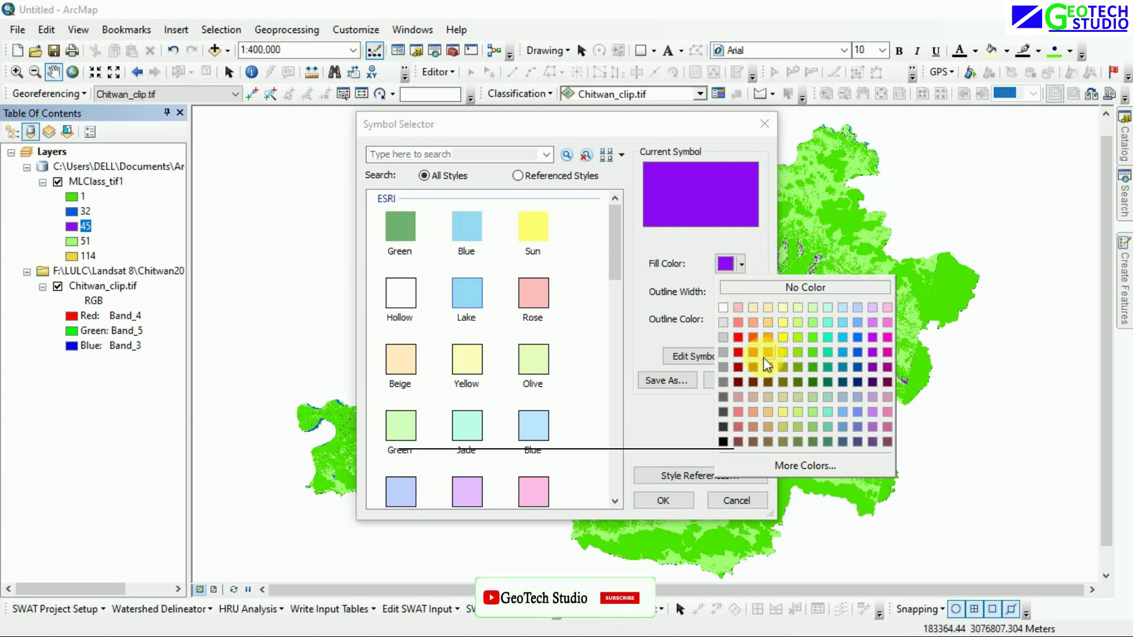
pyautogui.click(814, 368)
pyautogui.click(656, 502)
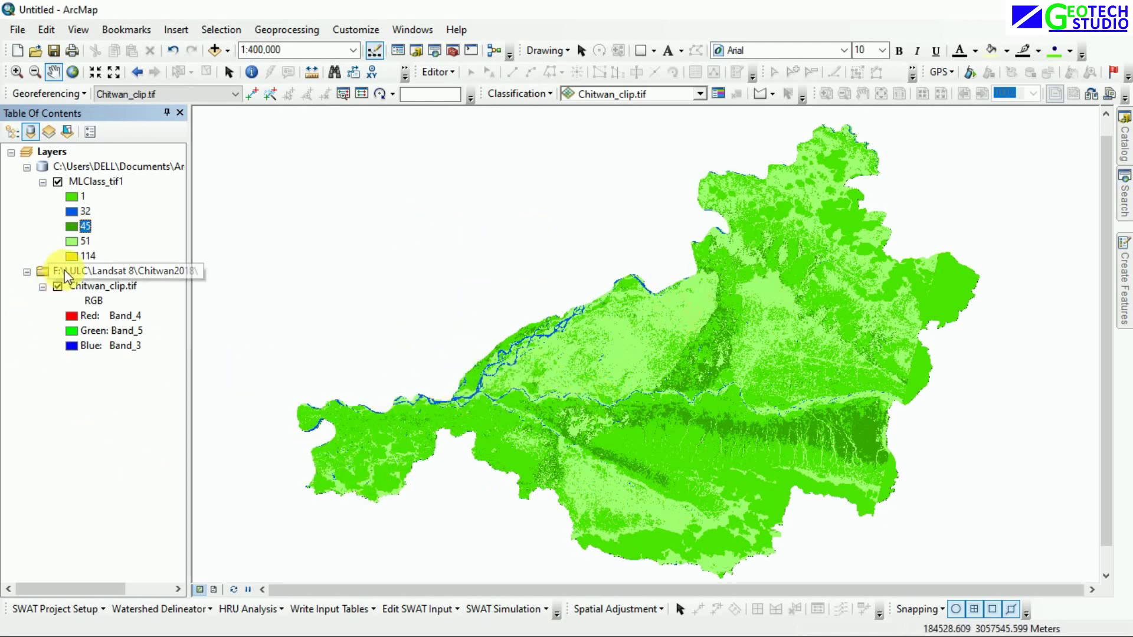
# Find the Spatial Analyst Reclassify tool and load MLClass_tif1 as its input raster
pyautogui.moveTo(1126, 177)
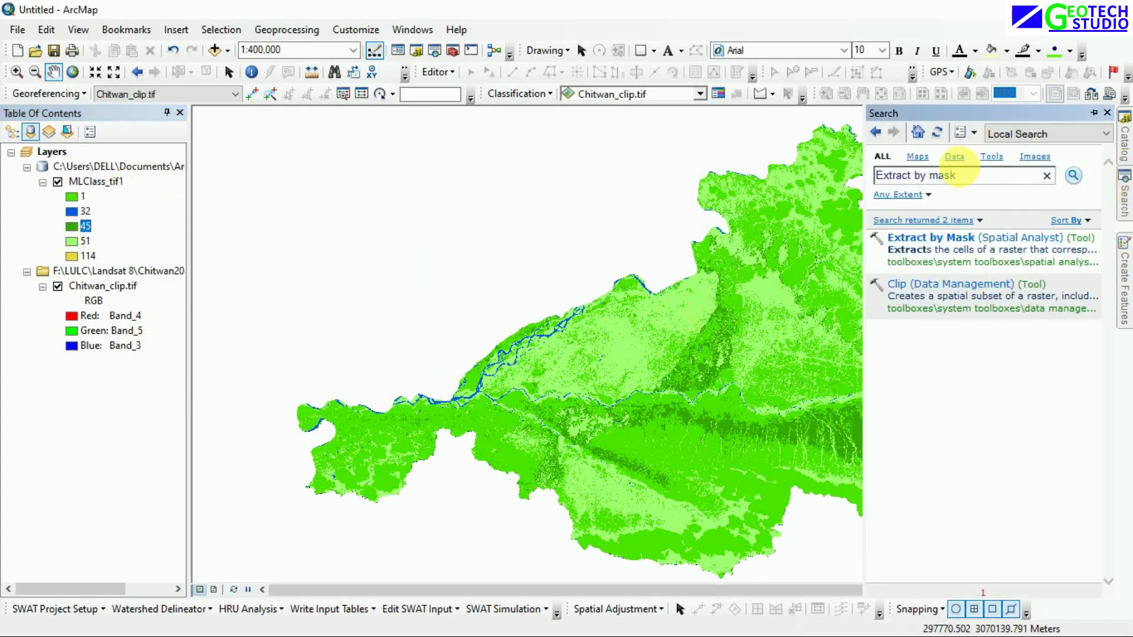
pyautogui.click(970, 175)
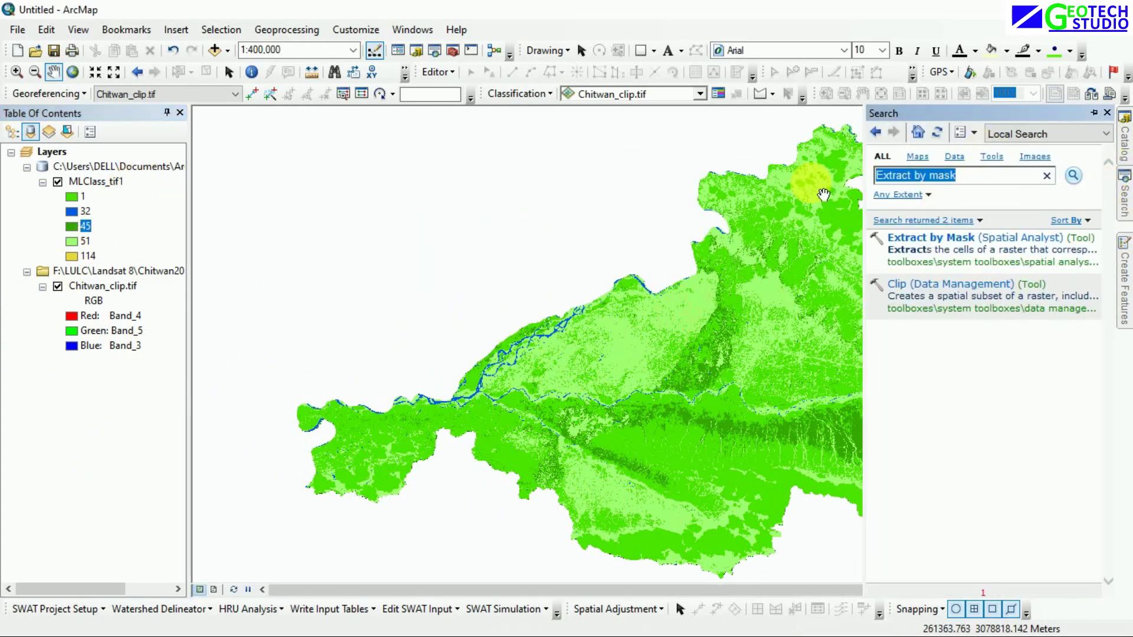
pyautogui.write('Reclassify')
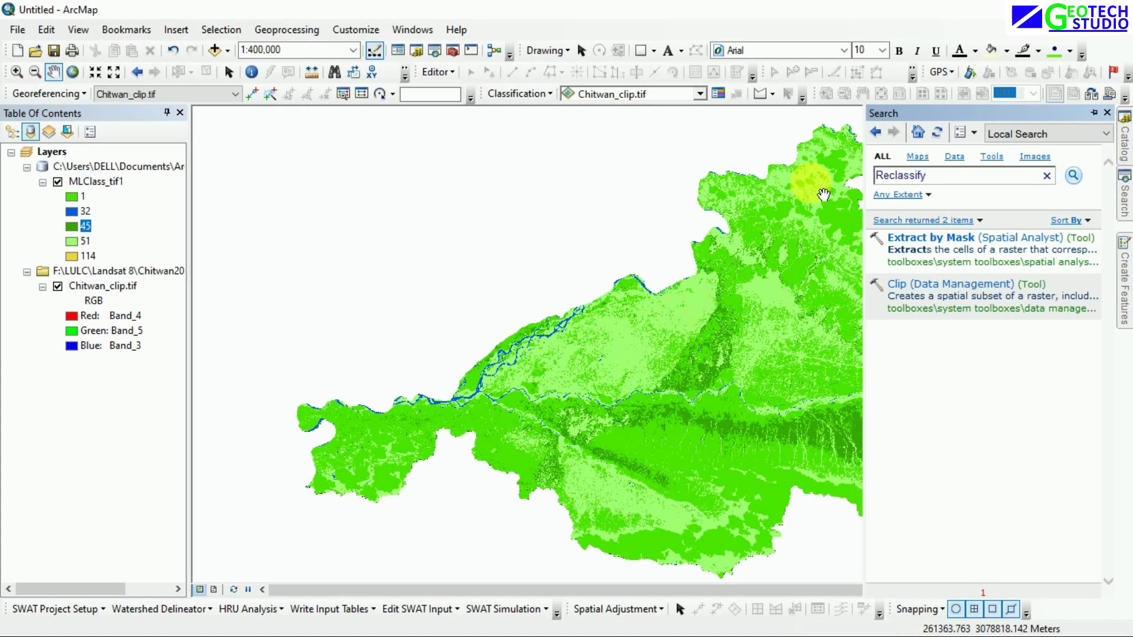
pyautogui.press('Return')
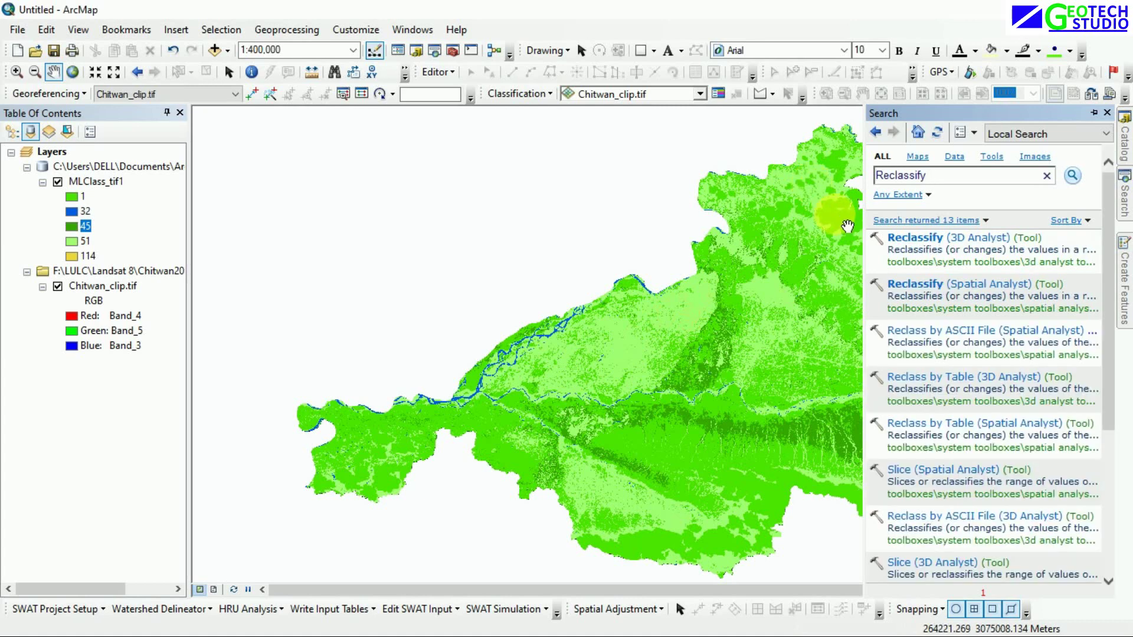
pyautogui.click(909, 290)
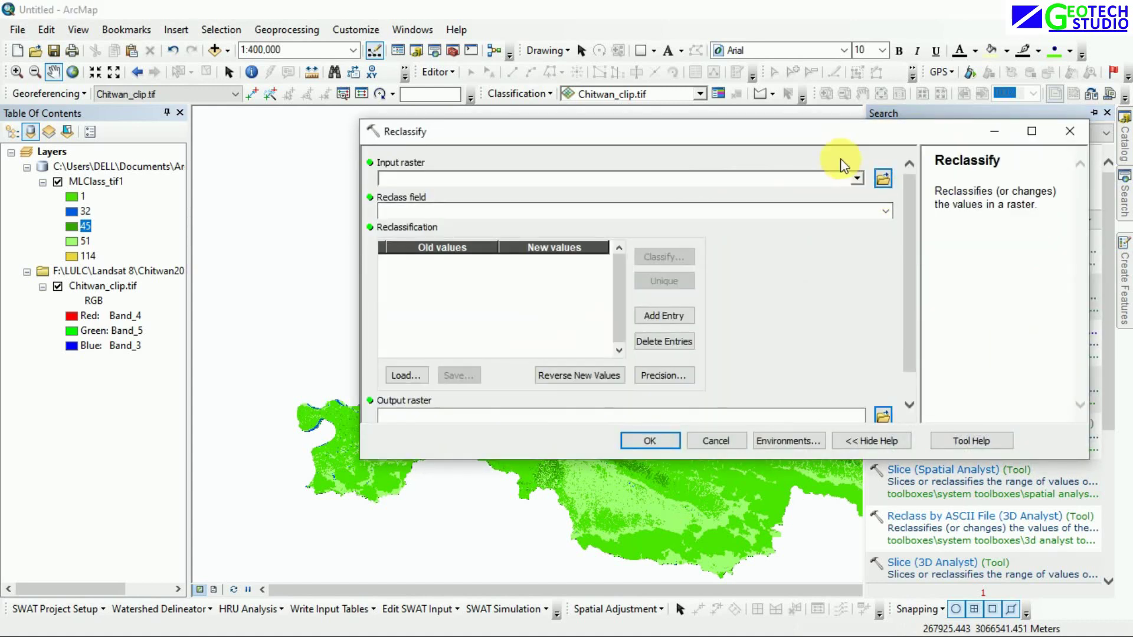
pyautogui.click(856, 178)
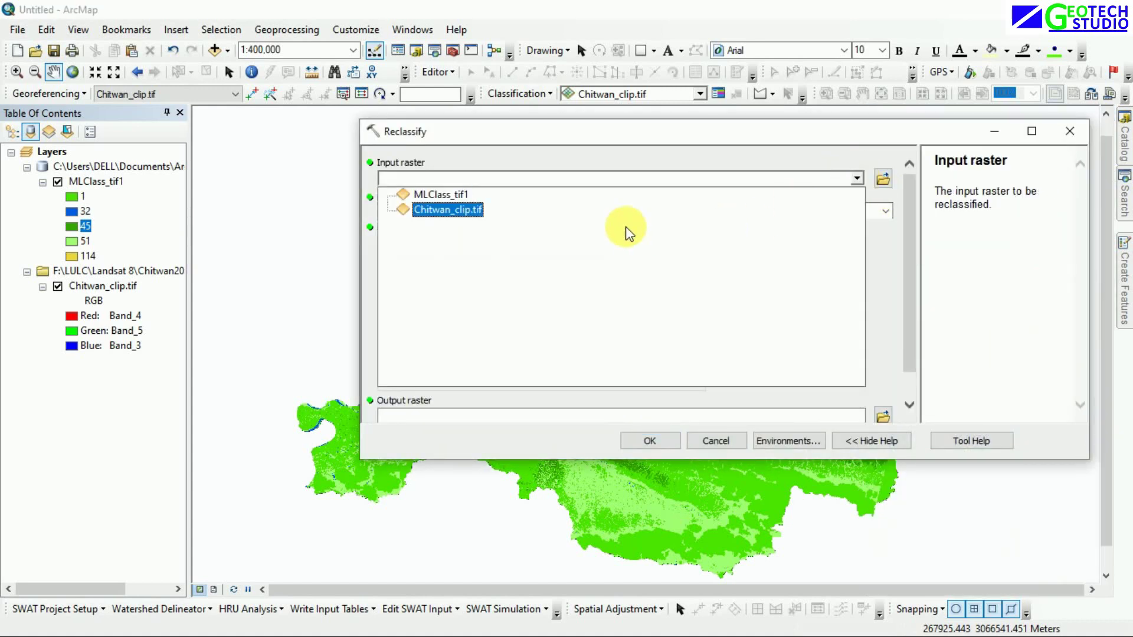
pyautogui.click(444, 196)
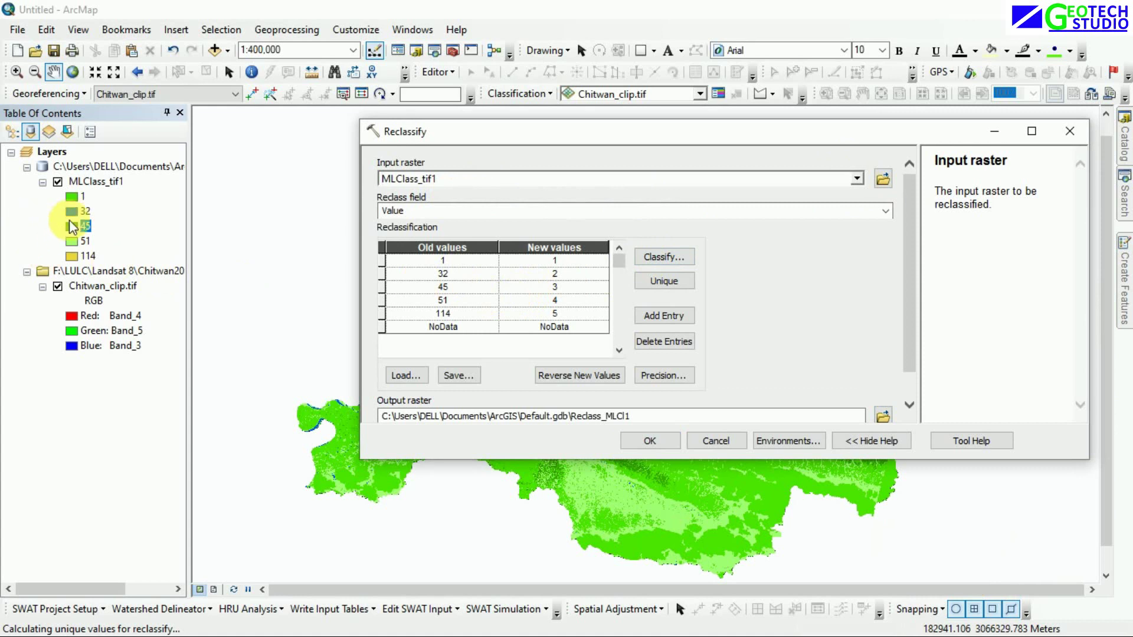
# Reclassify MLClass_tif1 with new value 1 for class 32 and 0 for classes 1, 45, 51 and 114
pyautogui.click(554, 273)
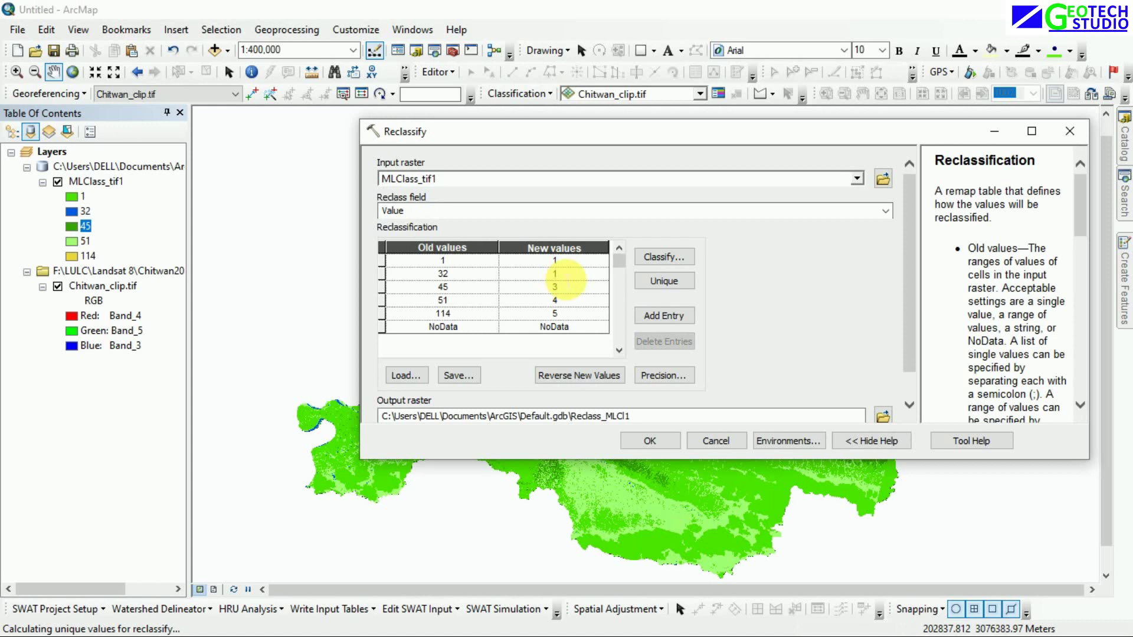
pyautogui.write('1')
pyautogui.click(575, 261)
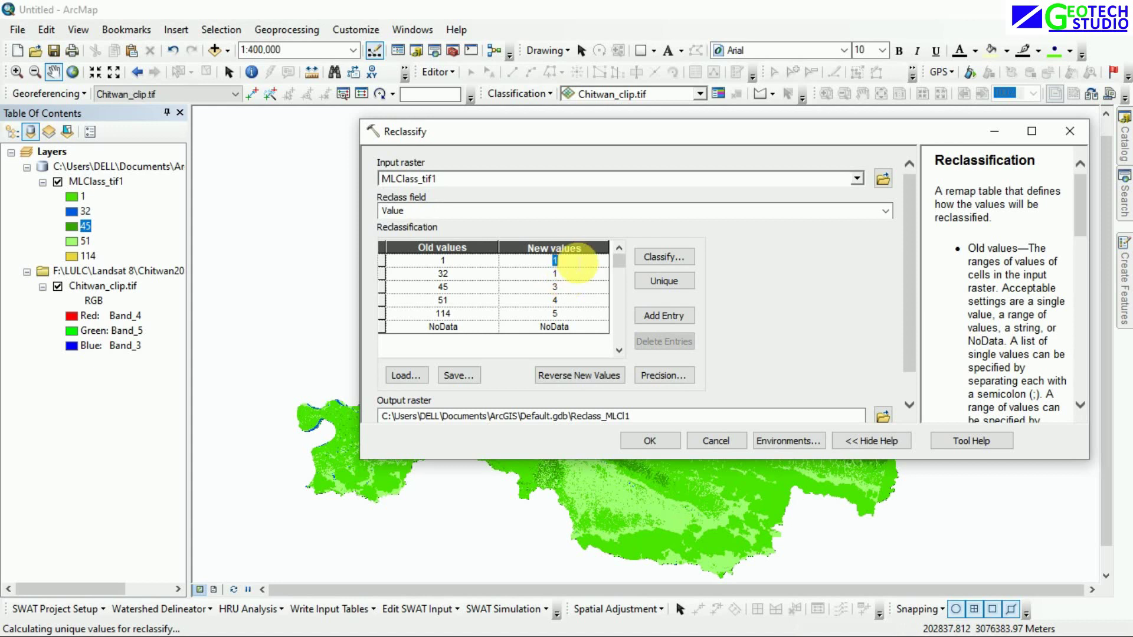
pyautogui.click(564, 288)
pyautogui.write('0')
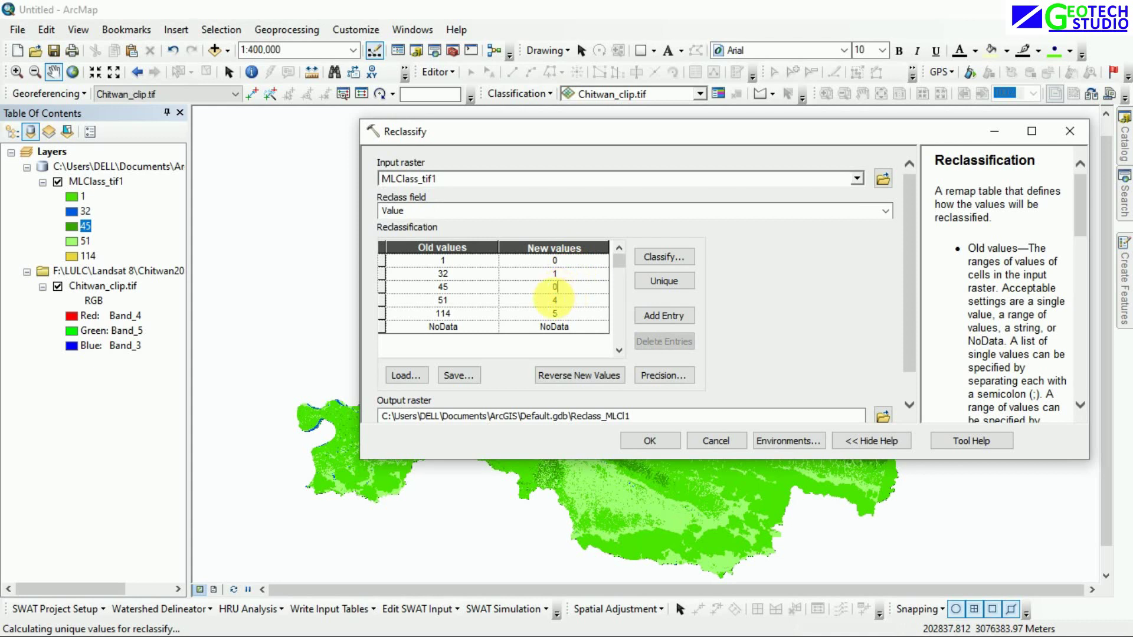
pyautogui.write('4')
pyautogui.press('BackSpace')
pyautogui.click(555, 313)
pyautogui.press('BackSpace')
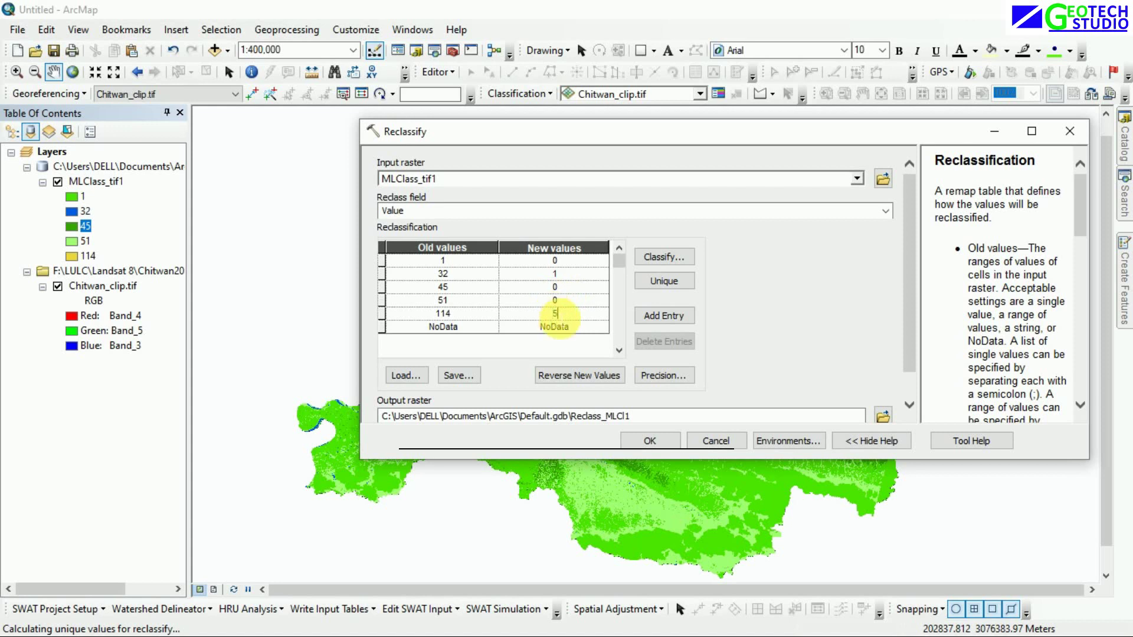
pyautogui.write('0')
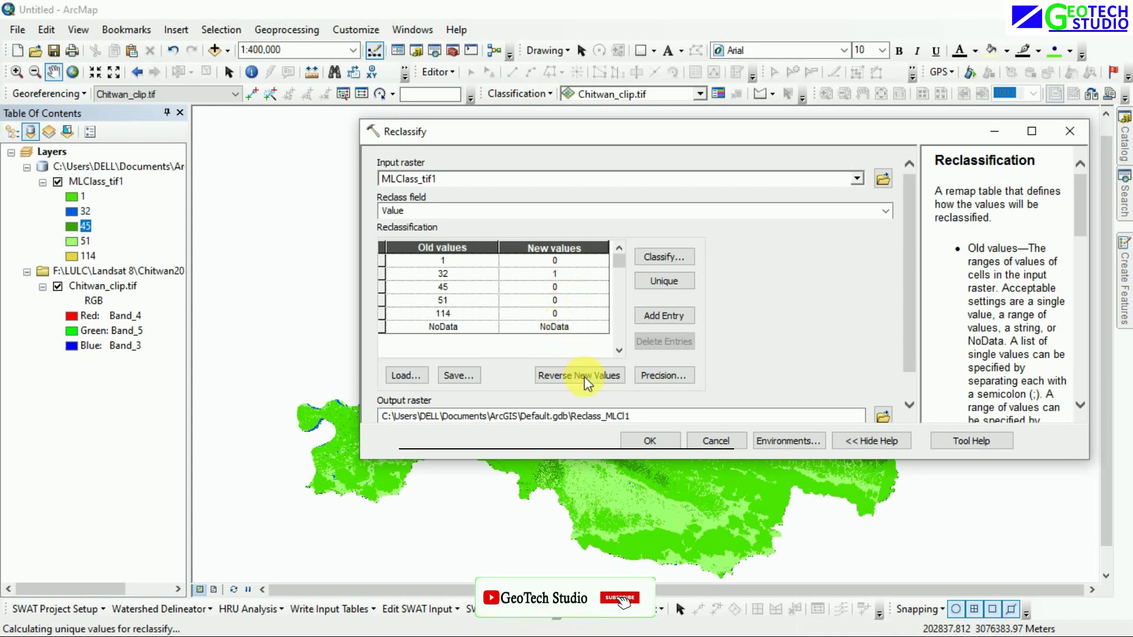
pyautogui.click(635, 444)
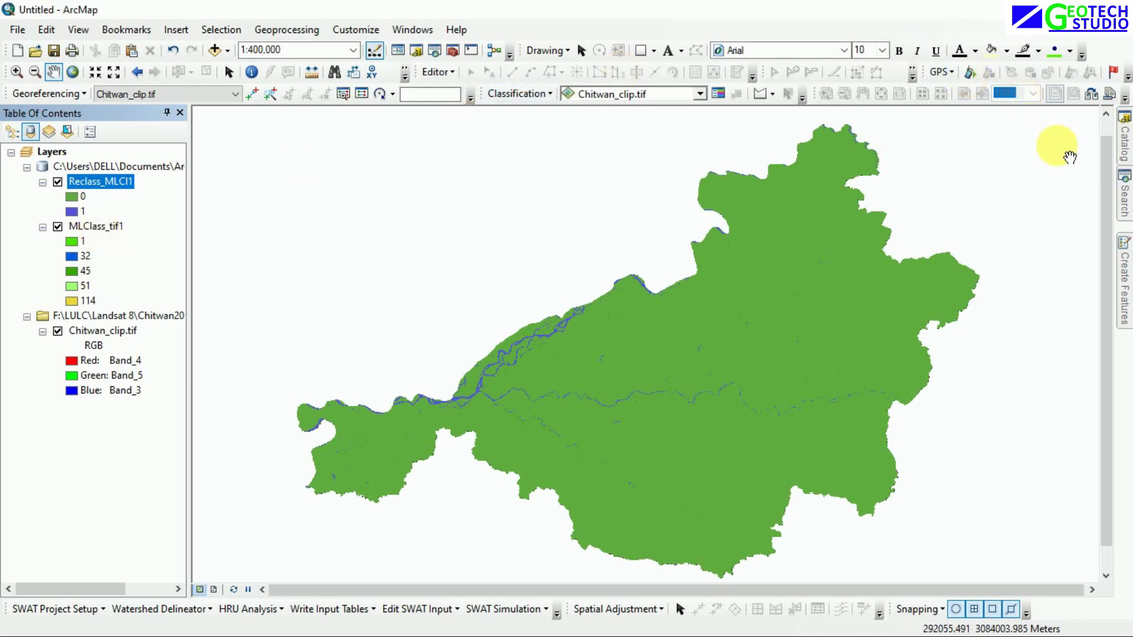
# Convert the reclassified raster Reclass_MLCl1 to simplified polygons by its Value field with the Raster to Polygon tool
pyautogui.click(1124, 193)
pyautogui.click(984, 177)
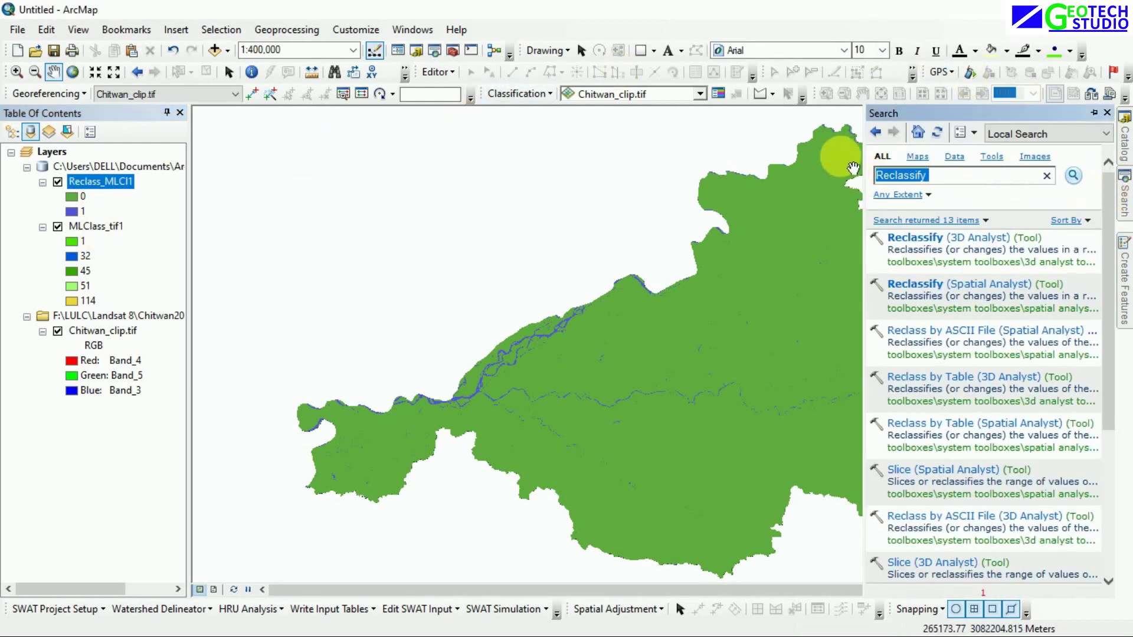
pyautogui.write('Raster to polygon')
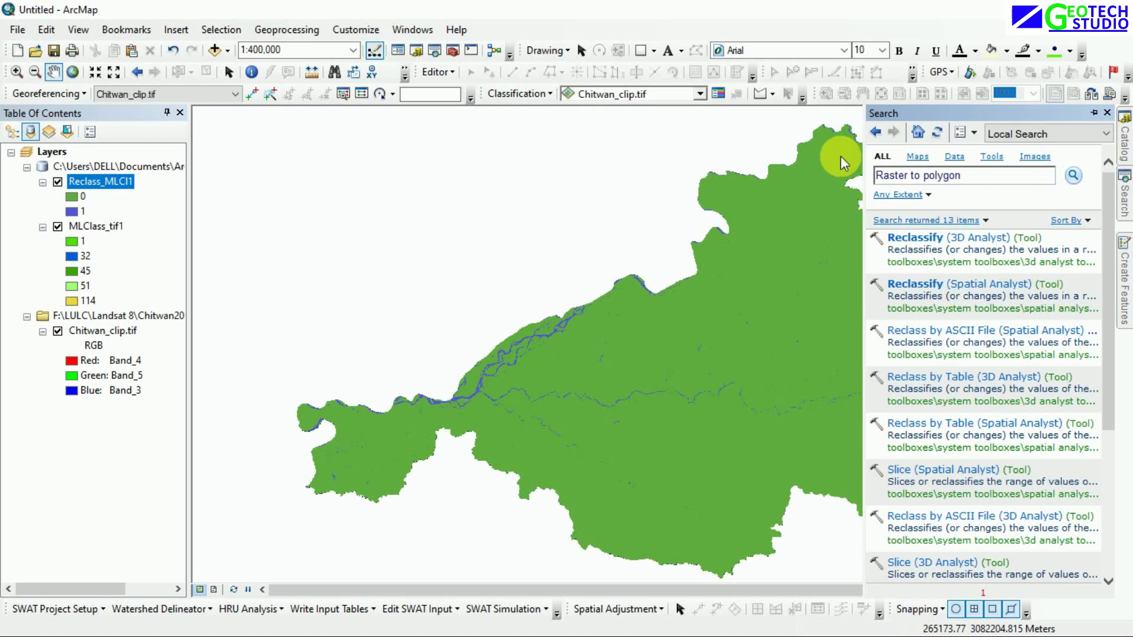
pyautogui.press('Return')
pyautogui.click(929, 248)
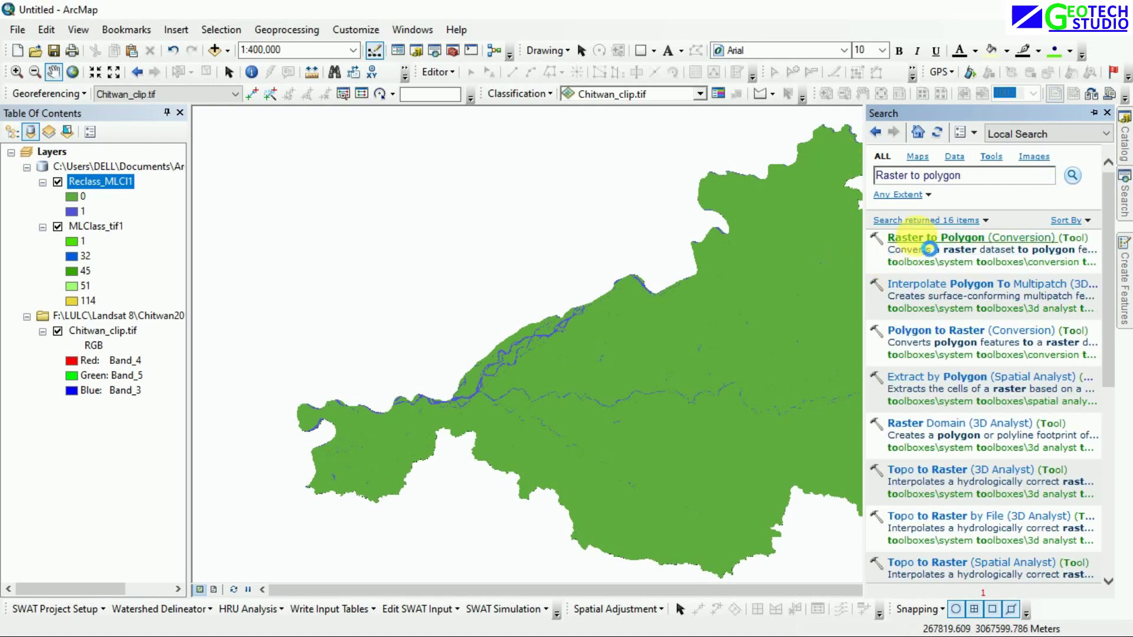
pyautogui.click(856, 180)
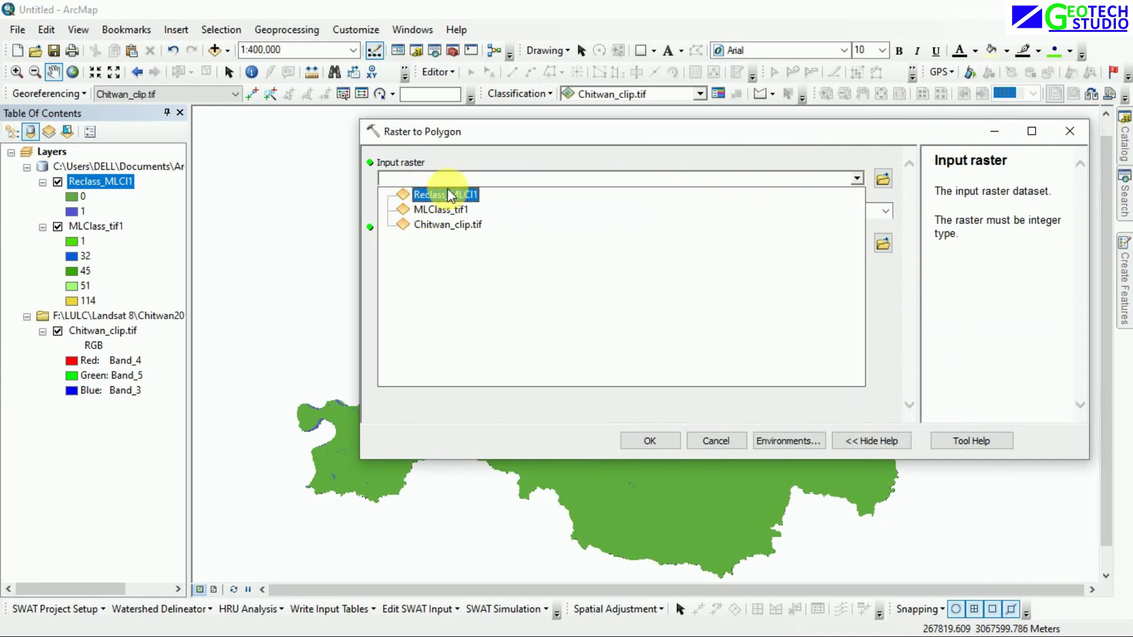
pyautogui.click(447, 190)
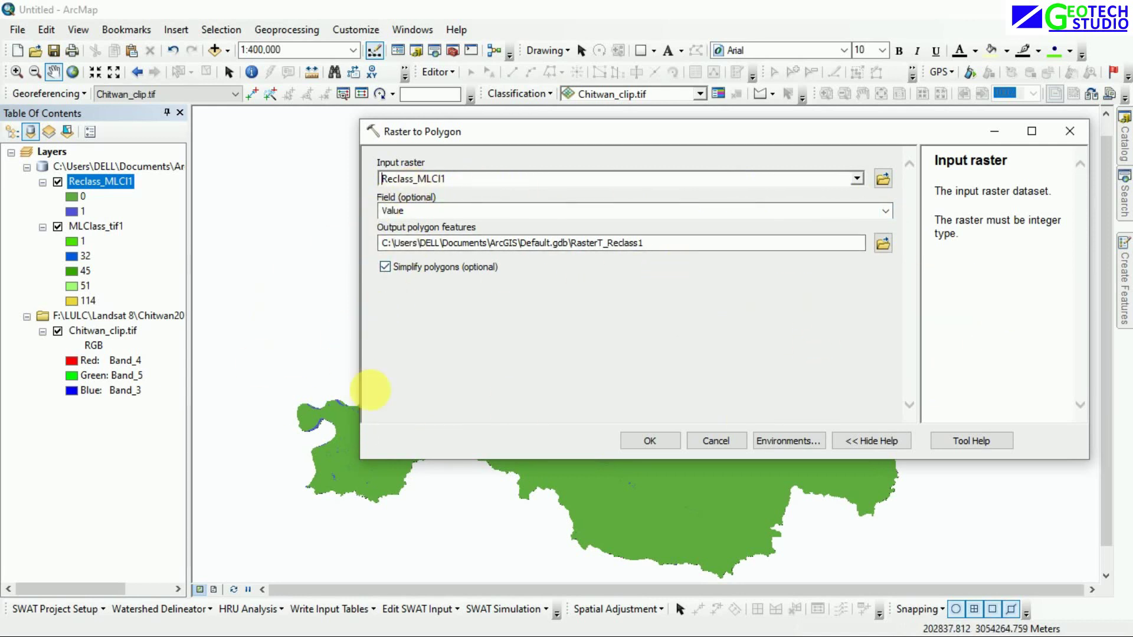
pyautogui.click(647, 441)
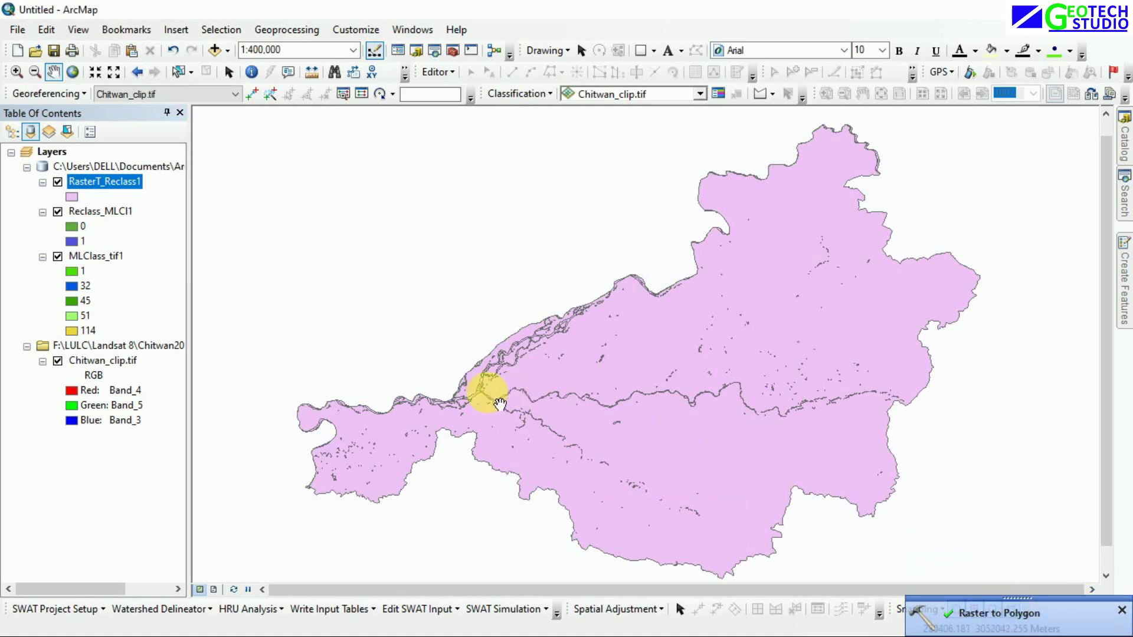
# Inspect the RasterT_Reclass1 river polygons and check the gridcode values in the layer's attribute table
pyautogui.scroll(2, 475, 410)
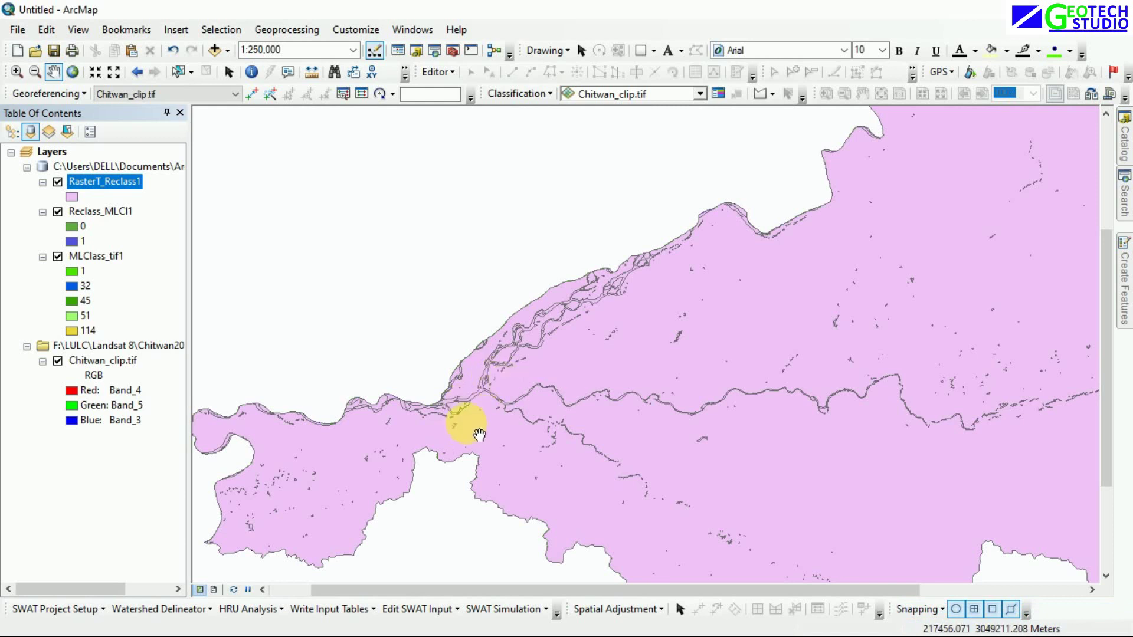
pyautogui.rightClick(112, 187)
pyautogui.click(130, 229)
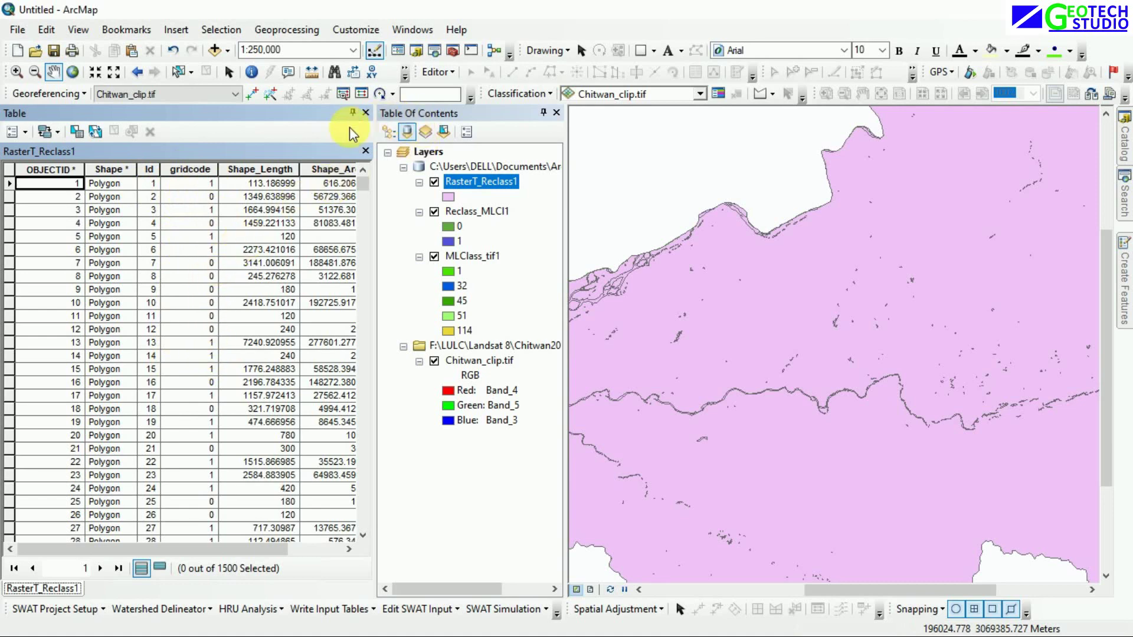
pyautogui.click(366, 113)
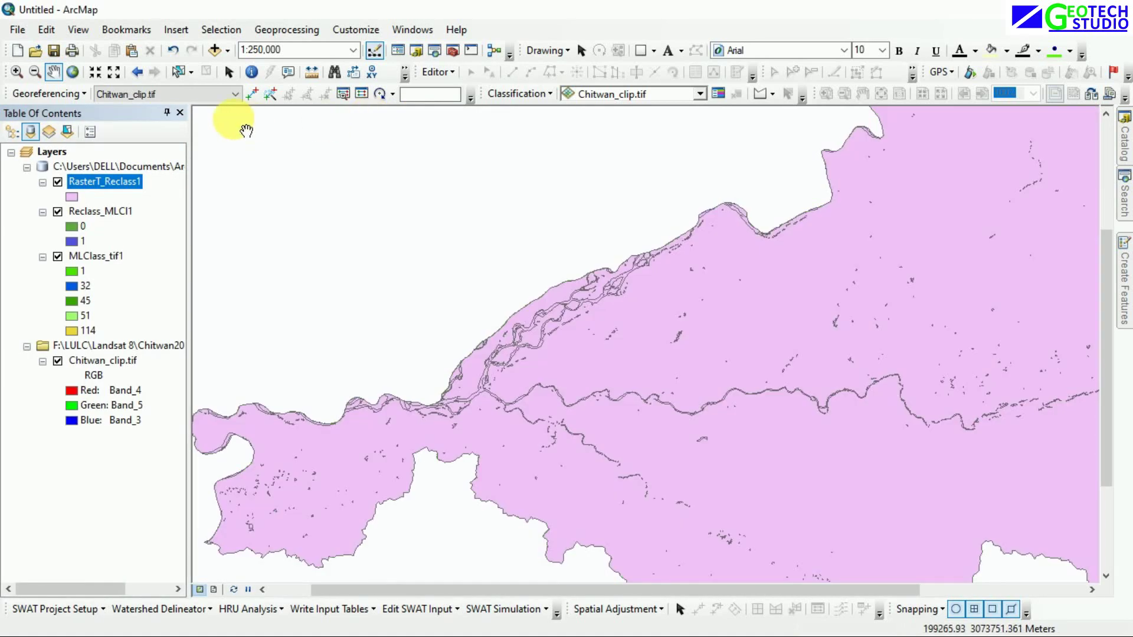
# Select the polygons in RasterT_Reclass1 by attribute with the expression gridcode = 1, as a new selection
pyautogui.scroll(1, 570, 277)
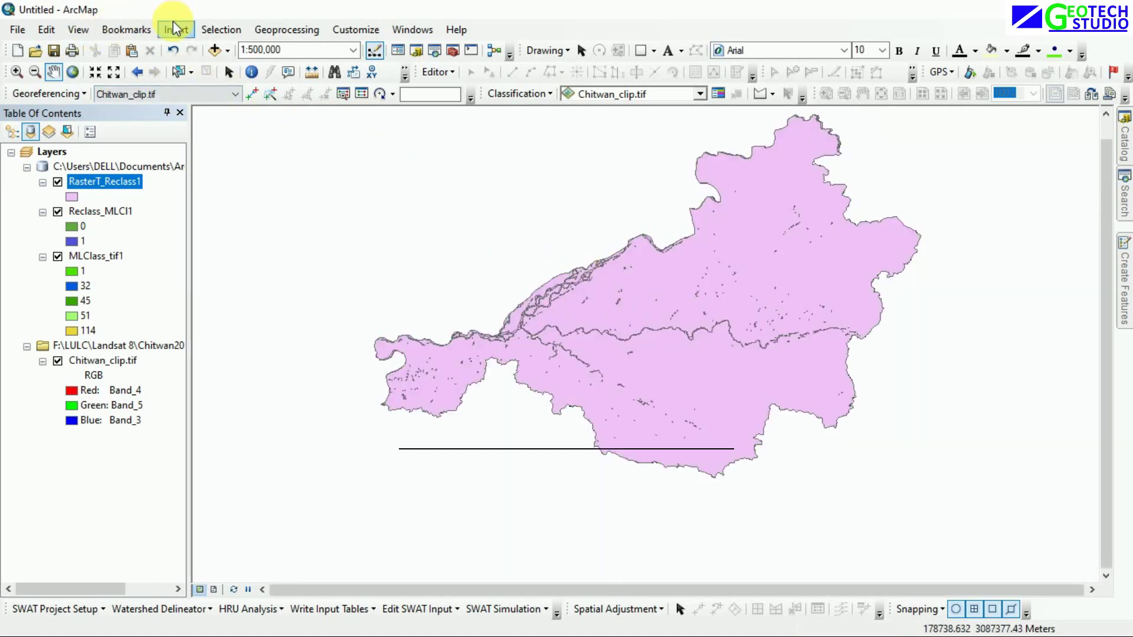
pyautogui.click(220, 28)
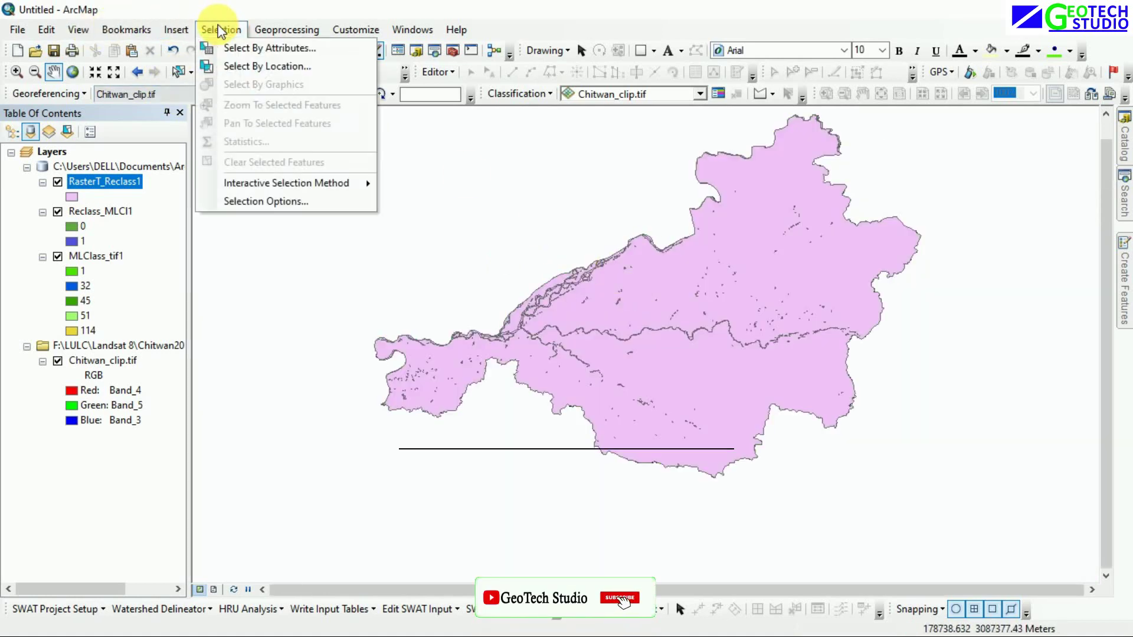
pyautogui.click(233, 47)
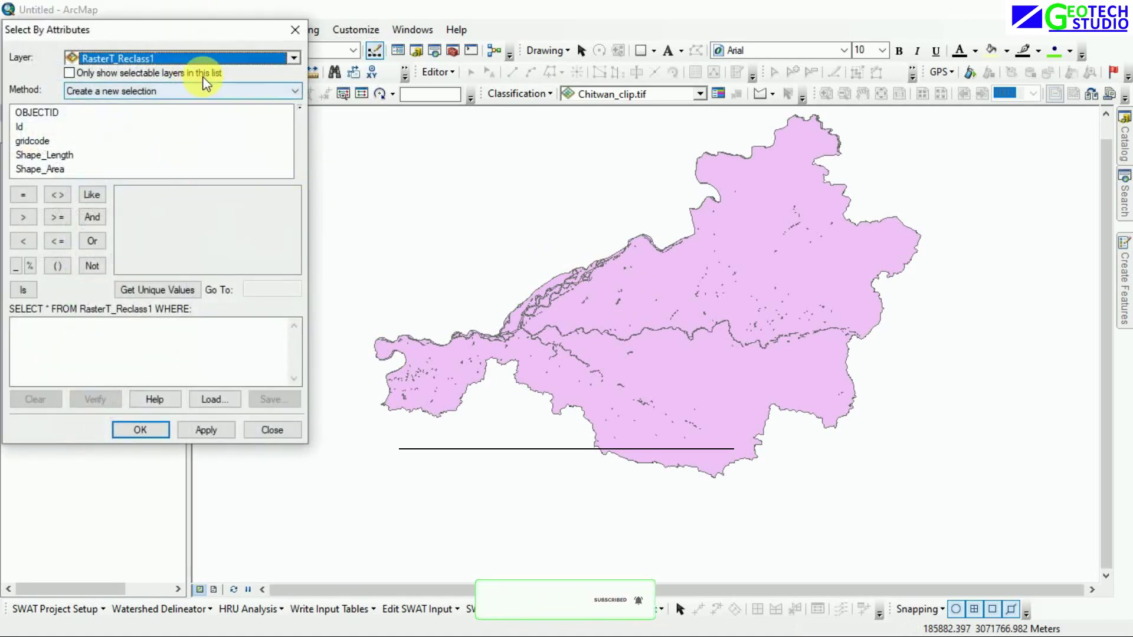
pyautogui.click(284, 59)
pyautogui.click(284, 58)
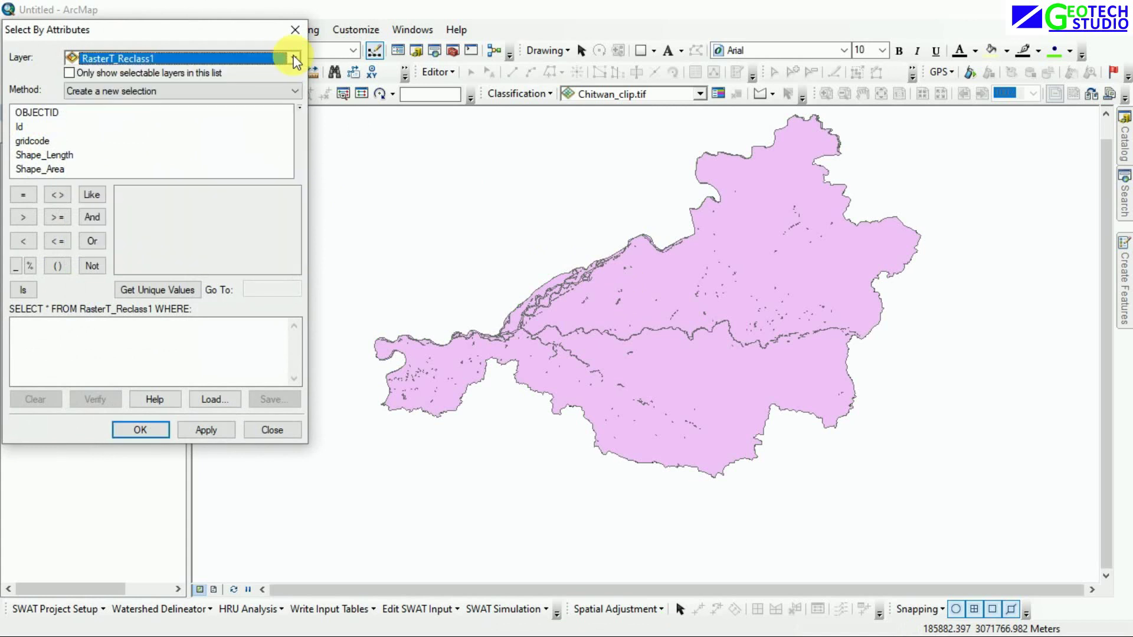
pyautogui.moveTo(271, 30); pyautogui.dragTo(369, 32)
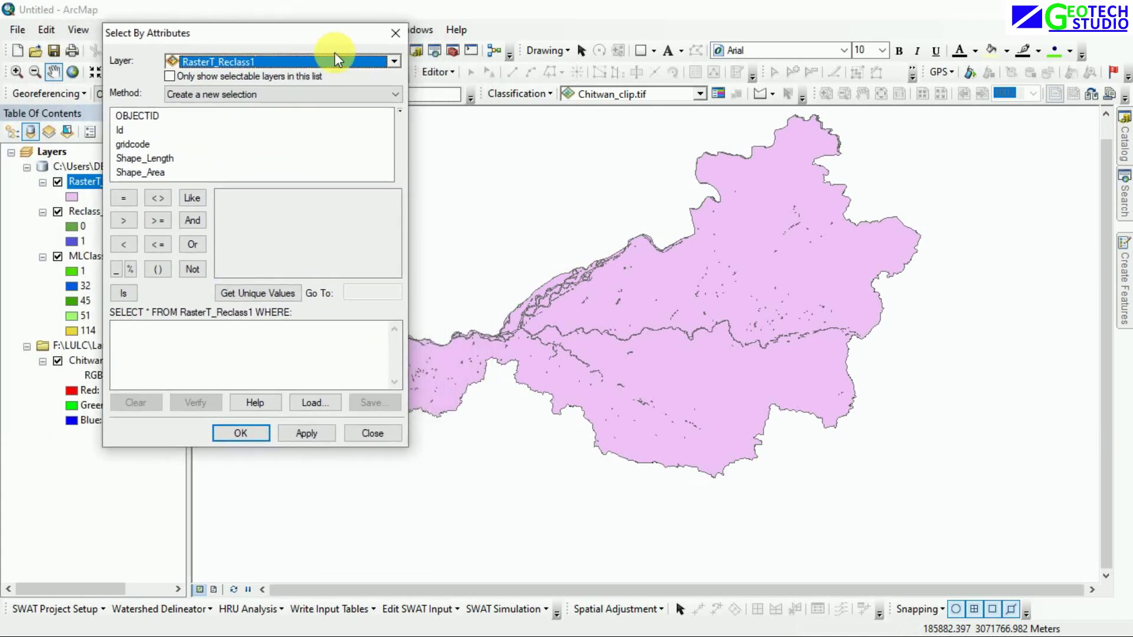
pyautogui.doubleClick(137, 146)
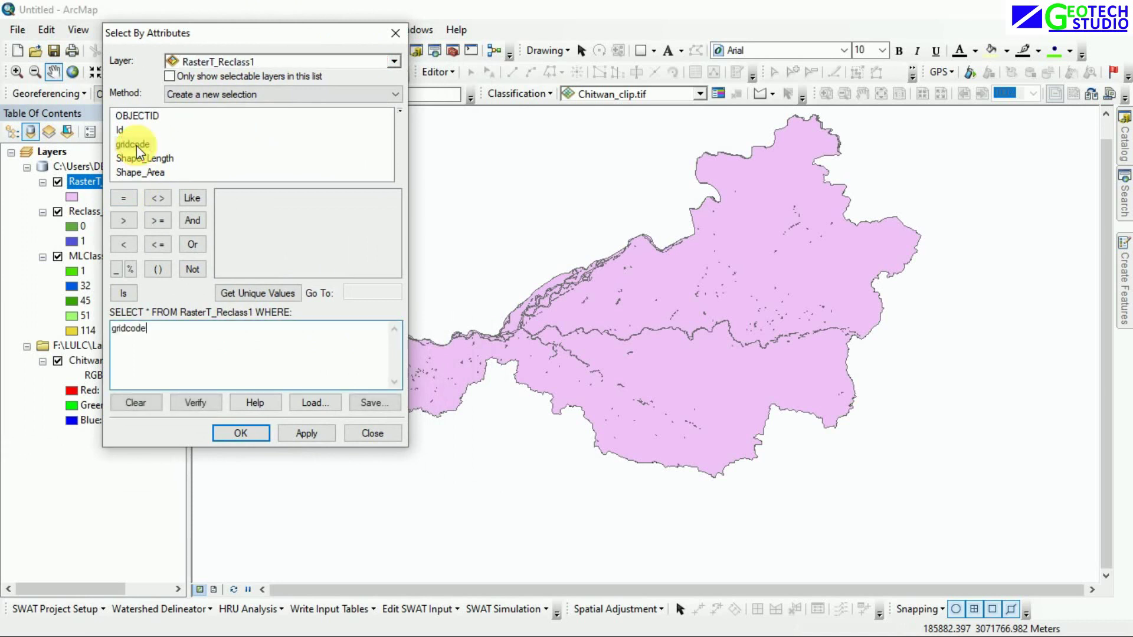
pyautogui.click(118, 198)
pyautogui.click(259, 292)
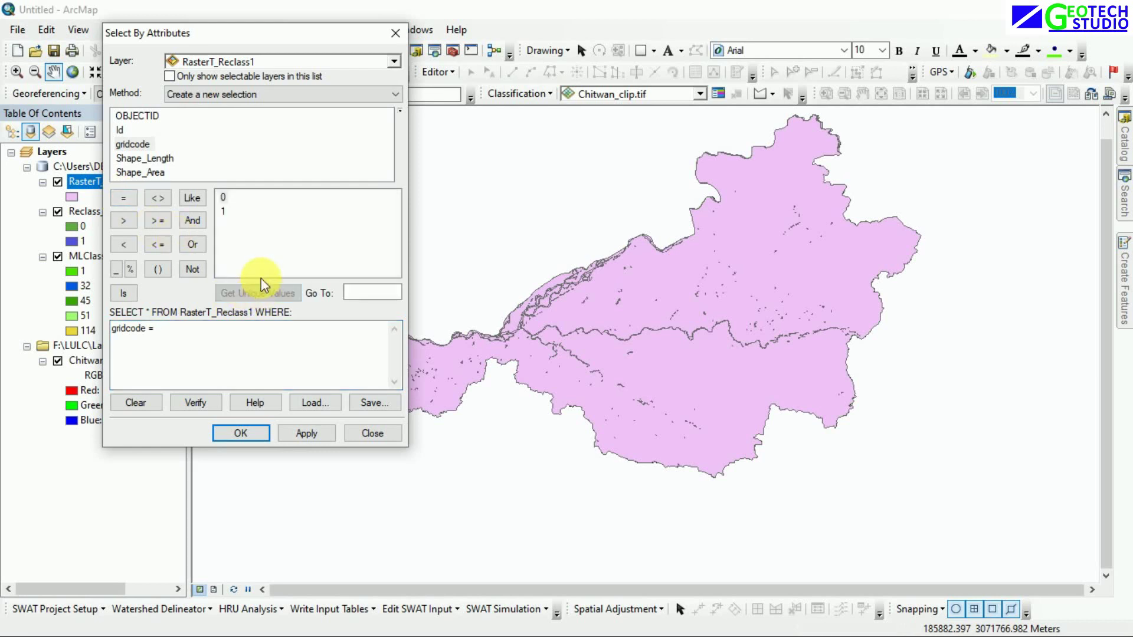
pyautogui.click(223, 211)
pyautogui.doubleClick(223, 211)
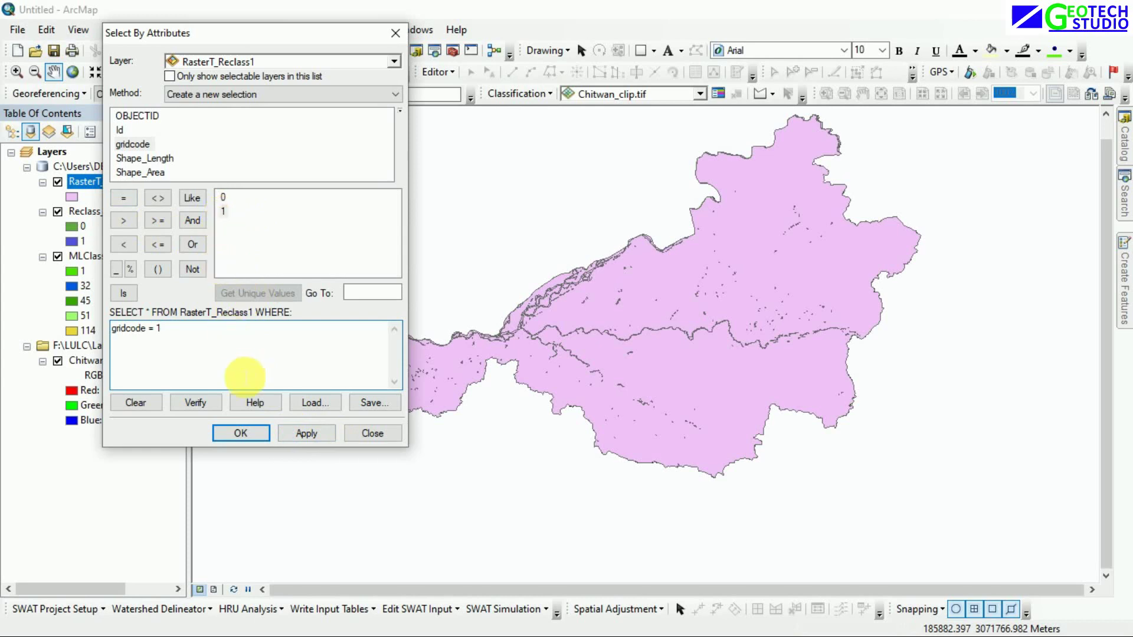
pyautogui.click(307, 433)
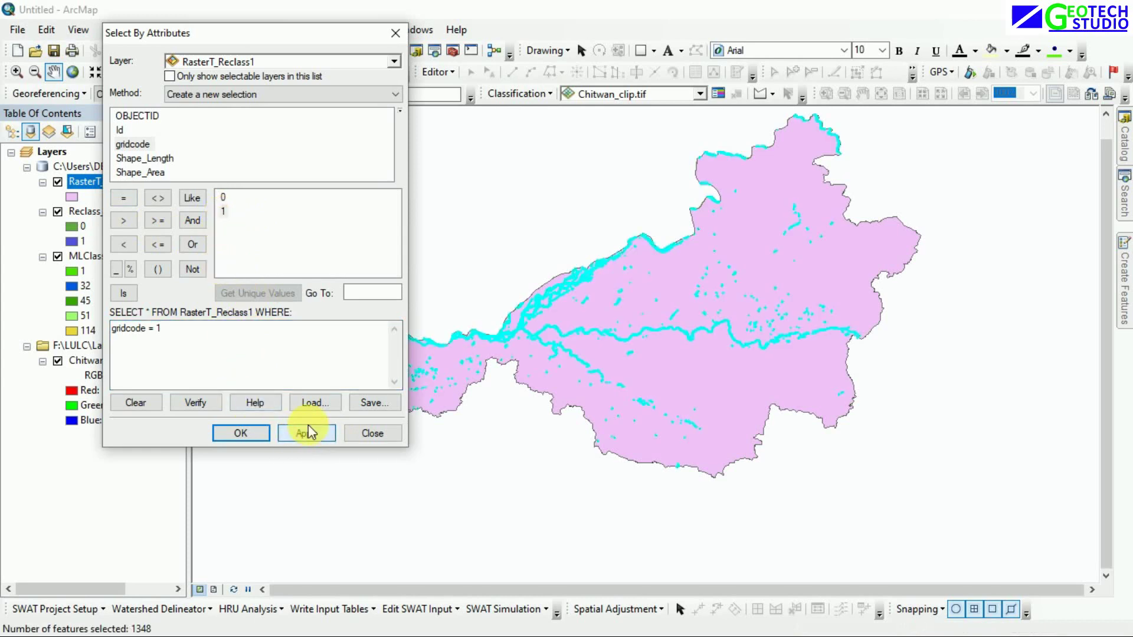
pyautogui.click(241, 433)
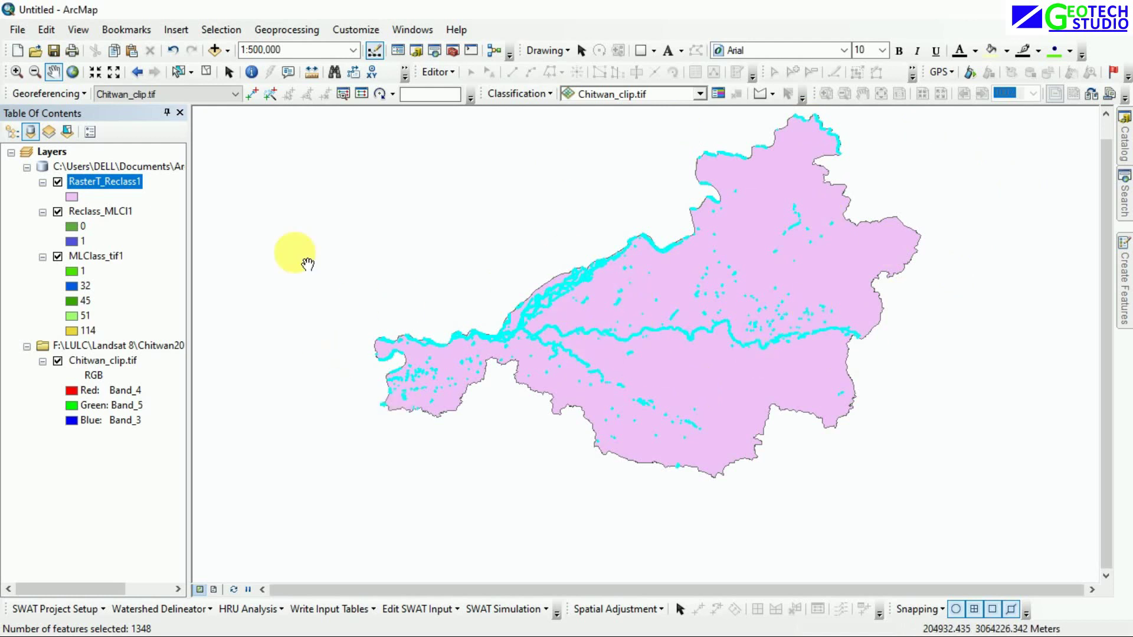
# Begin exporting the selected features of RasterT_Reclass1 and choose the F:\Chitwan Data folder for the output
pyautogui.rightClick(114, 179)
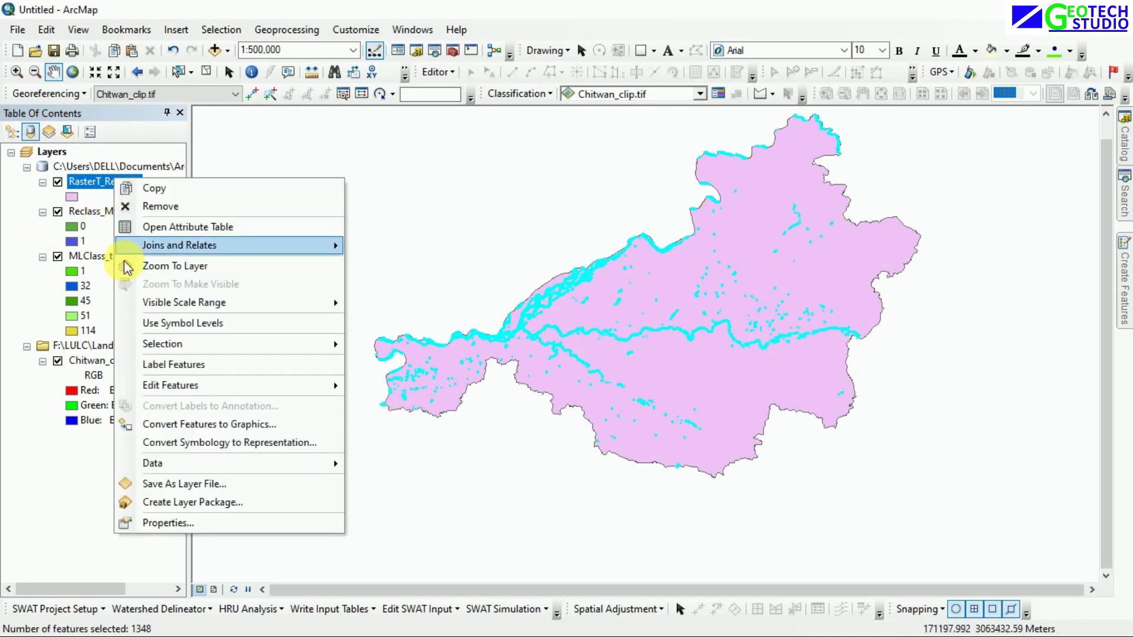
pyautogui.moveTo(277, 470)
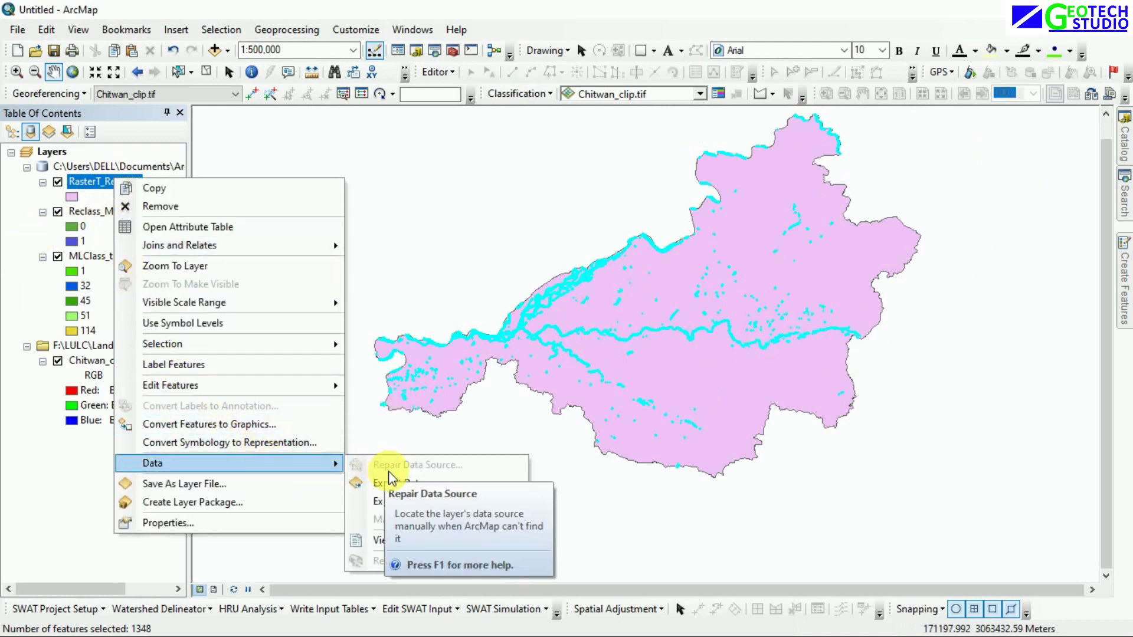
pyautogui.click(405, 481)
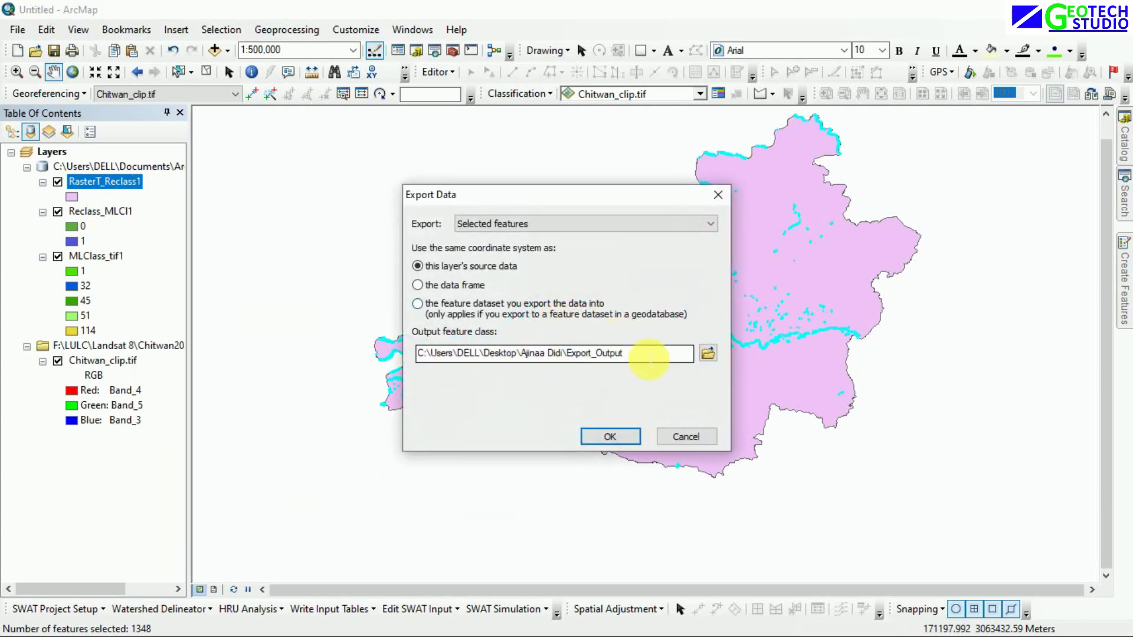
pyautogui.click(707, 354)
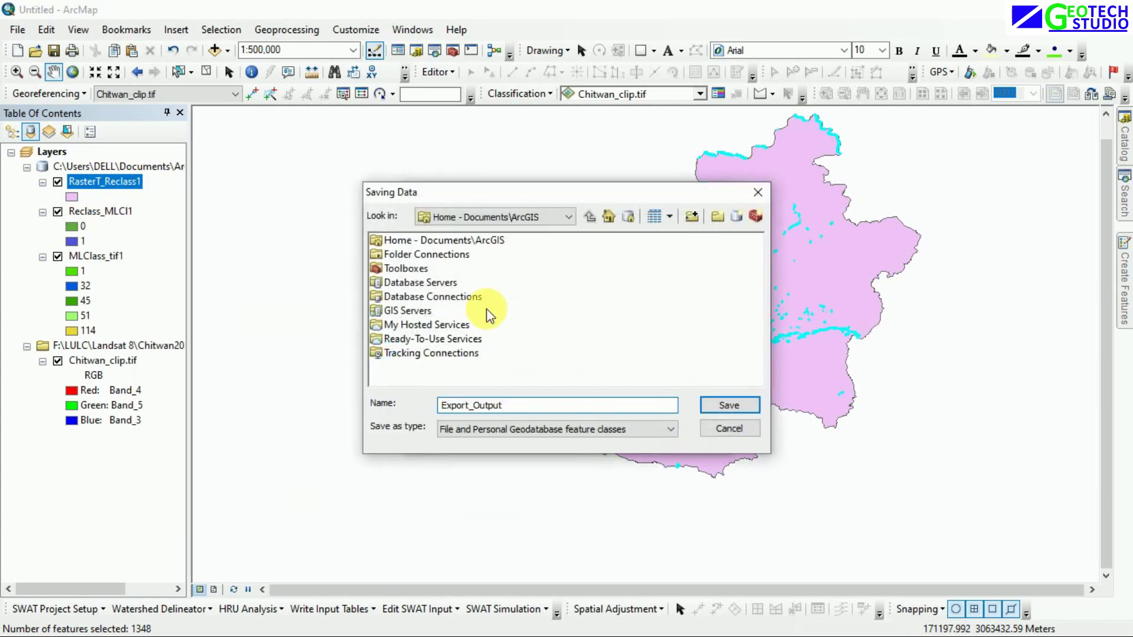
pyautogui.doubleClick(425, 256)
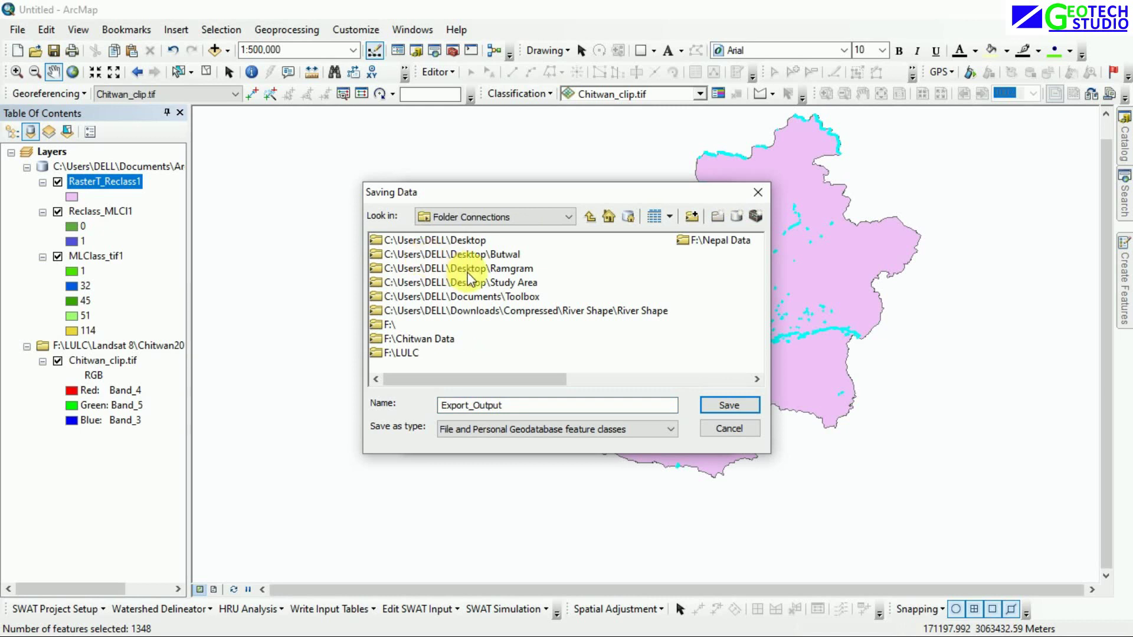
pyautogui.doubleClick(408, 338)
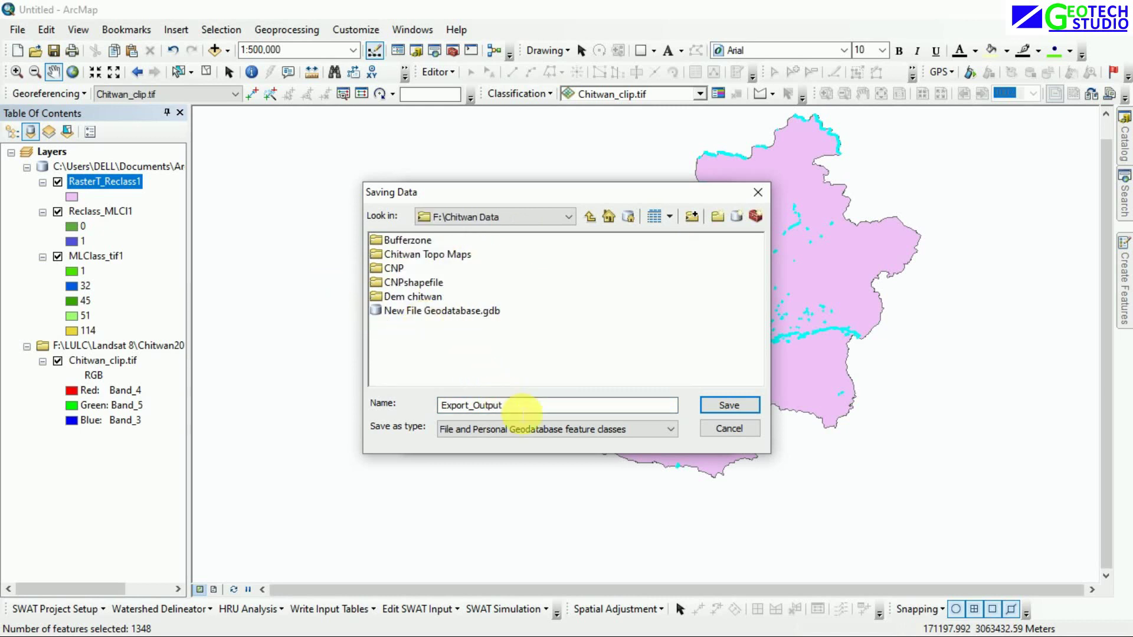
# Name the export output River_body.shp and try to save it as a geodatabase feature class
pyautogui.moveTo(506, 406); pyautogui.dragTo(400, 426)
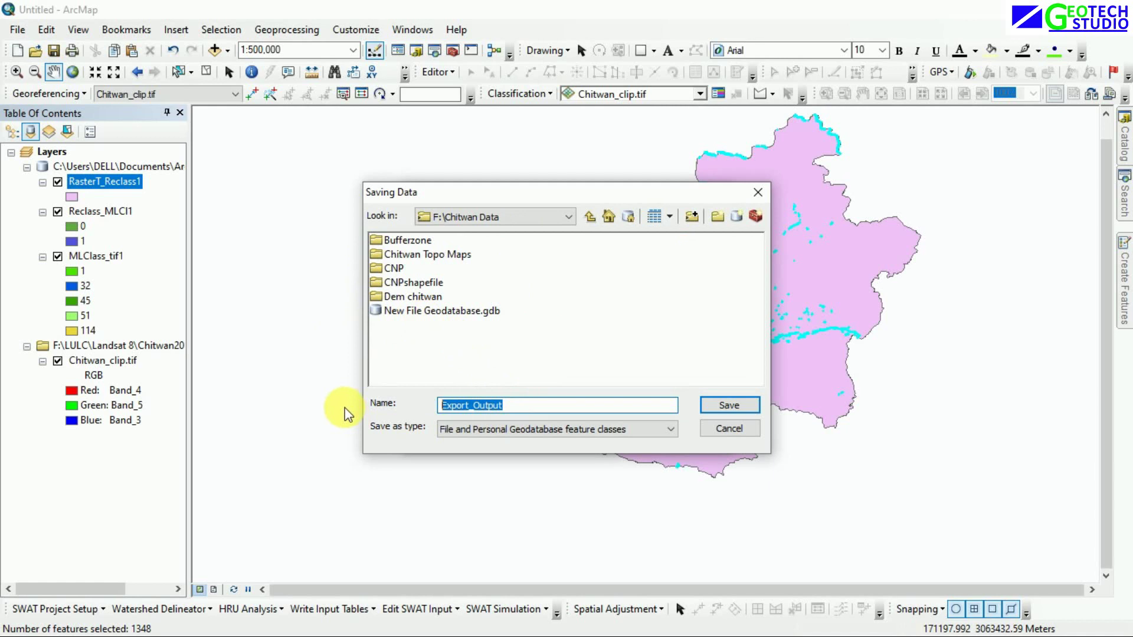
pyautogui.write('R')
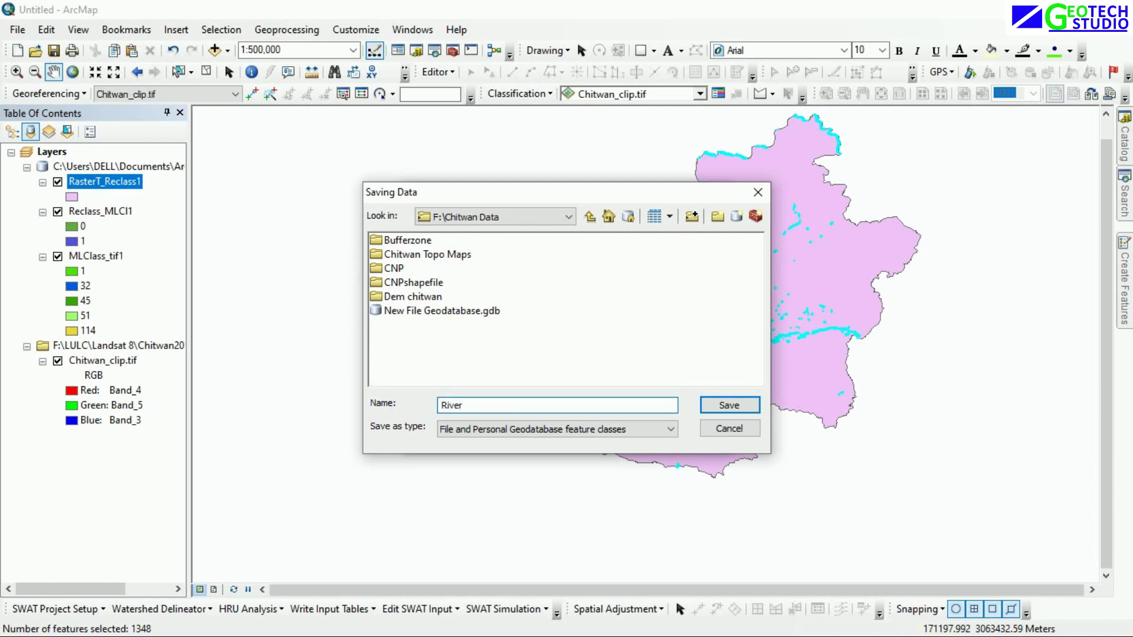
pyautogui.write('iver')
pyautogui.write('body.shp')
pyautogui.click(731, 405)
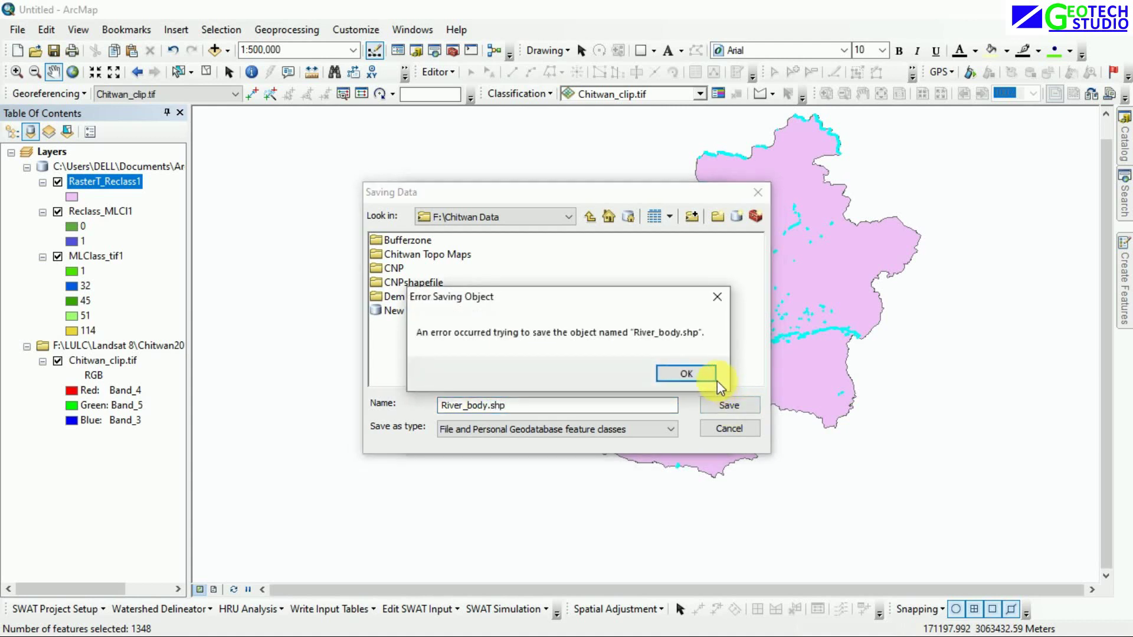
pyautogui.click(665, 376)
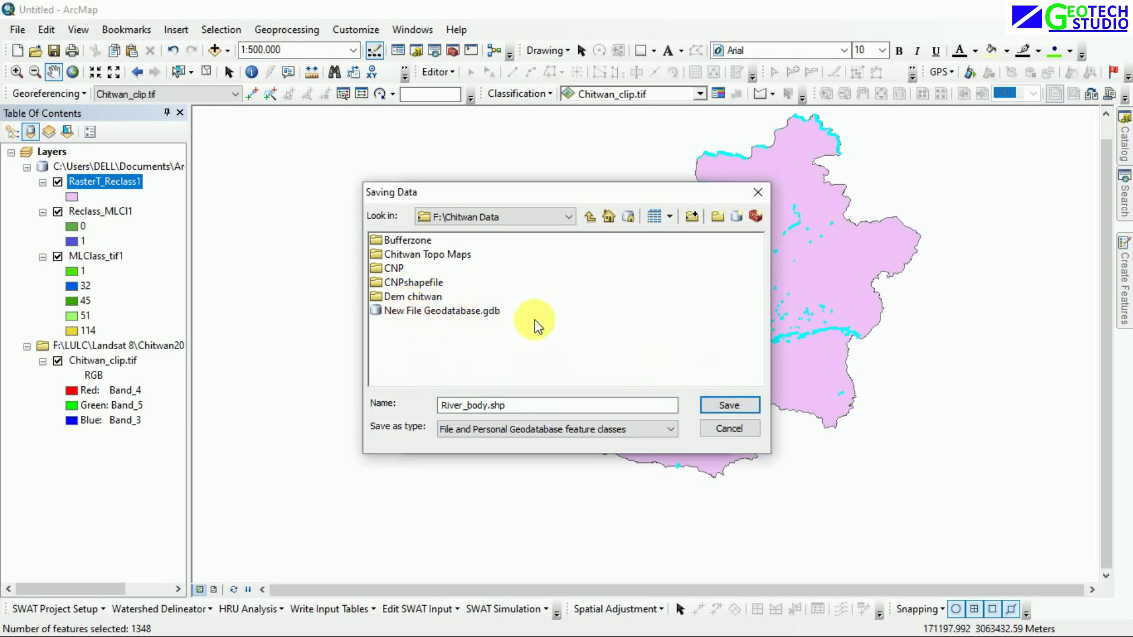
# Change the output type to Shapefile, export the selected polygons and add the result to the map as a layer
pyautogui.click(670, 429)
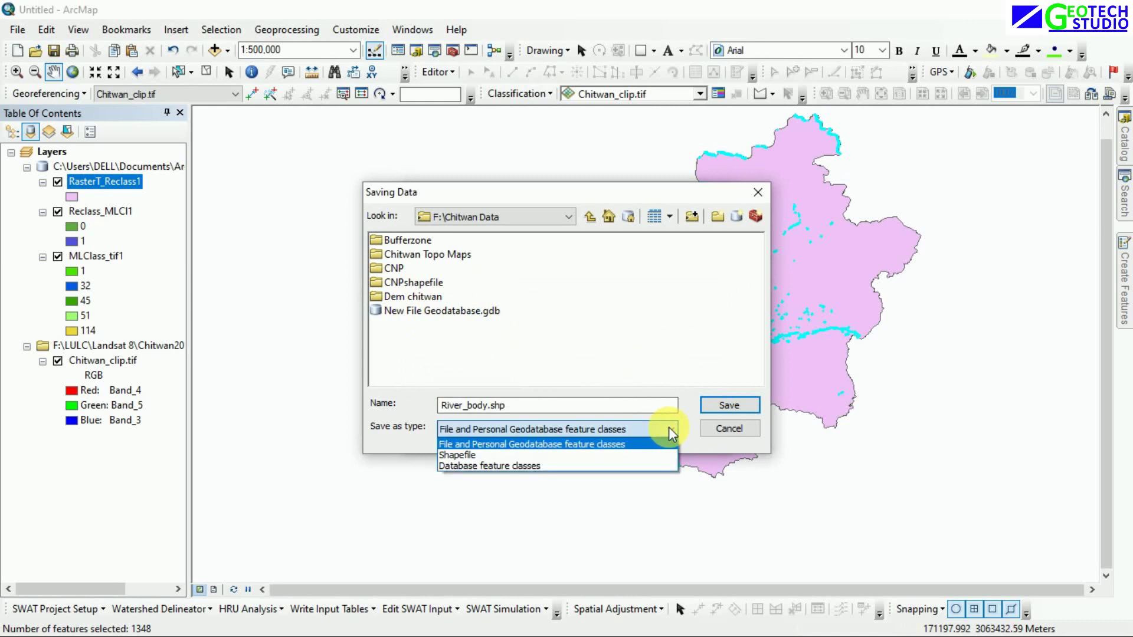
pyautogui.click(515, 456)
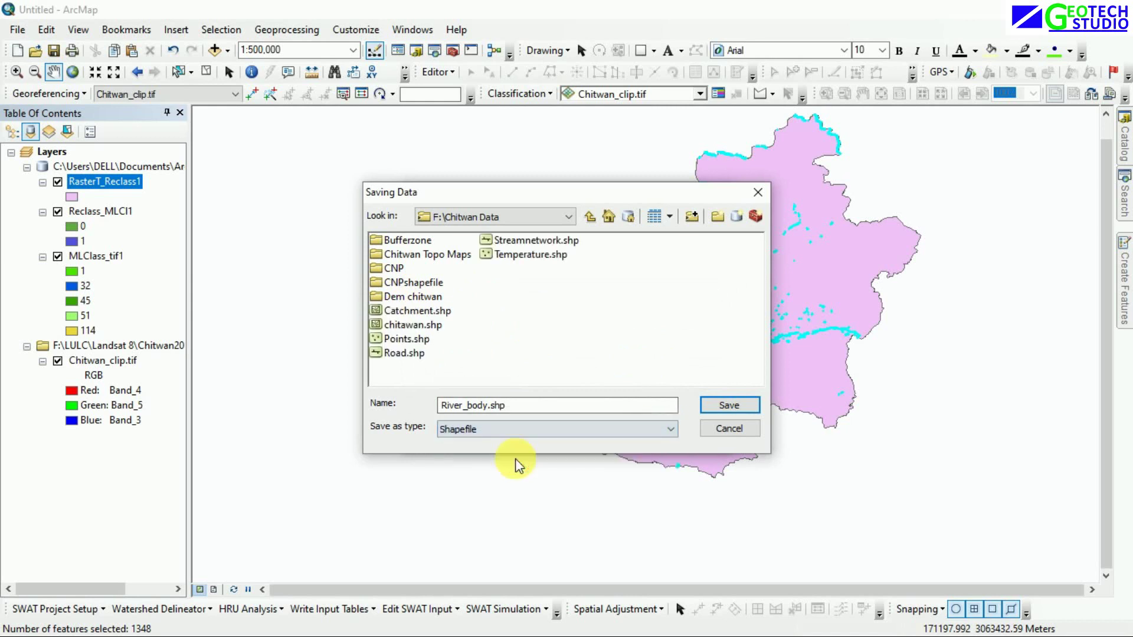
pyautogui.click(714, 410)
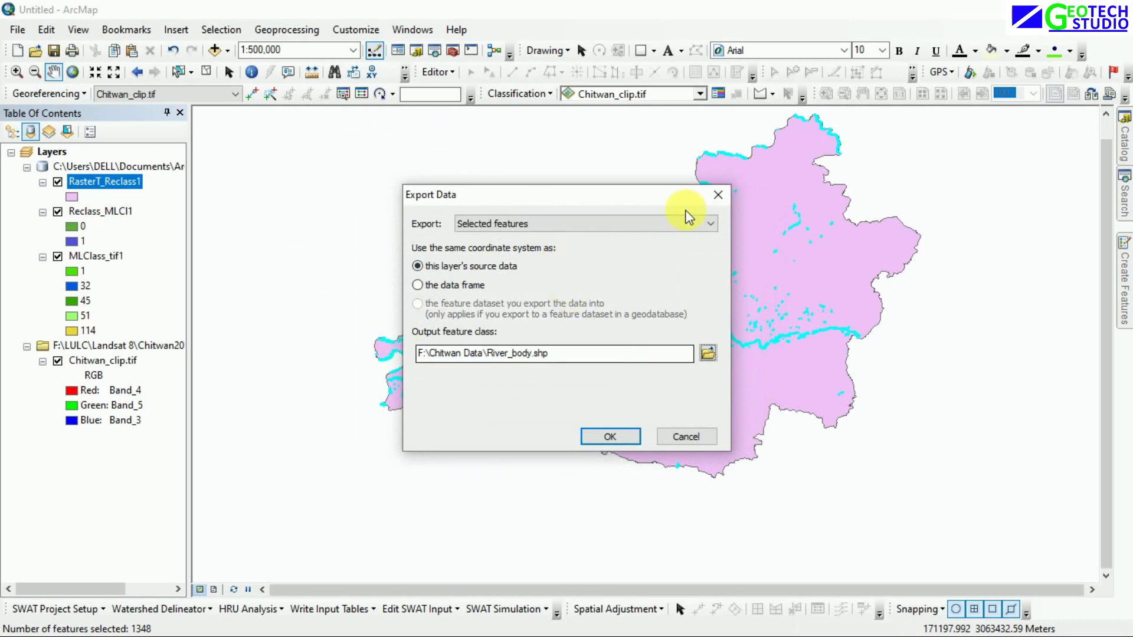
pyautogui.click(609, 436)
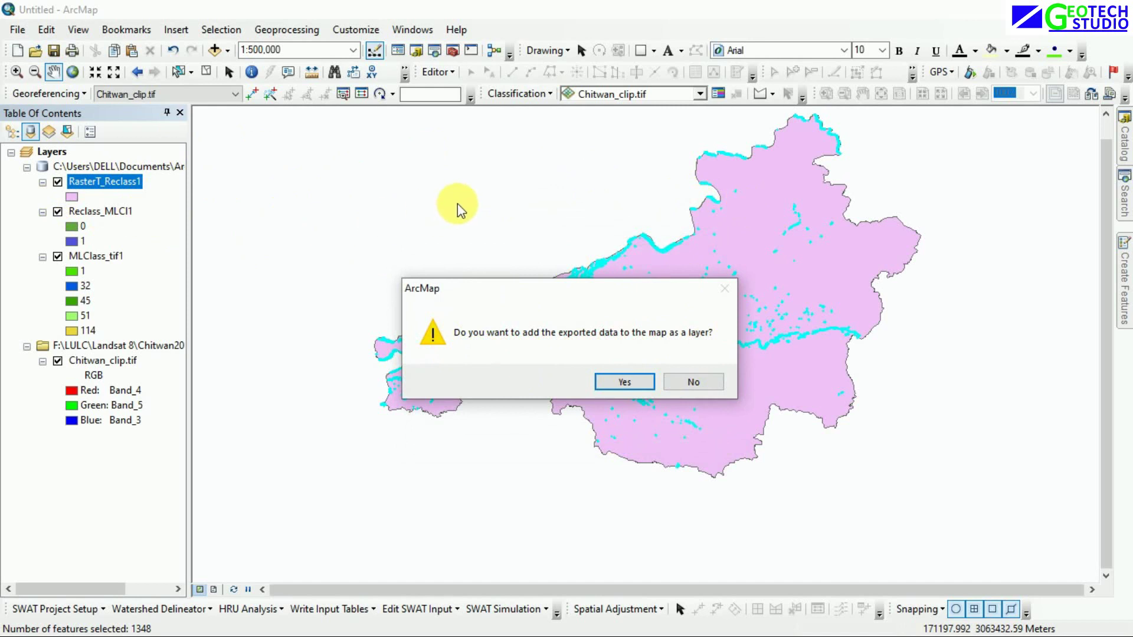
pyautogui.click(617, 385)
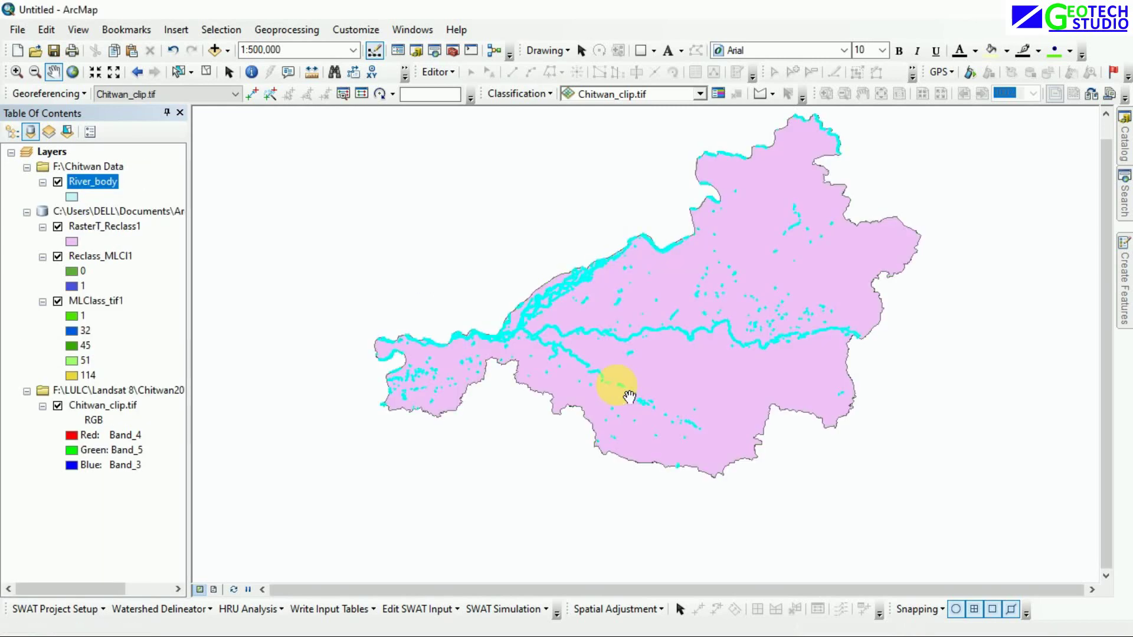
# Hide RasterT_Reclass1, Reclass_MLCl1, MLClass_tif1 and Chitwan_clip.tif to inspect the River_body layer on its own
pyautogui.click(58, 227)
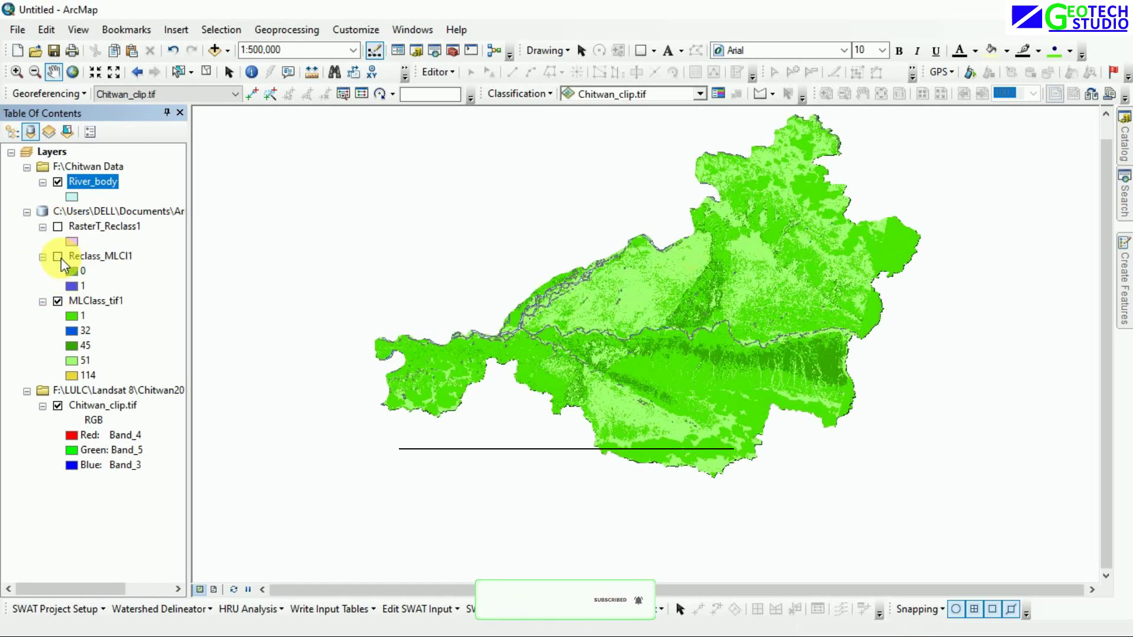
pyautogui.click(57, 301)
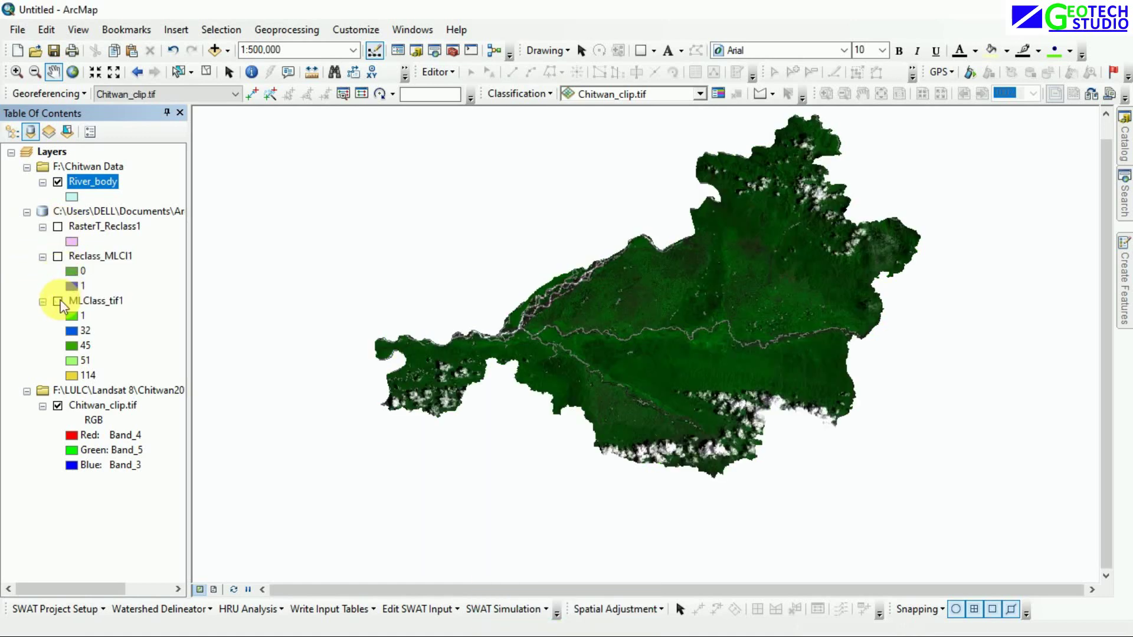
pyautogui.click(57, 405)
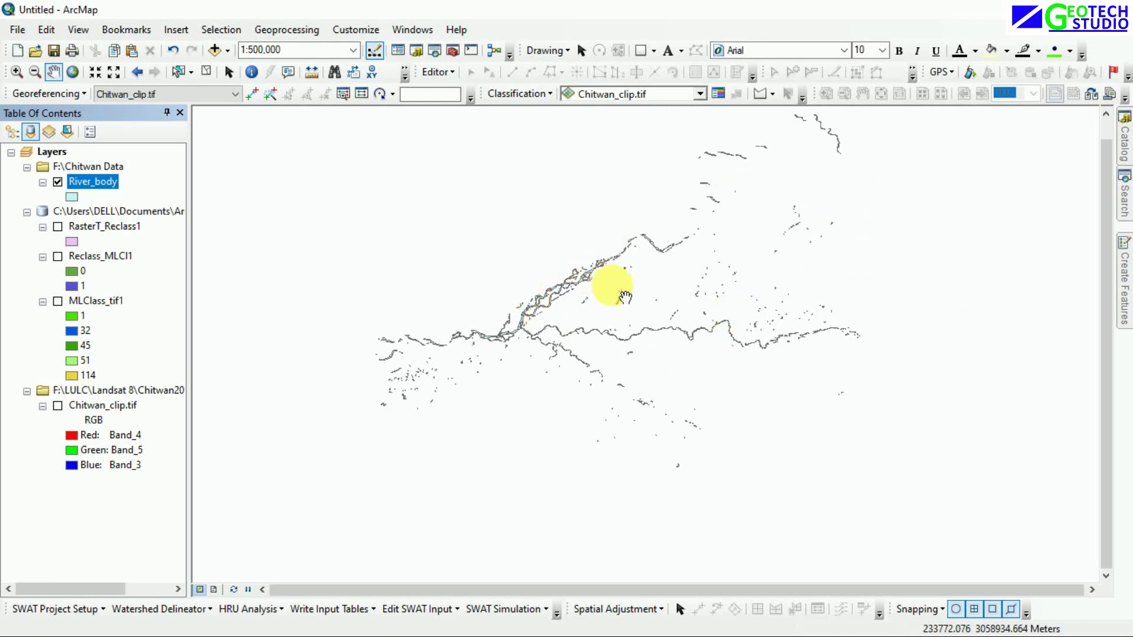
pyautogui.scroll(1, 597, 220)
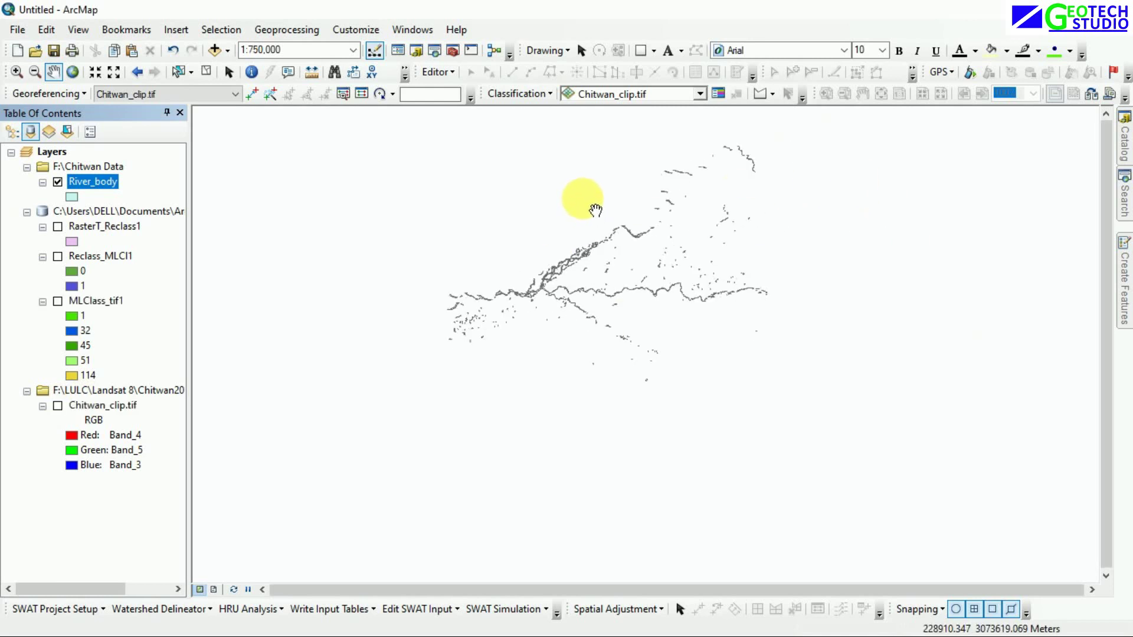
pyautogui.scroll(-1, 596, 209)
pyautogui.scroll(-2, 590, 200)
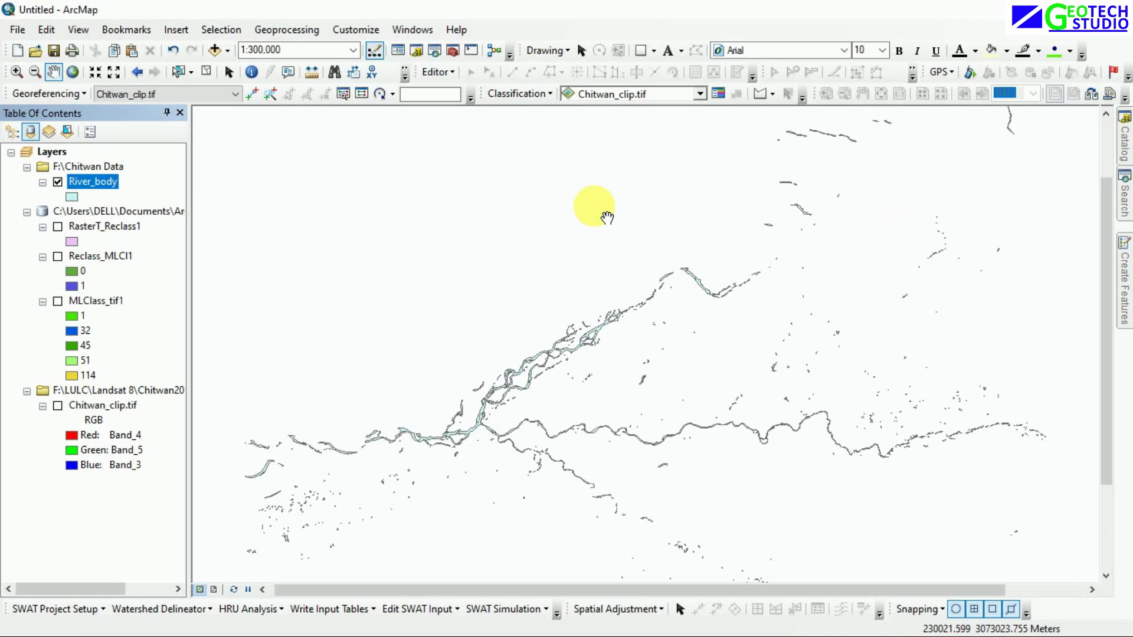
pyautogui.scroll(1, 607, 218)
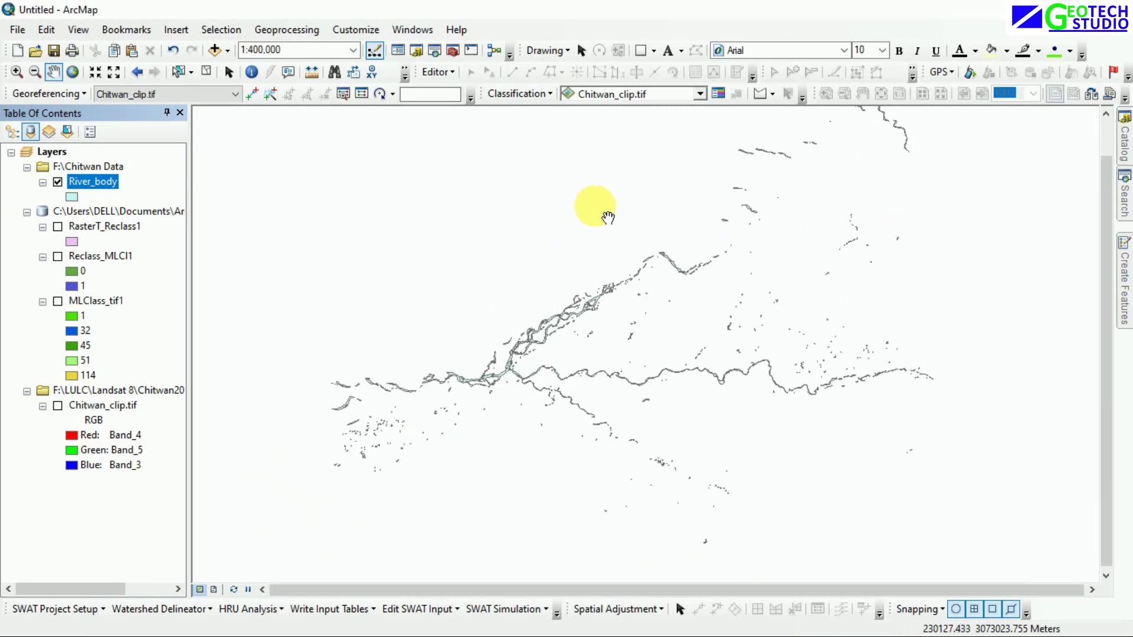
pyautogui.scroll(1, 608, 218)
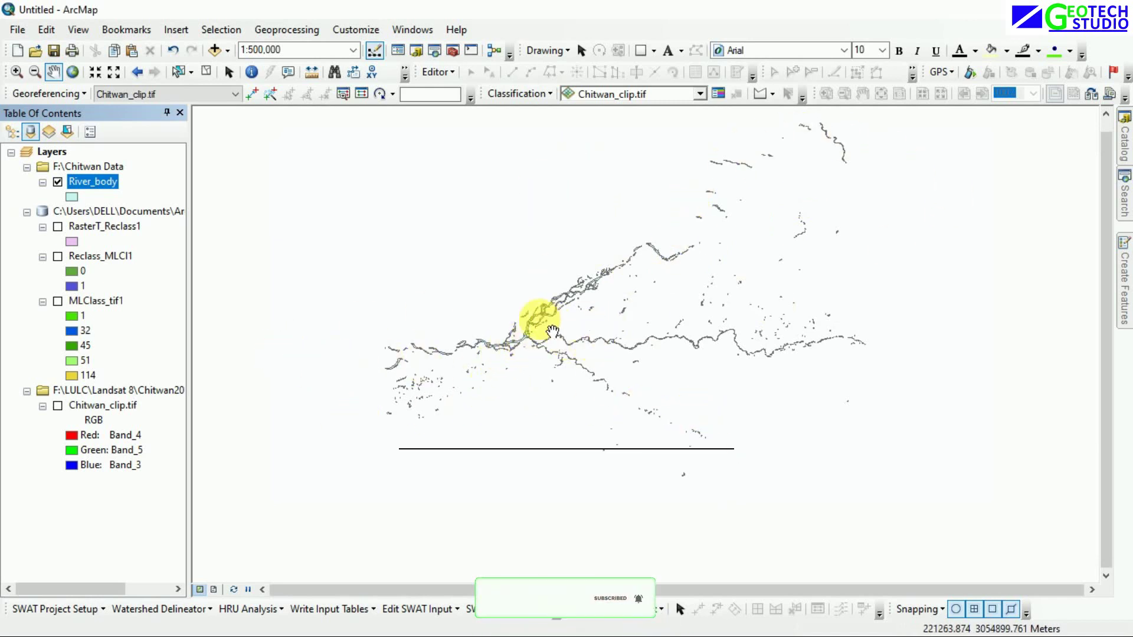
# Show the RasterT_Reclass1 layer again and clear the selected features
pyautogui.click(57, 227)
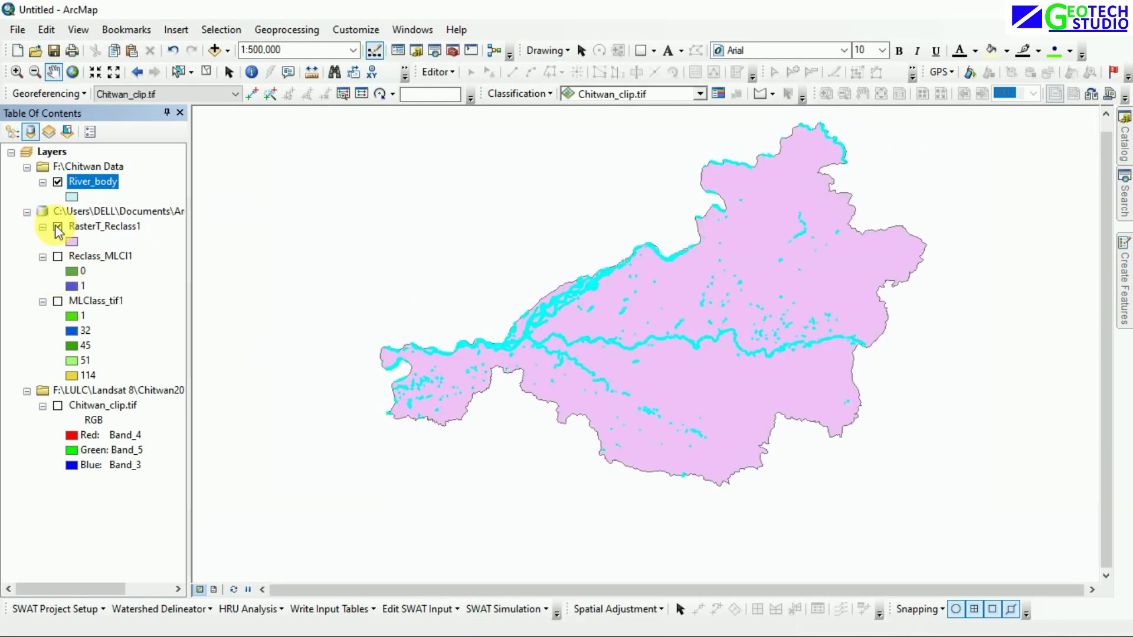
pyautogui.click(204, 73)
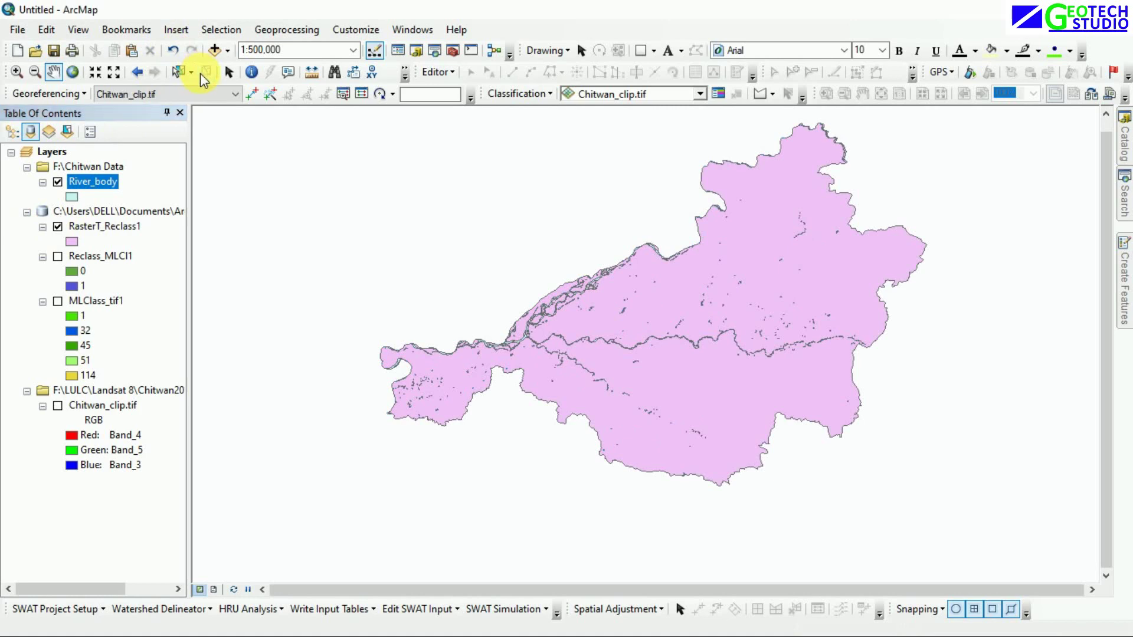
# Set the fill color of the River_body layer symbol to blue
pyautogui.click(71, 198)
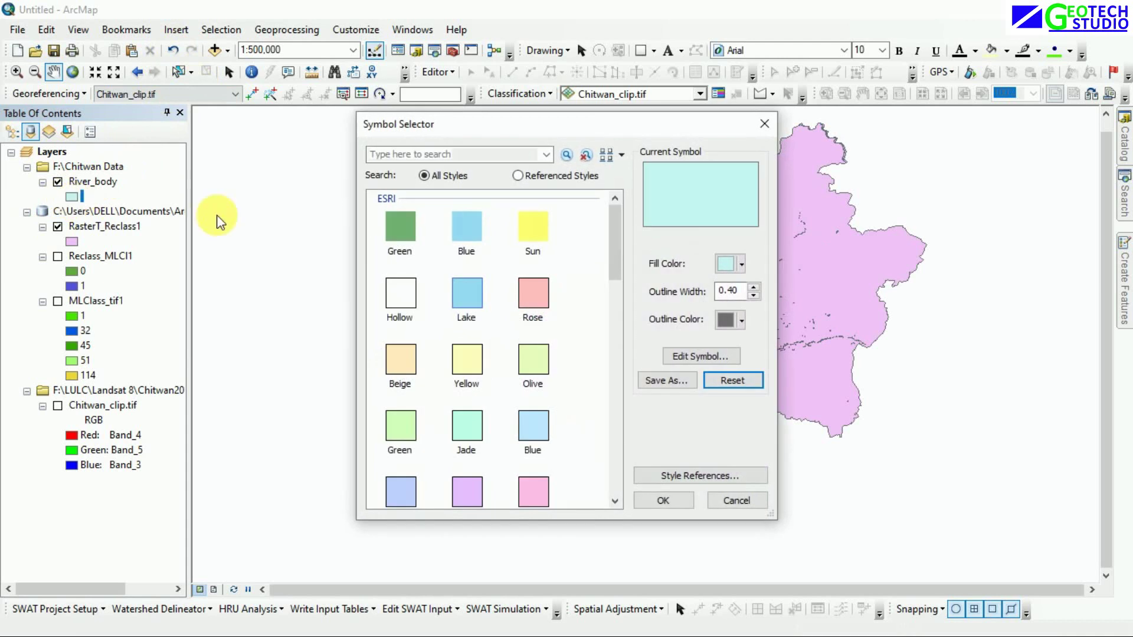
pyautogui.click(743, 264)
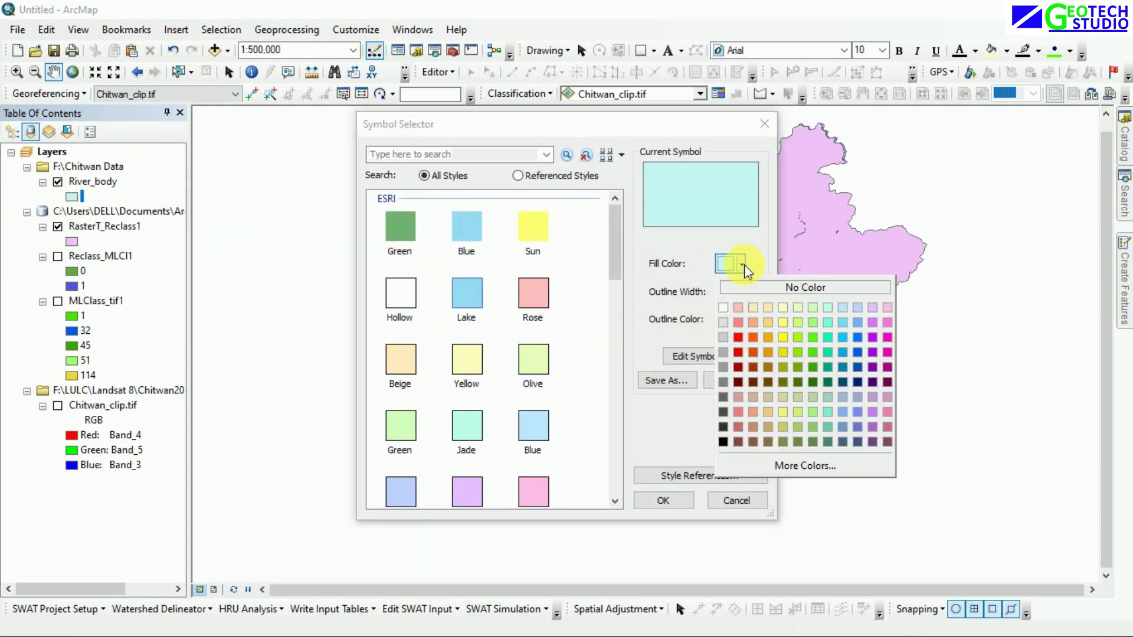
pyautogui.click(857, 352)
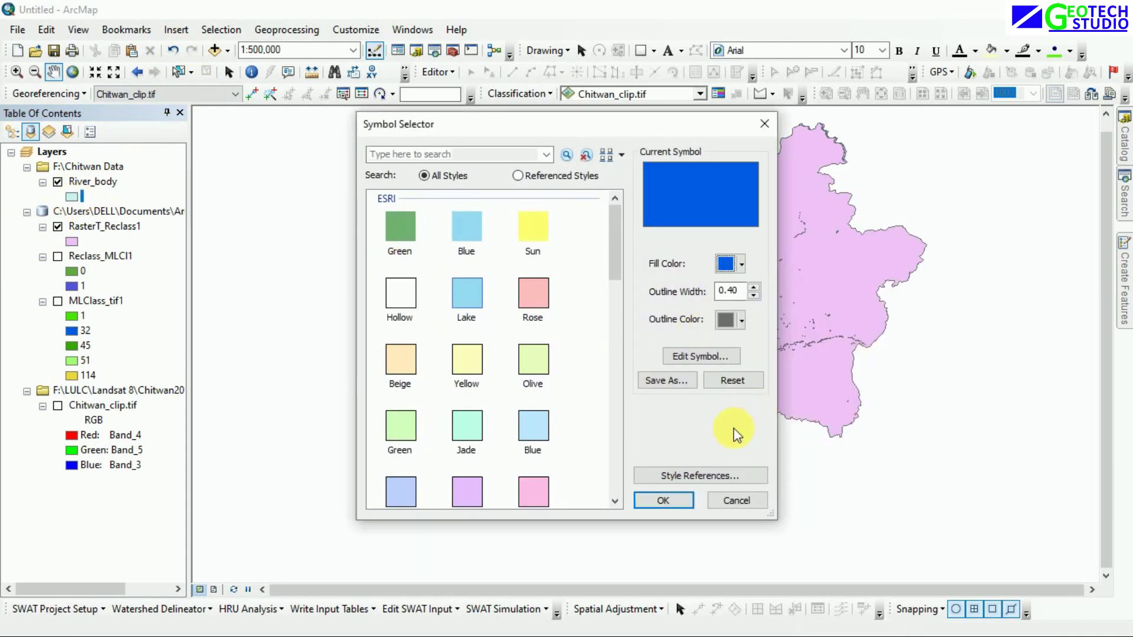
pyautogui.click(662, 501)
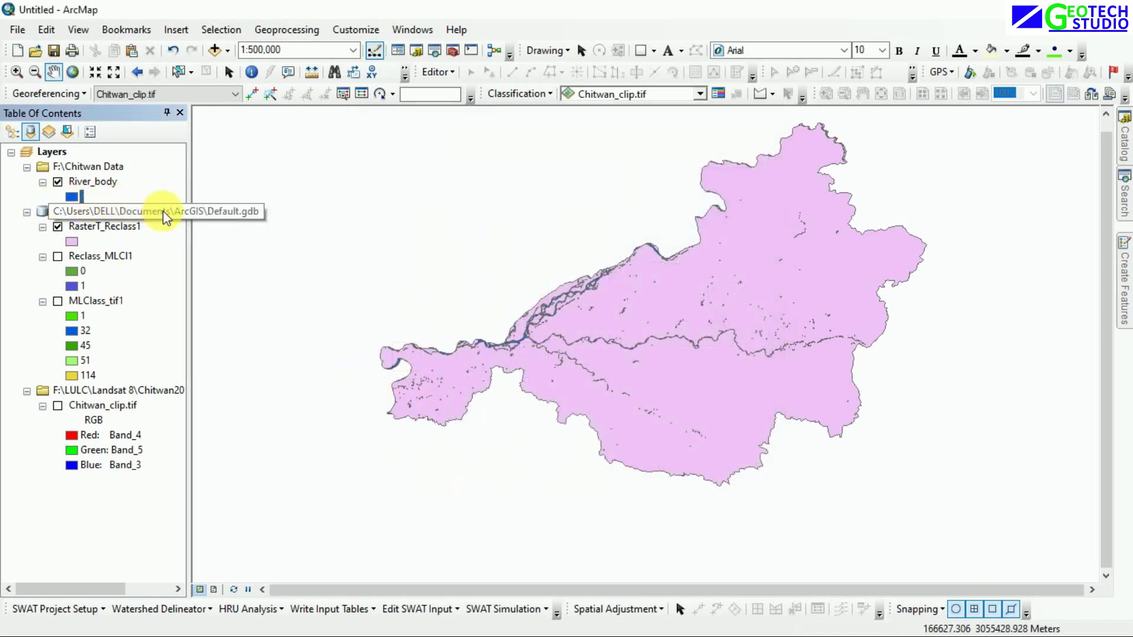
# Apply the Hollow symbol to the RasterT_Reclass1 layer
pyautogui.doubleClick(69, 242)
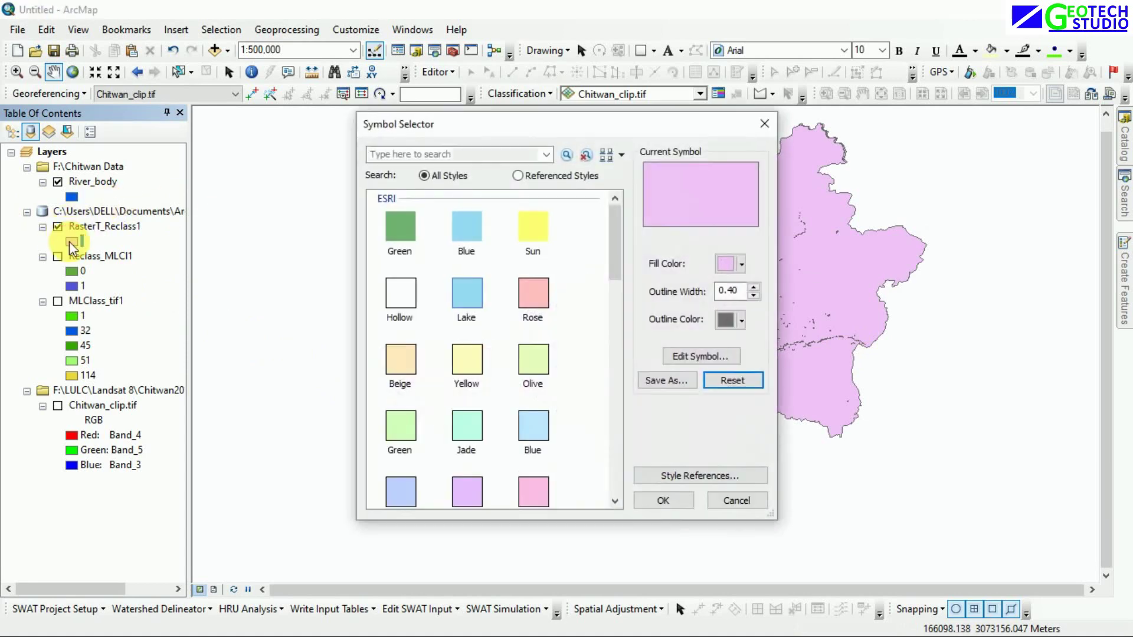
pyautogui.click(394, 301)
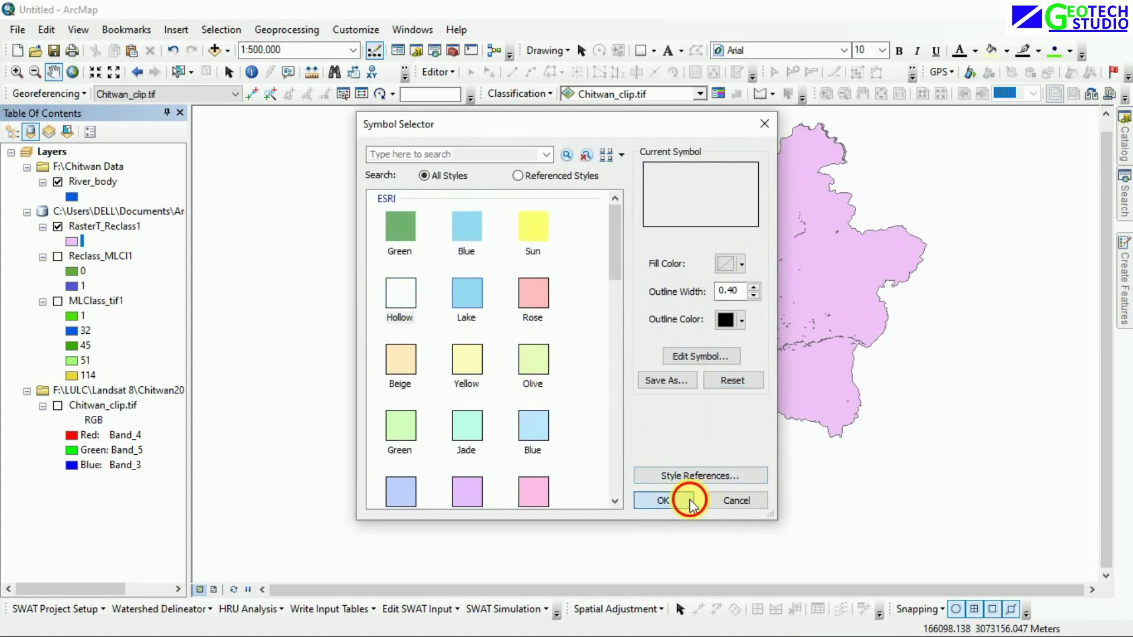
pyautogui.click(685, 500)
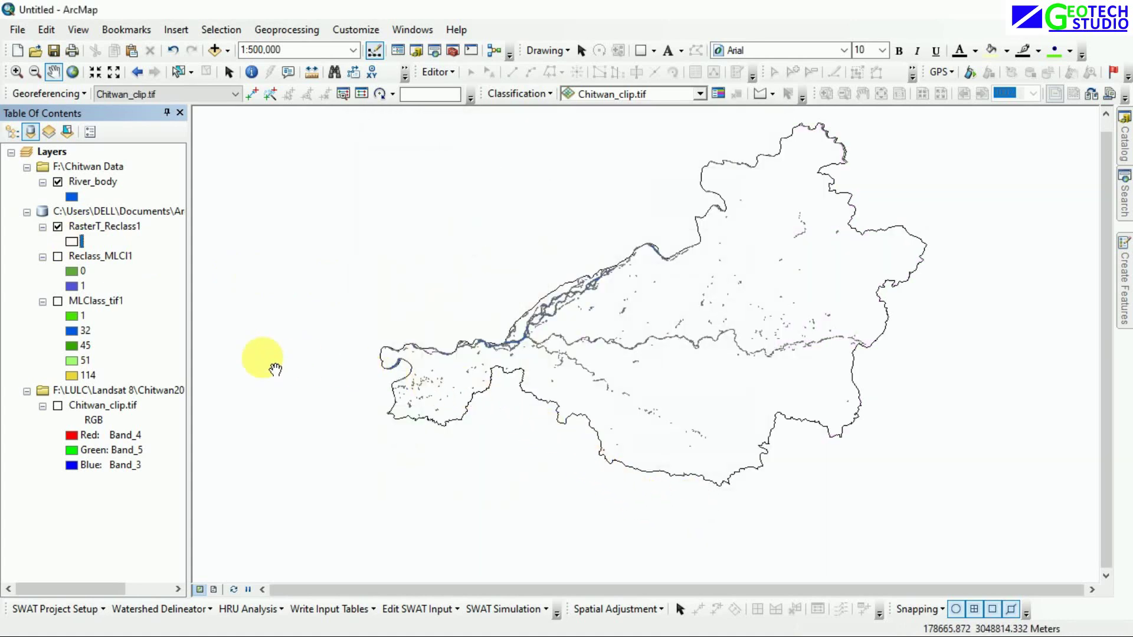
# Set the outline color of the River_body symbol to the same blue as its fill
pyautogui.doubleClick(71, 197)
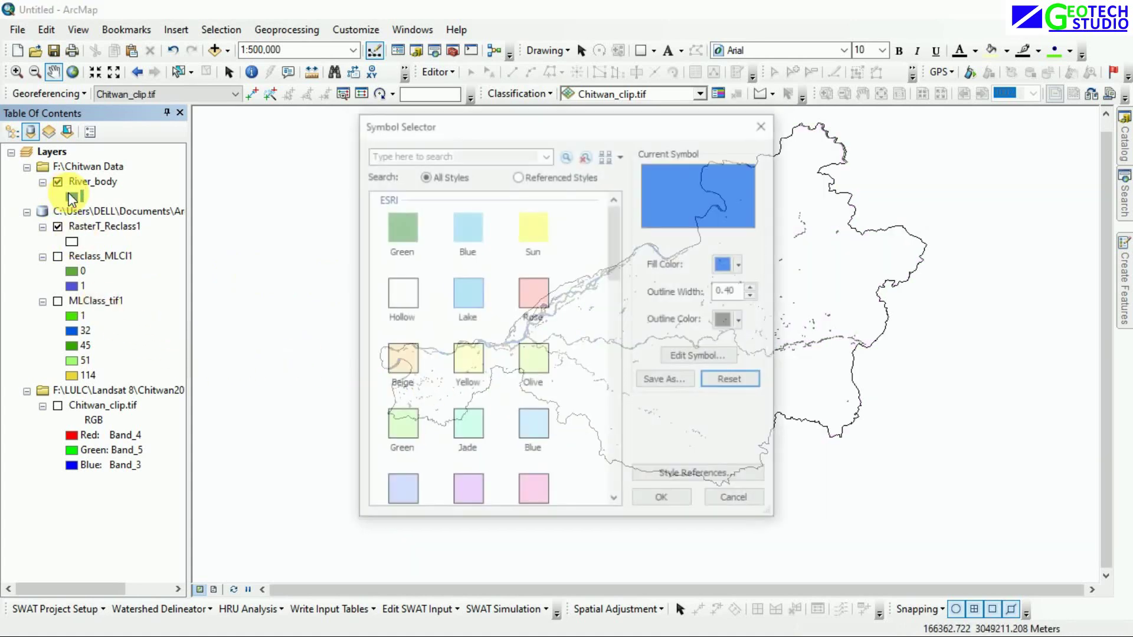
pyautogui.click(741, 320)
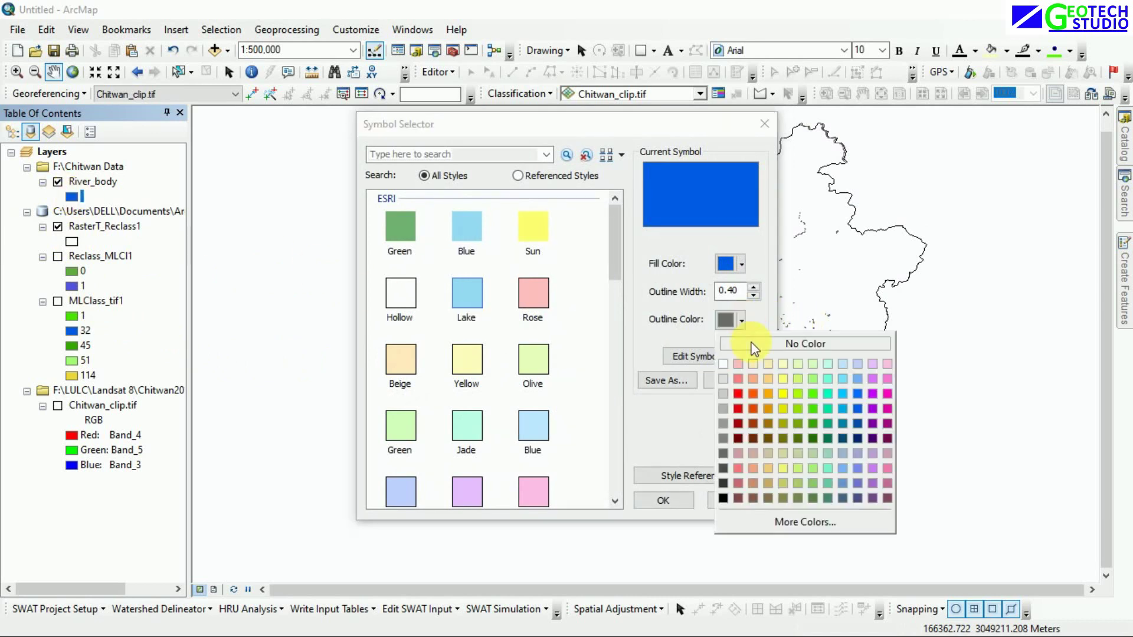
pyautogui.click(857, 408)
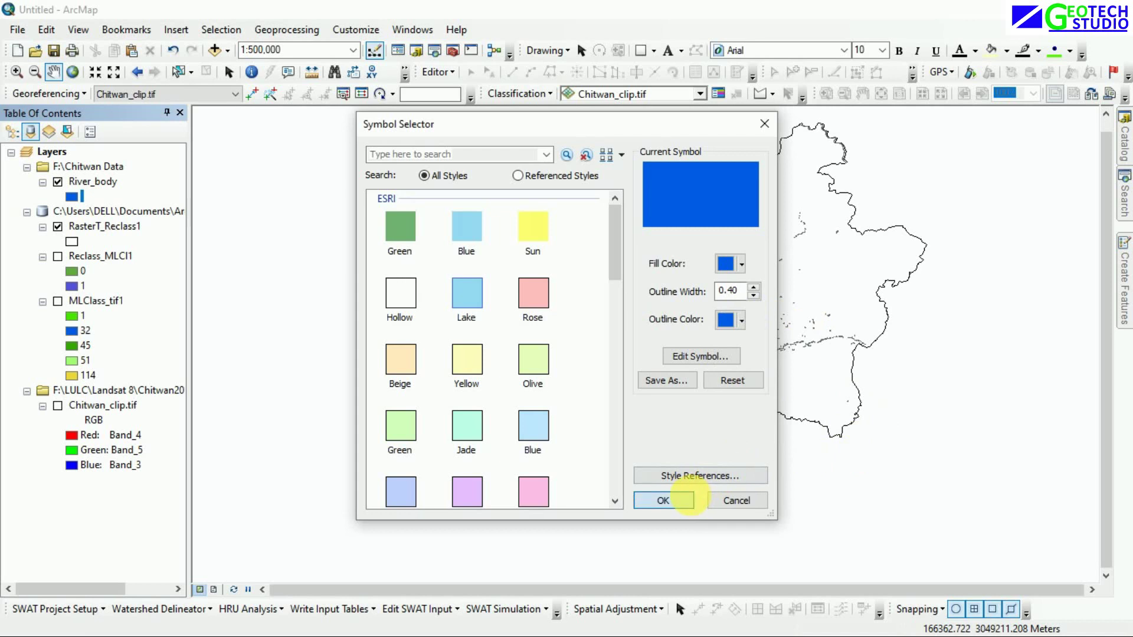
pyautogui.click(663, 500)
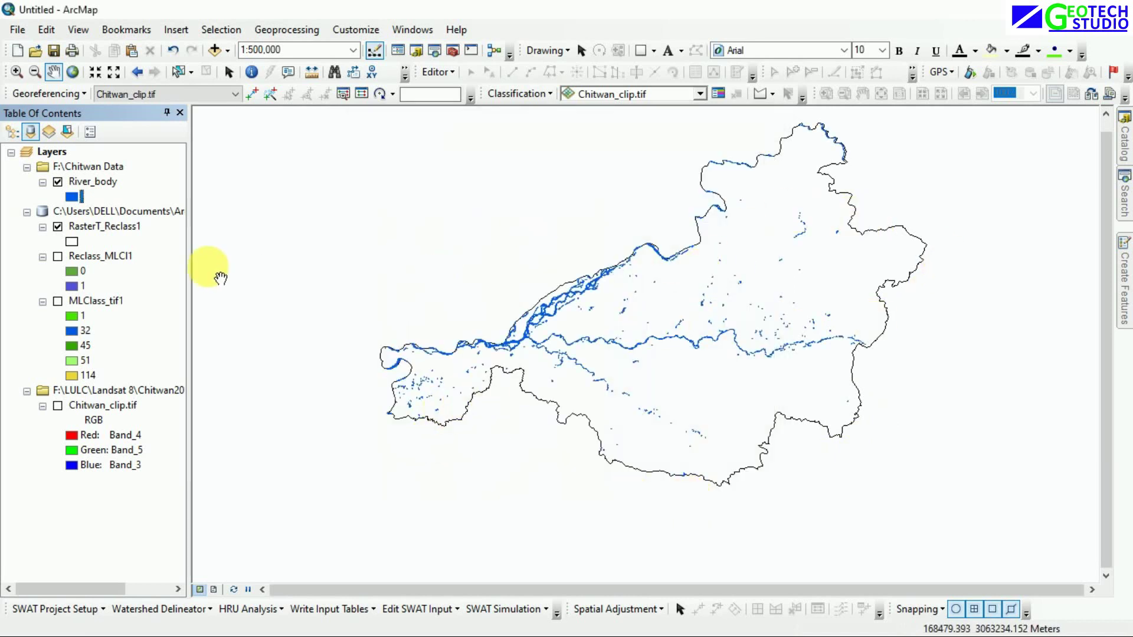
# Apply the Lilac symbol to the RasterT_Reclass1 layer
pyautogui.click(71, 242)
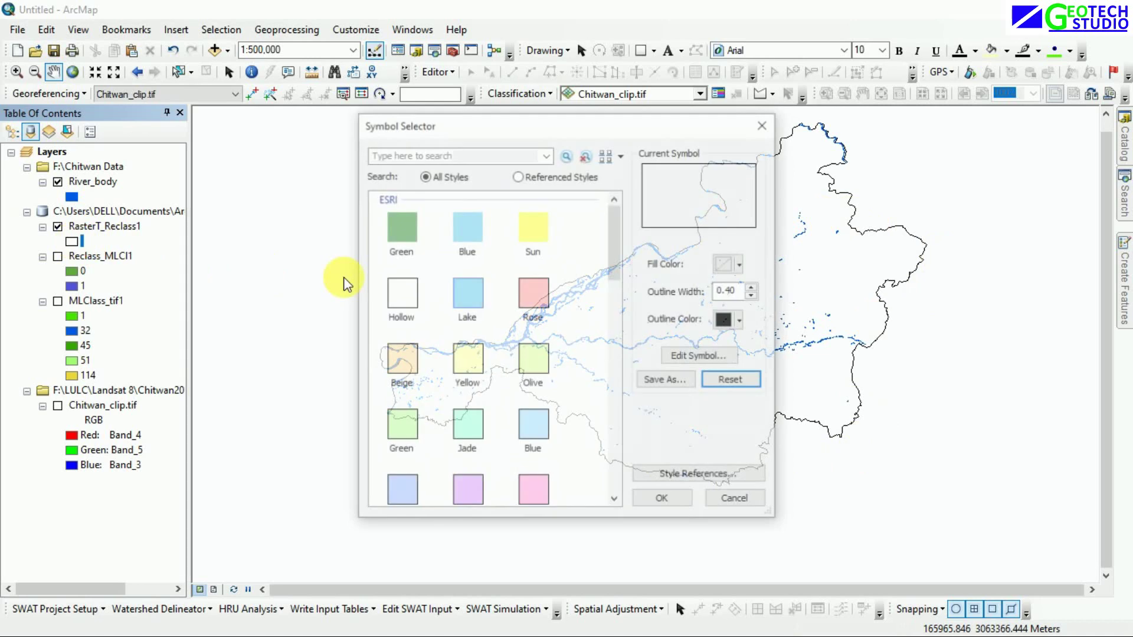
pyautogui.click(530, 307)
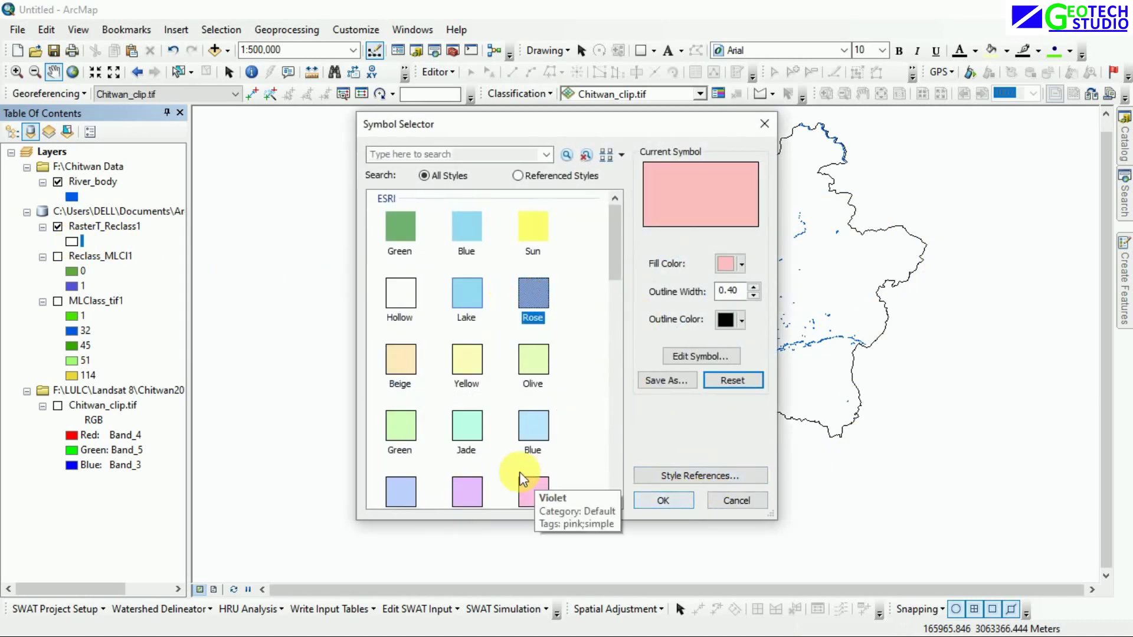
pyautogui.click(469, 489)
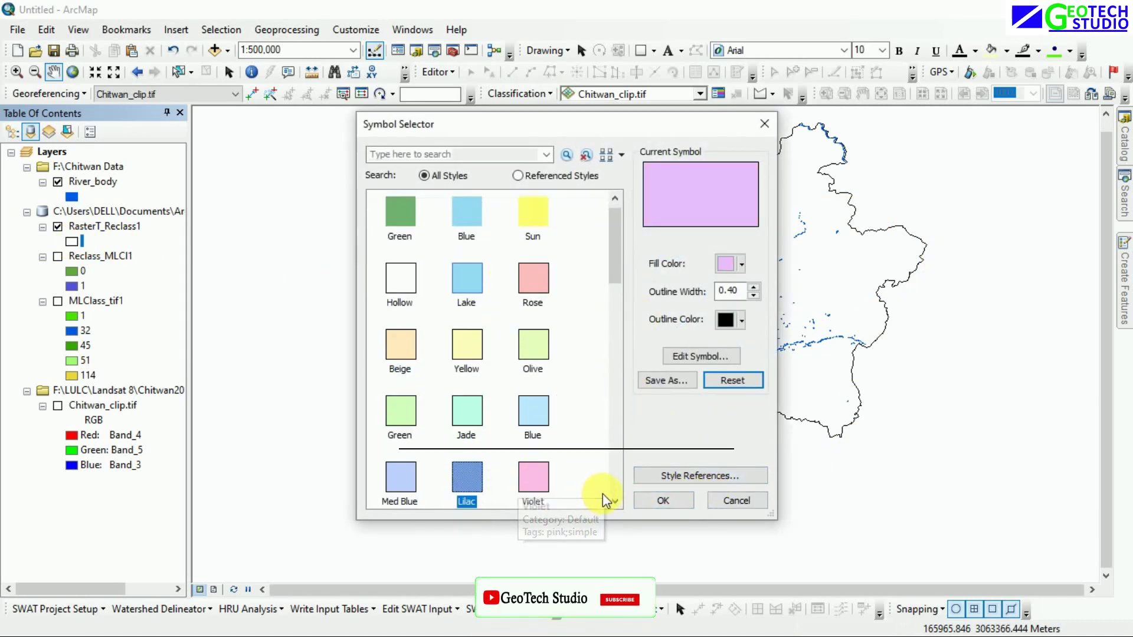
pyautogui.click(662, 501)
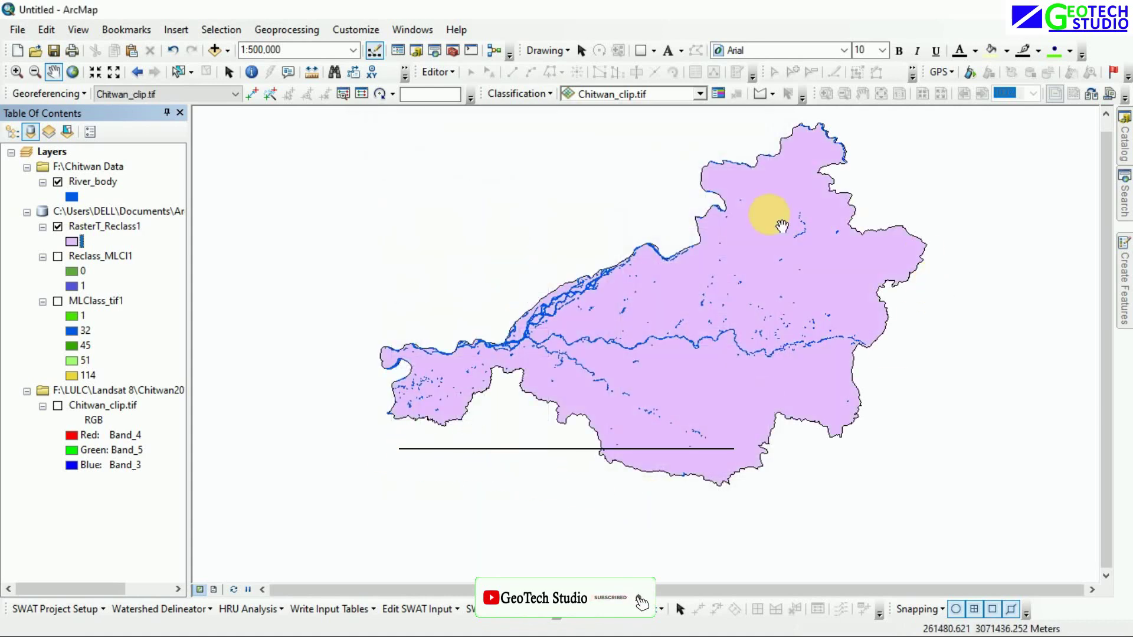